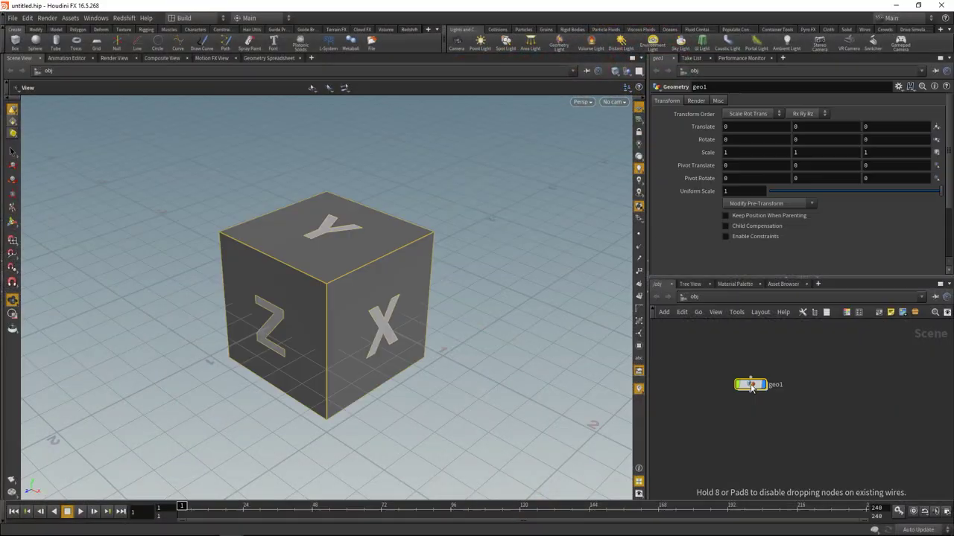
# Inside the geo1 object, add a Grid node and set its orientation to XY Plane.
pyautogui.doubleClick(751, 385)
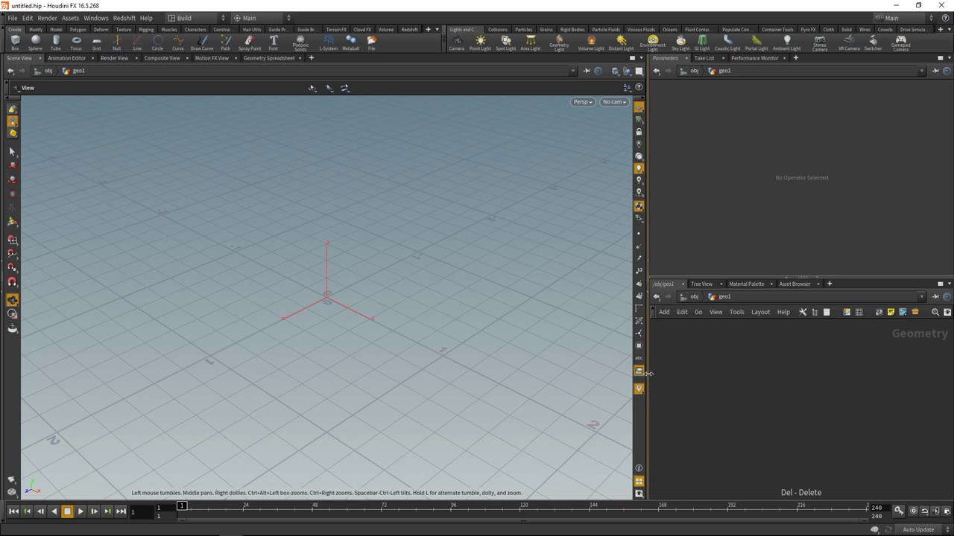
pyautogui.moveTo(648, 373); pyautogui.dragTo(501, 386)
pyautogui.press('Tab')
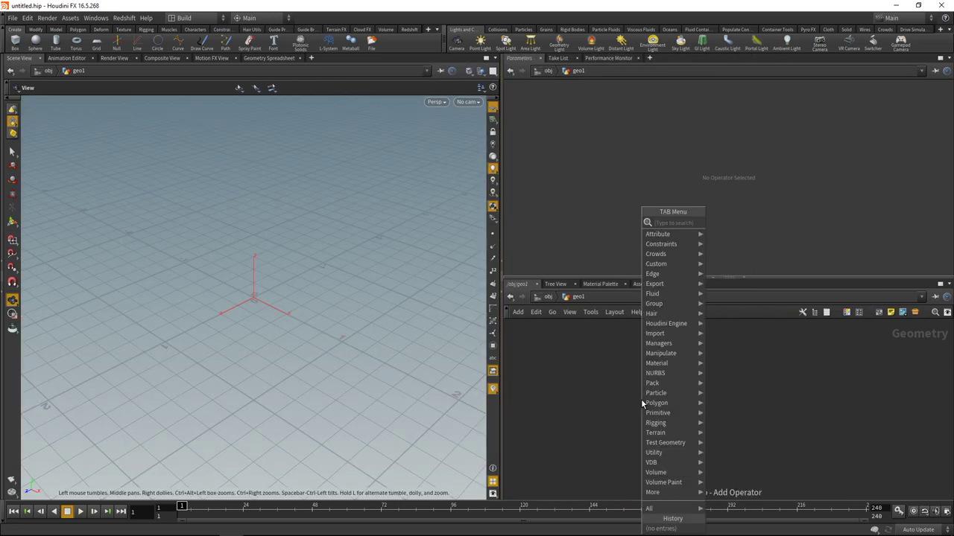
pyautogui.write('grid')
pyautogui.press('Return')
pyautogui.click(591, 127)
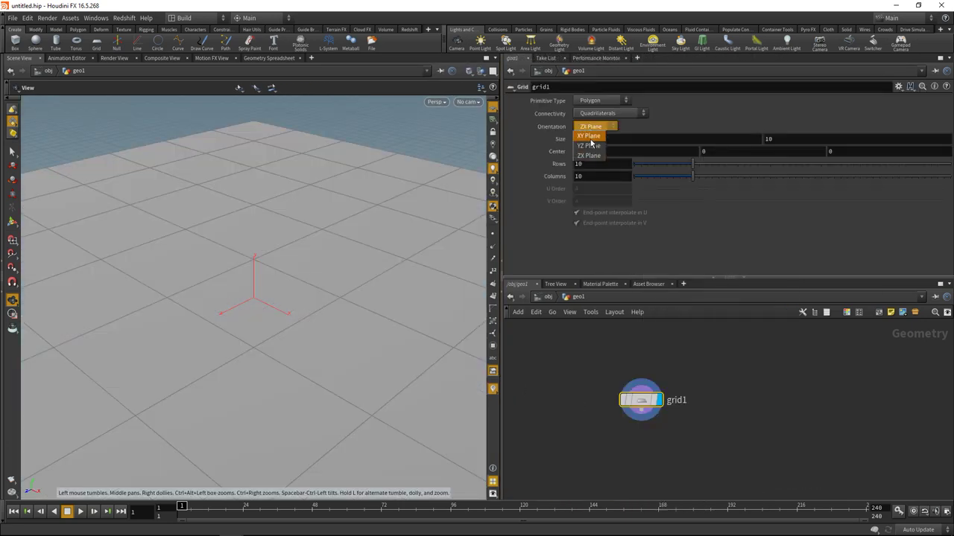
pyautogui.click(591, 137)
pyautogui.press('h')
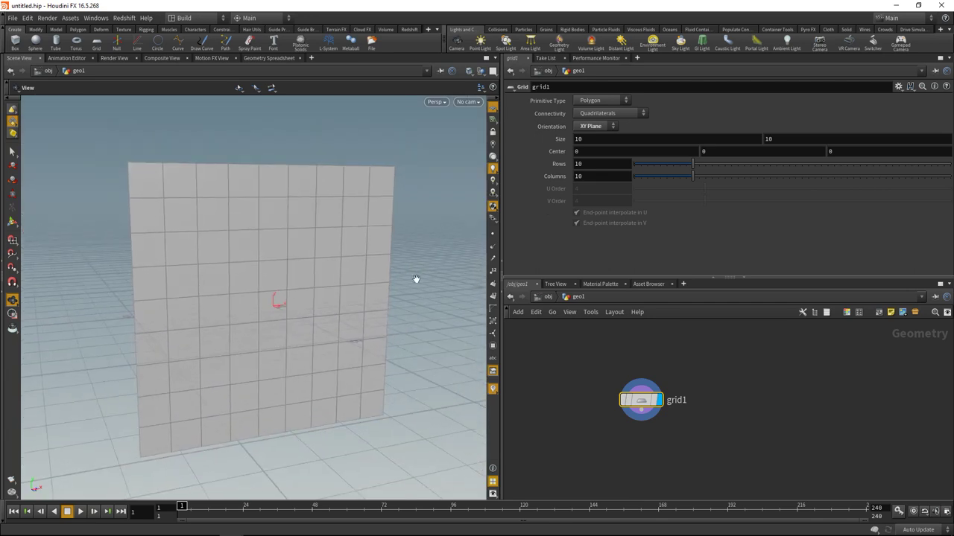
# Set the grid's size to .45 by .675.
pyautogui.click(599, 140)
pyautogui.write('.45')
pyautogui.press('Tab')
pyautogui.write('.675')
pyautogui.press('Return')
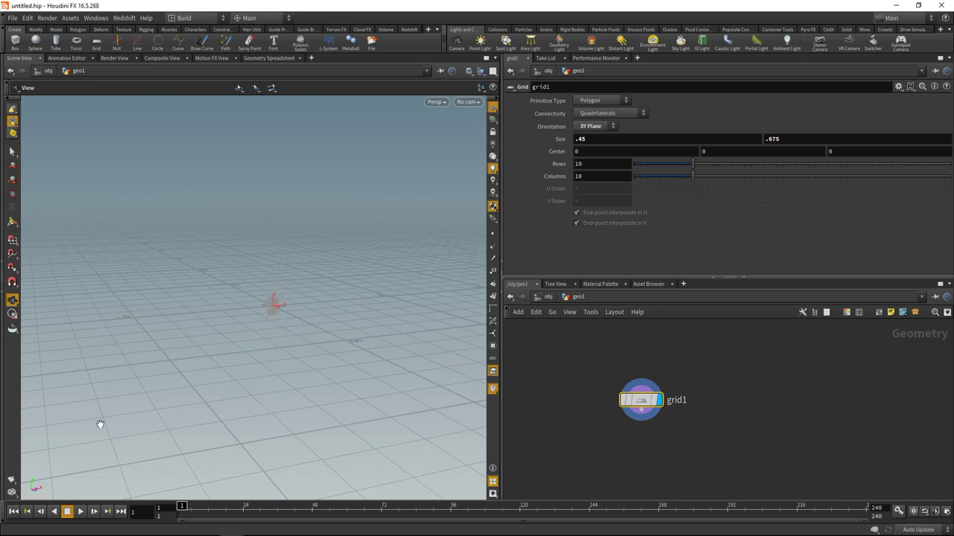
pyautogui.moveTo(360, 290); pyautogui.dragTo(473, 230)
pyautogui.moveTo(102, 348); pyautogui.dragTo(223, 285)
# Set the grid's resolution to 750 rows and 500 columns.
pyautogui.click(600, 163)
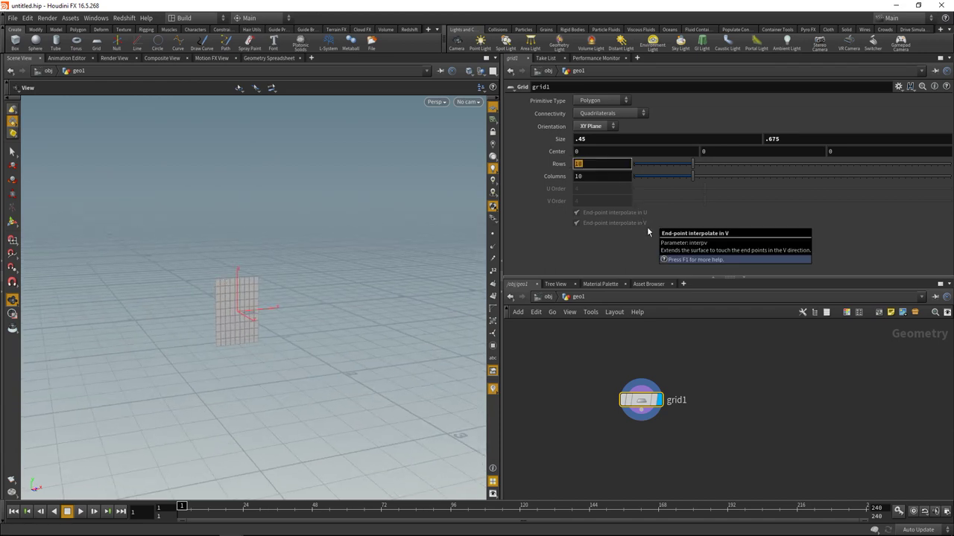
pyautogui.write('750')
pyautogui.press('Tab')
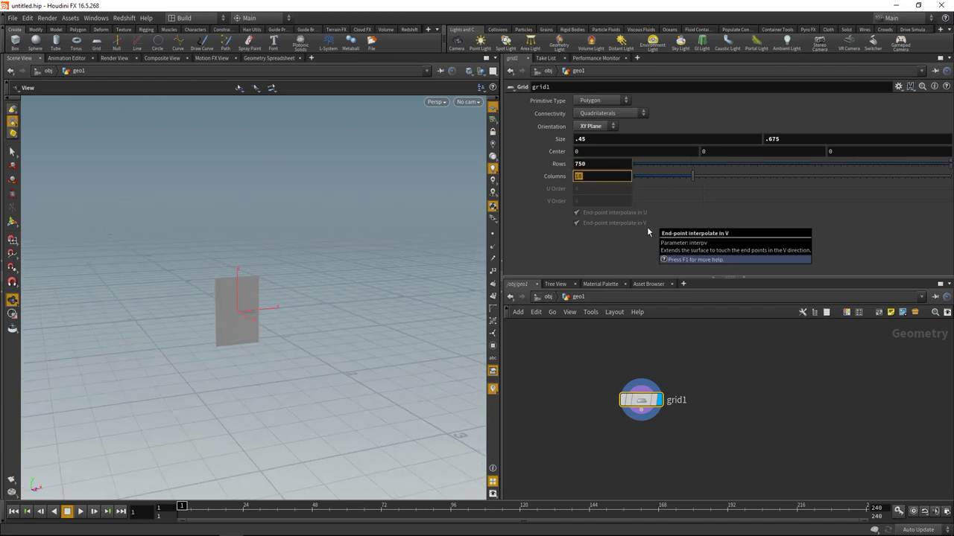
pyautogui.write('500')
pyautogui.press('Return')
pyautogui.scroll(3, 346, 274)
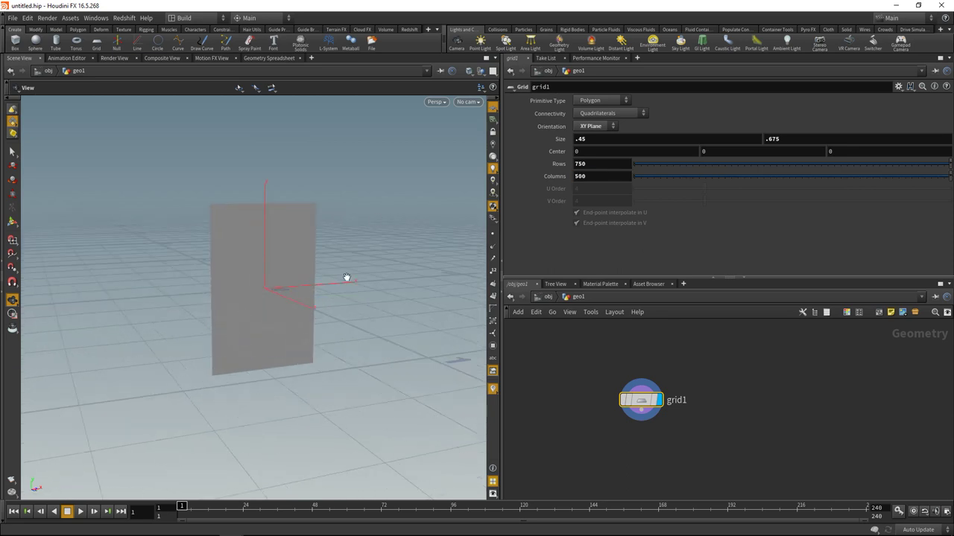
pyautogui.moveTo(348, 276); pyautogui.dragTo(377, 298)
# Add a UV Texture node fed by the grid, with projection axis Z Axis and attribute class Point.
pyautogui.press('Tab')
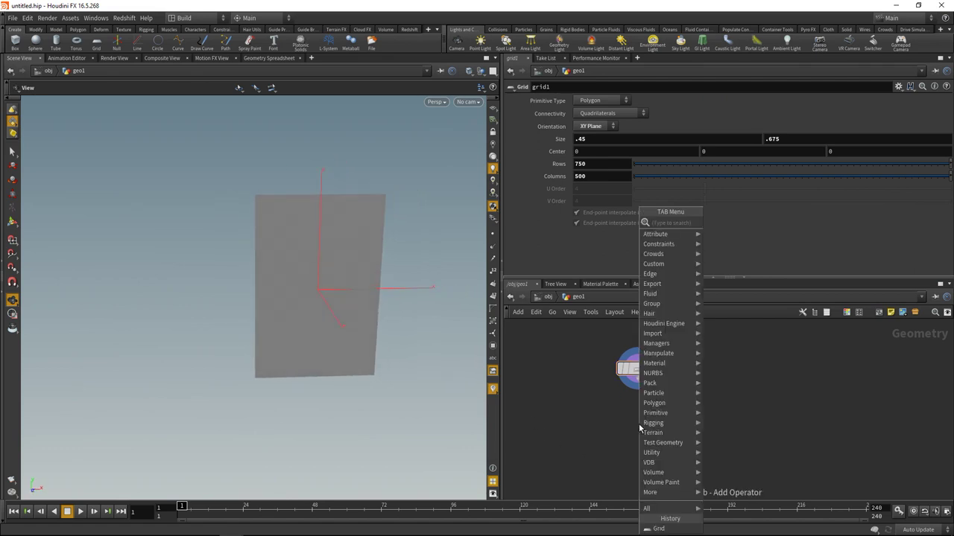
pyautogui.write('uvtex')
pyautogui.press('Return')
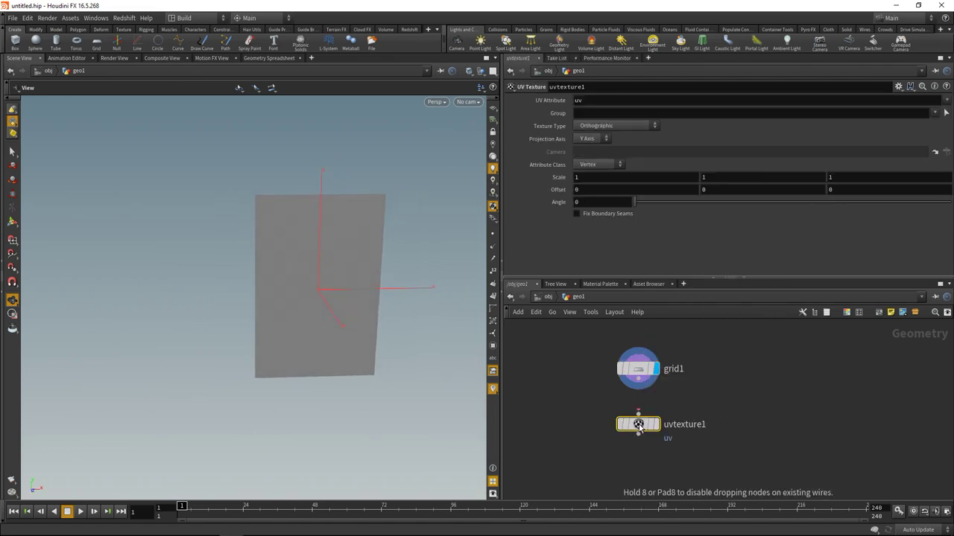
pyautogui.click(638, 424)
pyautogui.click(592, 138)
pyautogui.click(585, 168)
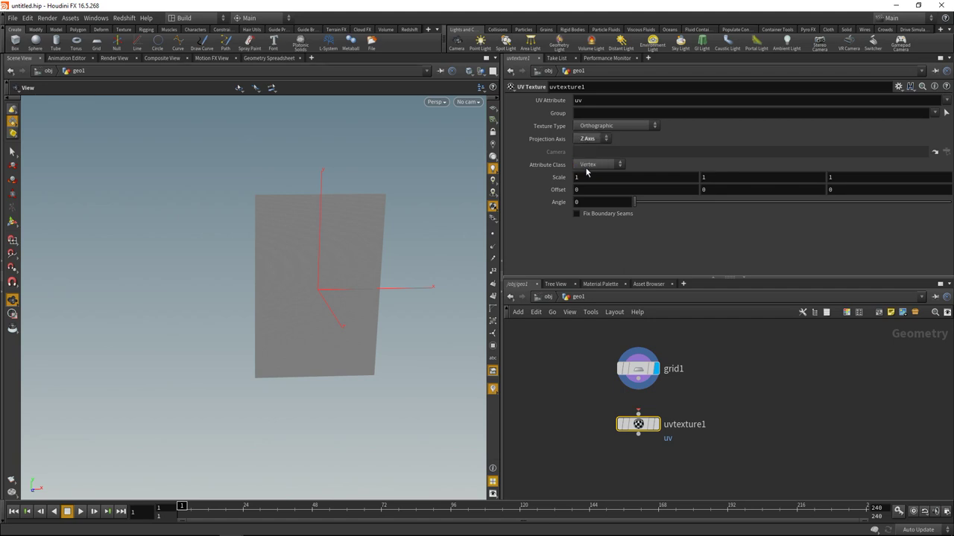
pyautogui.click(606, 165)
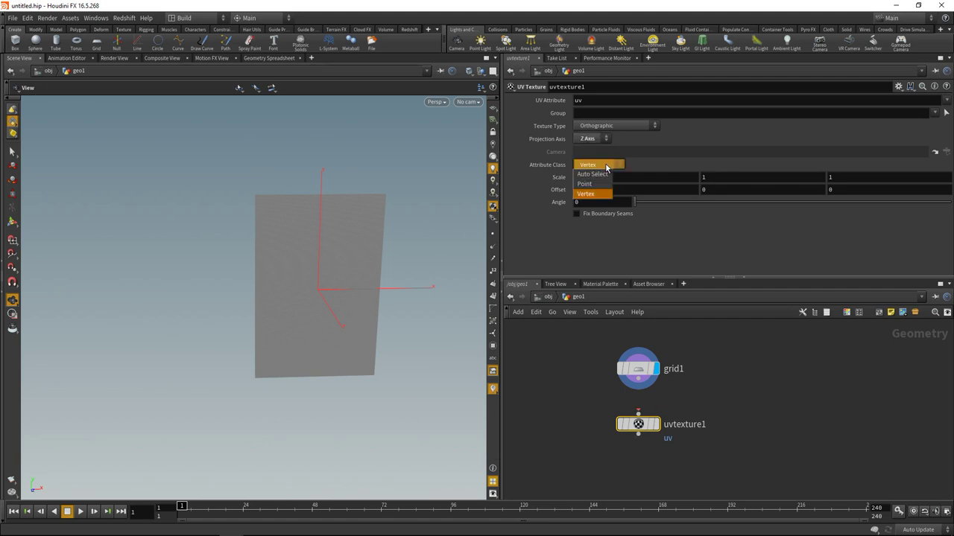
pyautogui.click(584, 184)
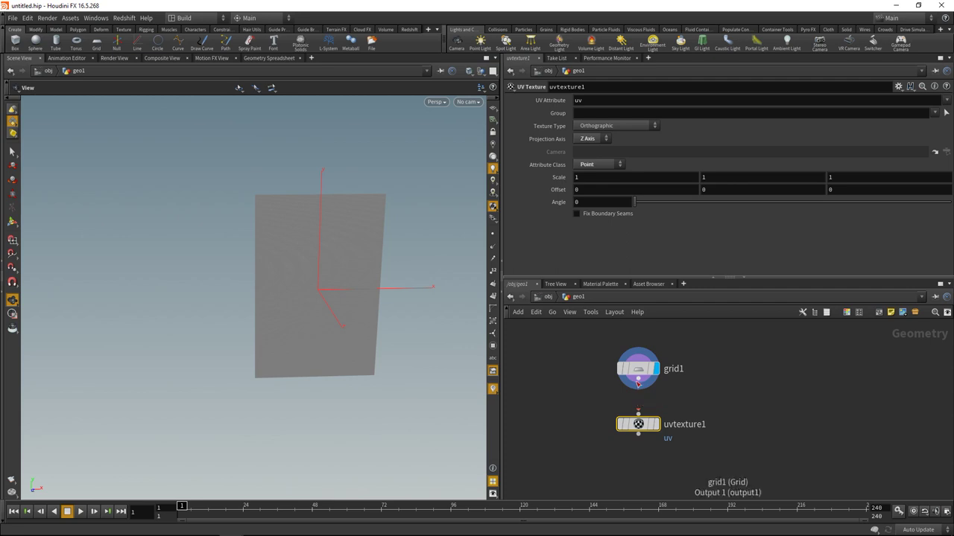
pyautogui.click(638, 389)
pyautogui.click(638, 414)
# Add an Attribute from Map node after uvtexture1, load bee_eater_01.png as its texture map and display it.
pyautogui.press('Tab')
pyautogui.write('attribfrom')
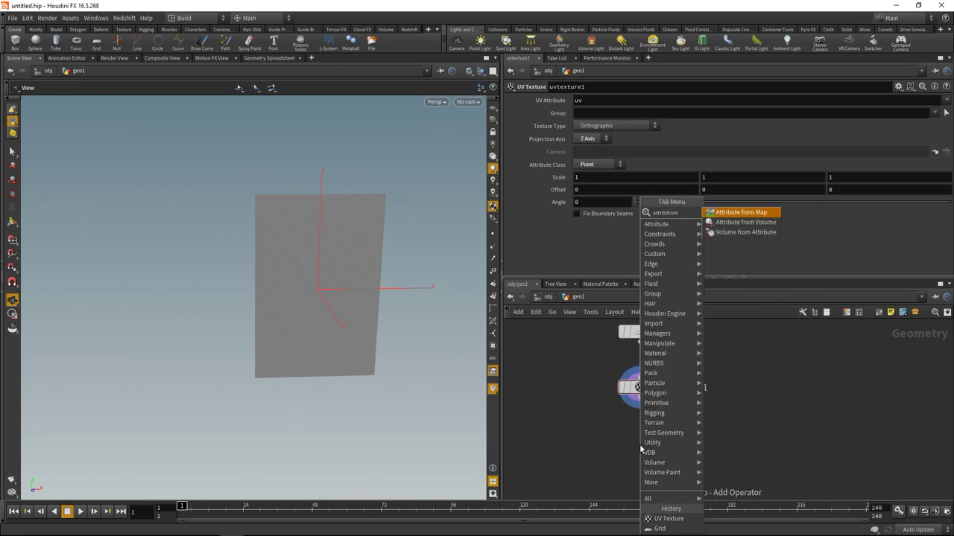
pyautogui.press('Return')
pyautogui.click(639, 445)
pyautogui.click(638, 400)
pyautogui.click(639, 433)
pyautogui.moveTo(662, 452); pyautogui.dragTo(662, 432)
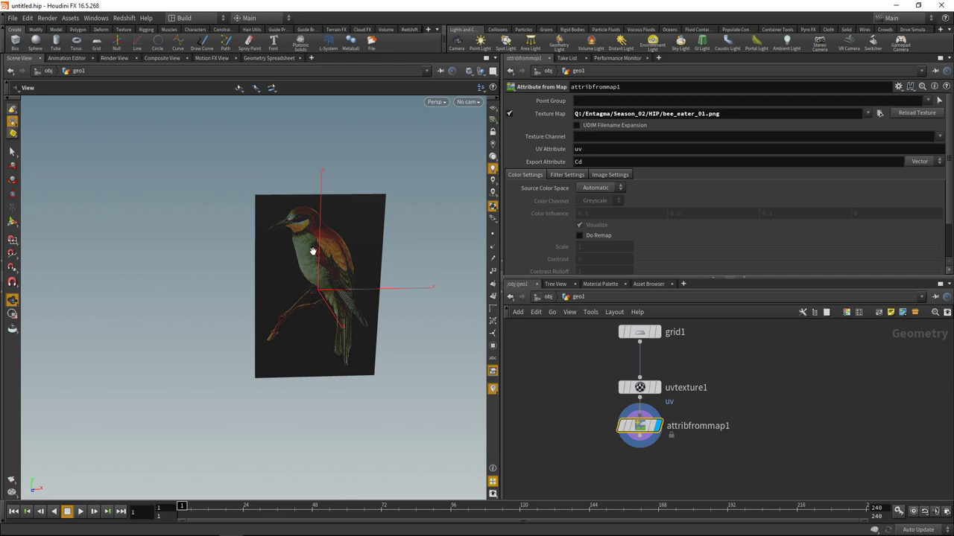
pyautogui.scroll(3, 273, 260)
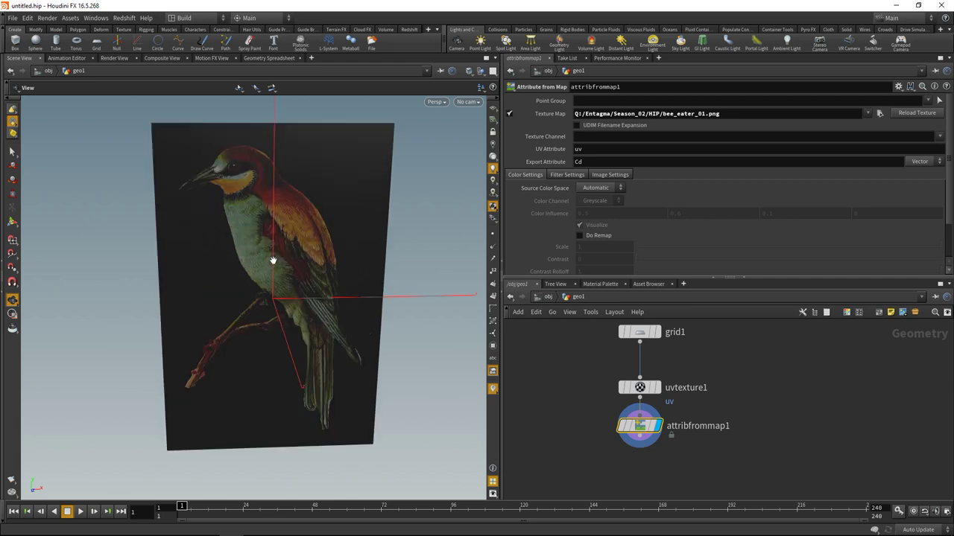
# Add a second Attribute from Map node and connect it below attribfrommap1.
pyautogui.press('Tab')
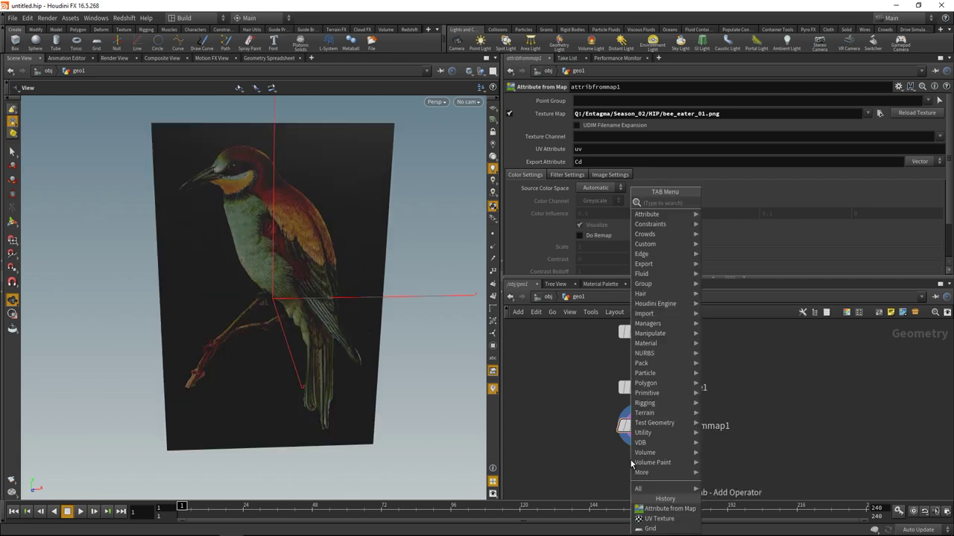
pyautogui.write('attrib')
pyautogui.click(670, 508)
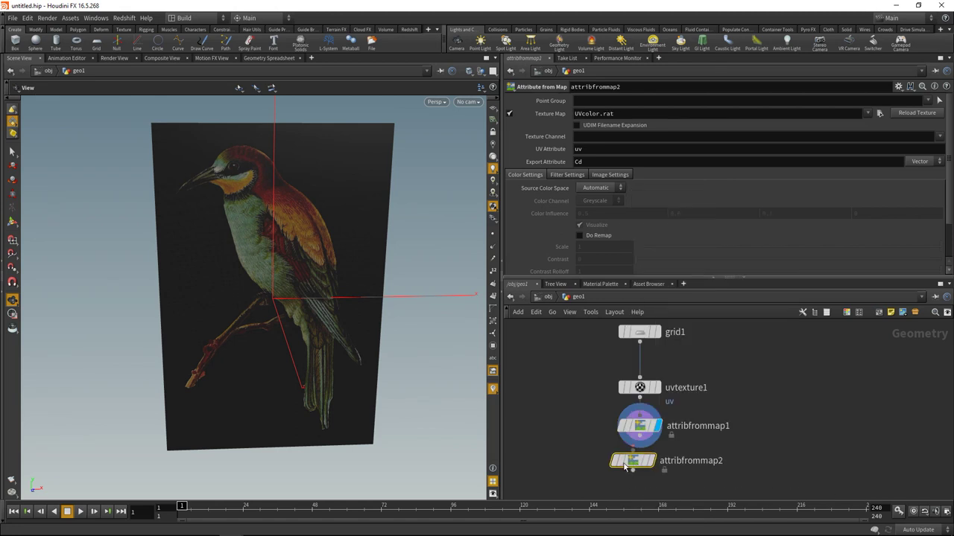
pyautogui.click(639, 474)
pyautogui.click(646, 445)
pyautogui.click(639, 467)
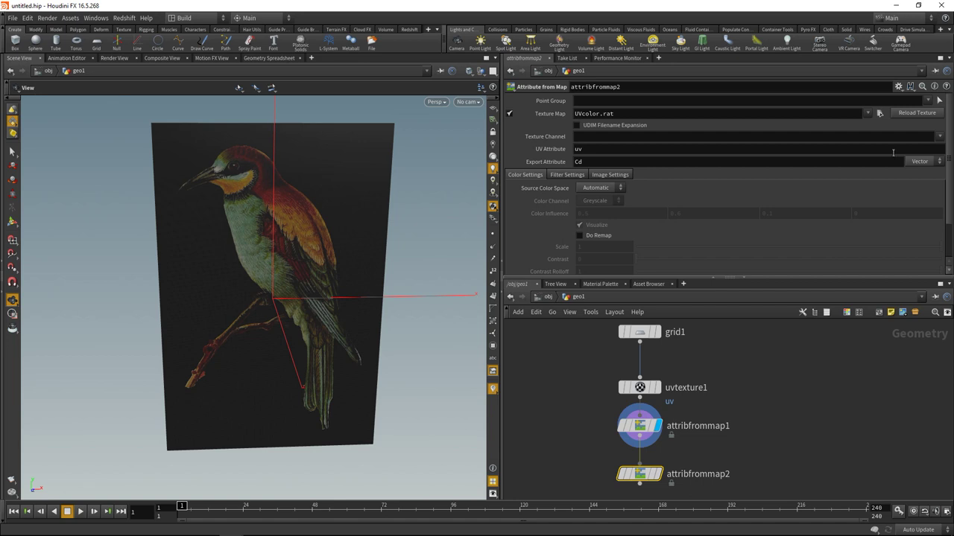
# Load bee_eater_01_alpha.png as attribfrommap2's texture map, display the node and set its export attribute to Alpha.
pyautogui.write('Q:/Entagma/Season_02/HIP/bee_eater_01_alpha.png')
pyautogui.click(656, 474)
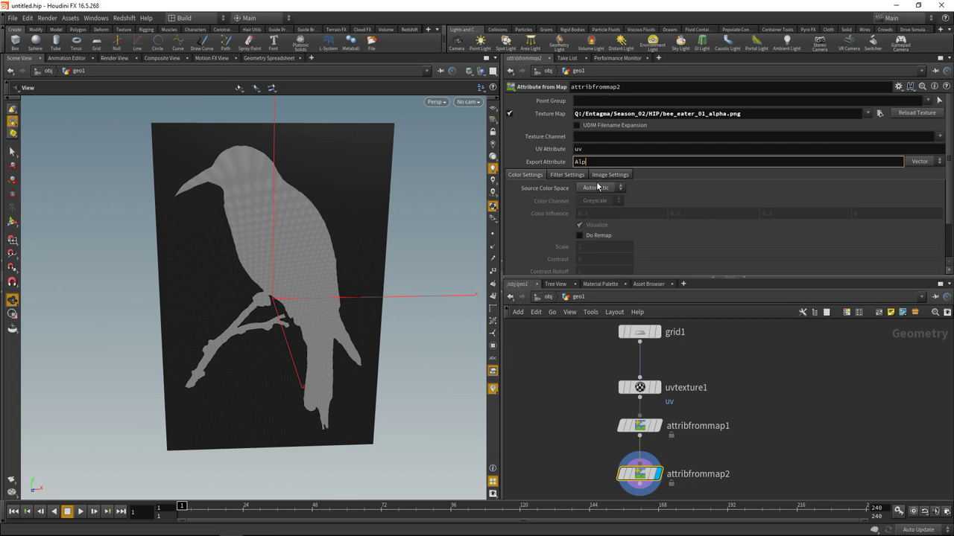
pyautogui.press('Return')
# Add a Point Wrangle node and connect it to the output of attribfrommap2.
pyautogui.moveTo(600, 466); pyautogui.dragTo(596, 389, button='middle')
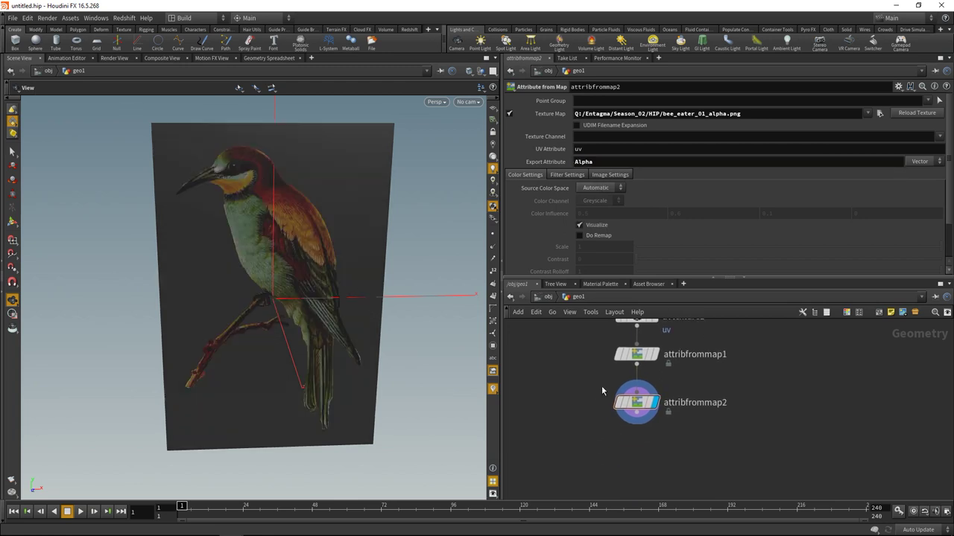
pyautogui.press('Tab')
pyautogui.write('poi w')
pyautogui.press('Return')
pyautogui.click(646, 445)
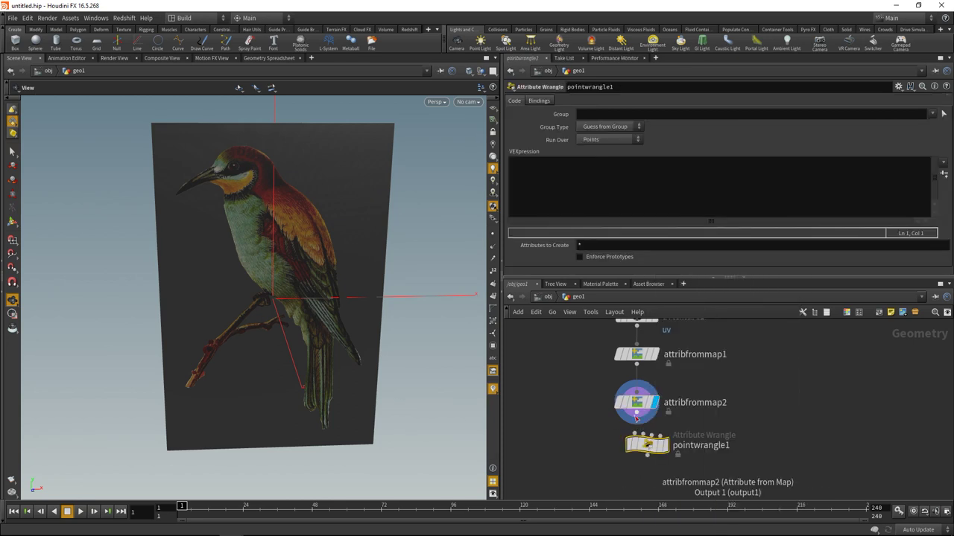
pyautogui.click(636, 424)
pyautogui.click(639, 444)
pyautogui.click(534, 165)
pyautogui.write('if()')
pyautogui.write('avg()')
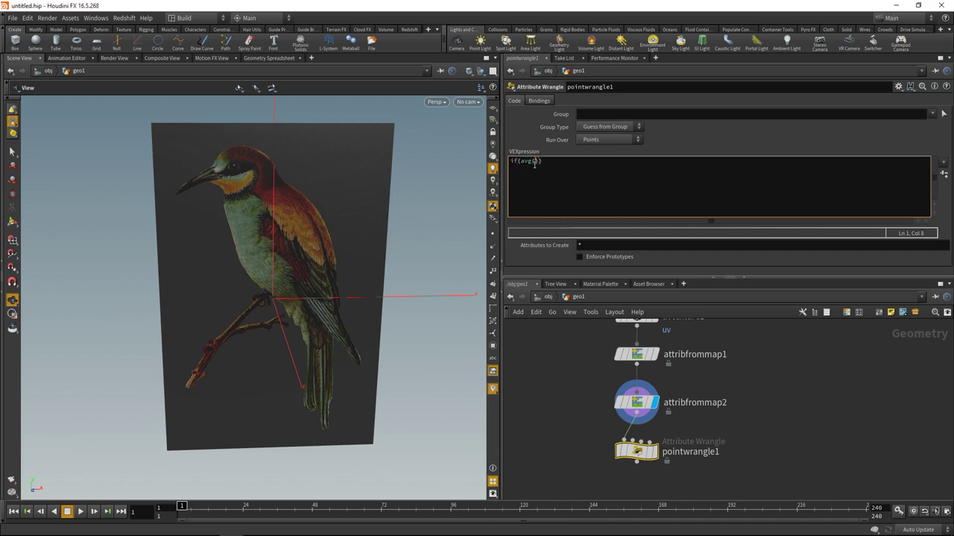
pyautogui.write('v@alpha) < .8')
pyautogui.press('Return')
pyautogui.write('removepoint();')
pyautogui.press('Return')
pyautogui.write('0, @ptnum);')
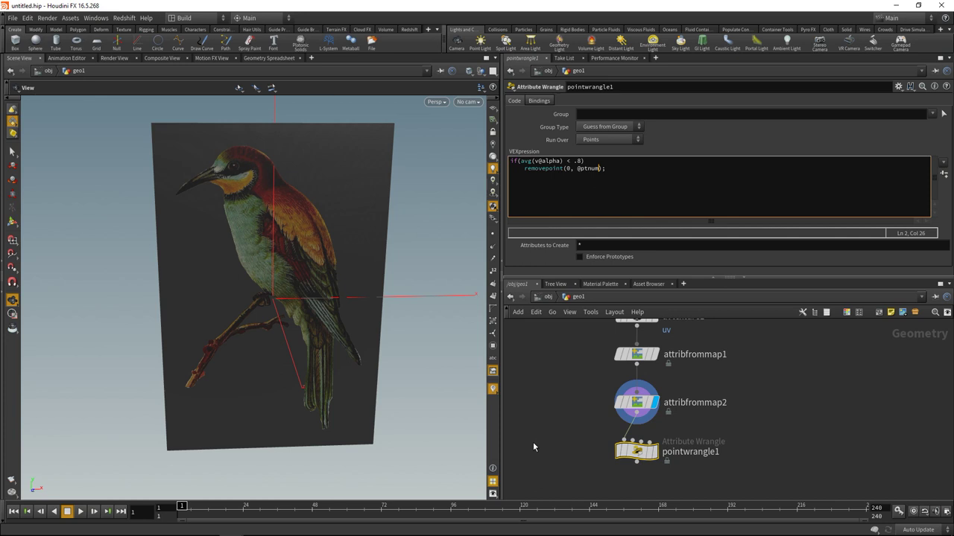
pyautogui.click(654, 451)
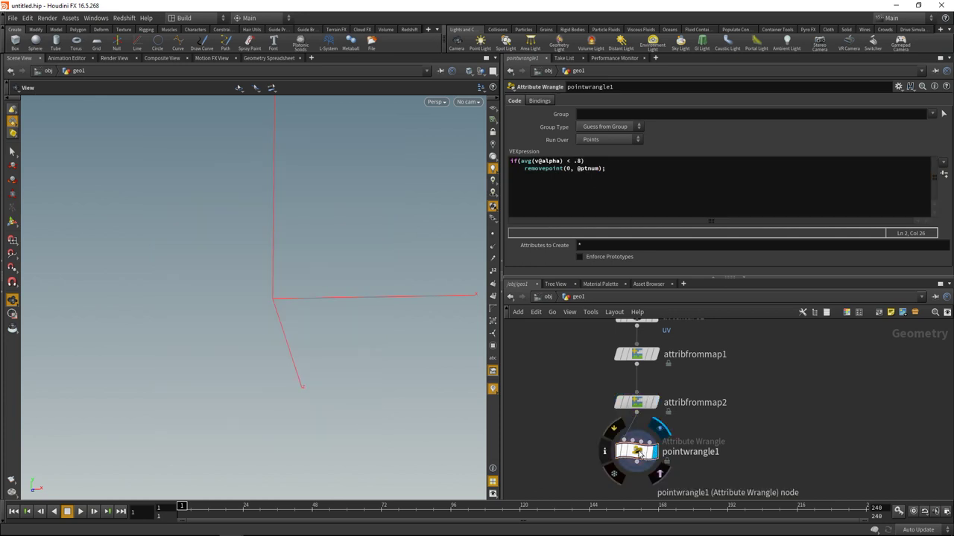
# Correct the attribute name in the wrangle's condition to v@Alpha.
pyautogui.click(545, 160)
pyautogui.press('BackSpace')
pyautogui.write('A')
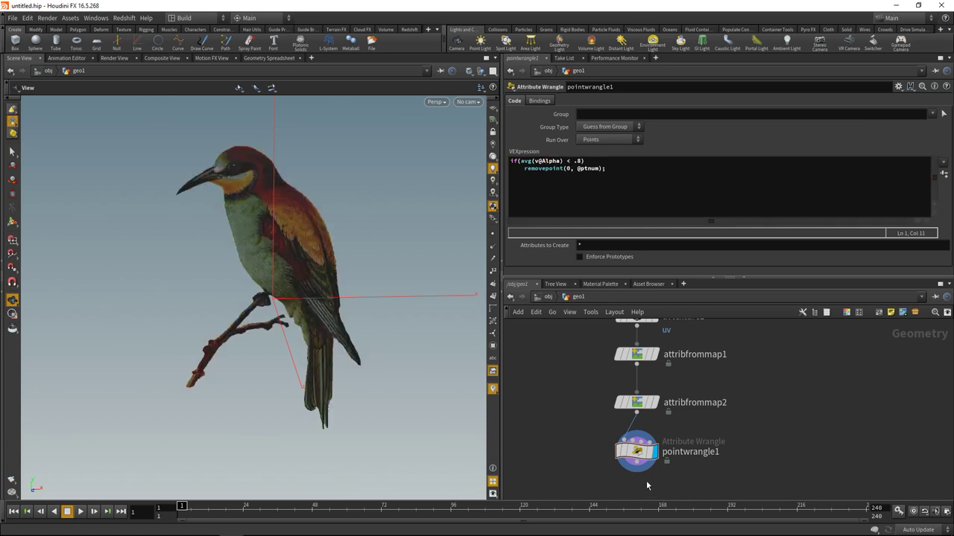
# Add a Scatter node connected below pointwrangle1.
pyautogui.moveTo(566, 448); pyautogui.dragTo(586, 409, button='middle')
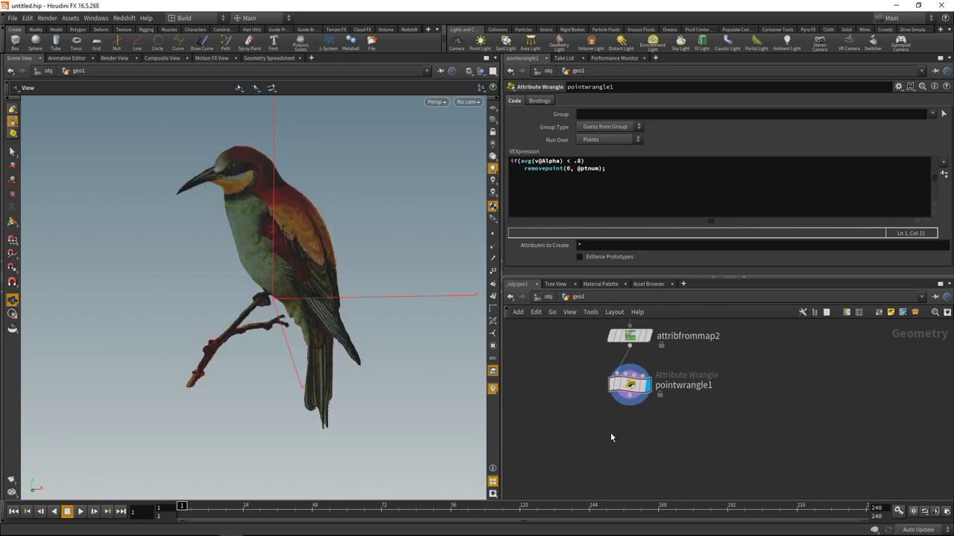
pyautogui.press('Tab')
pyautogui.write('sct')
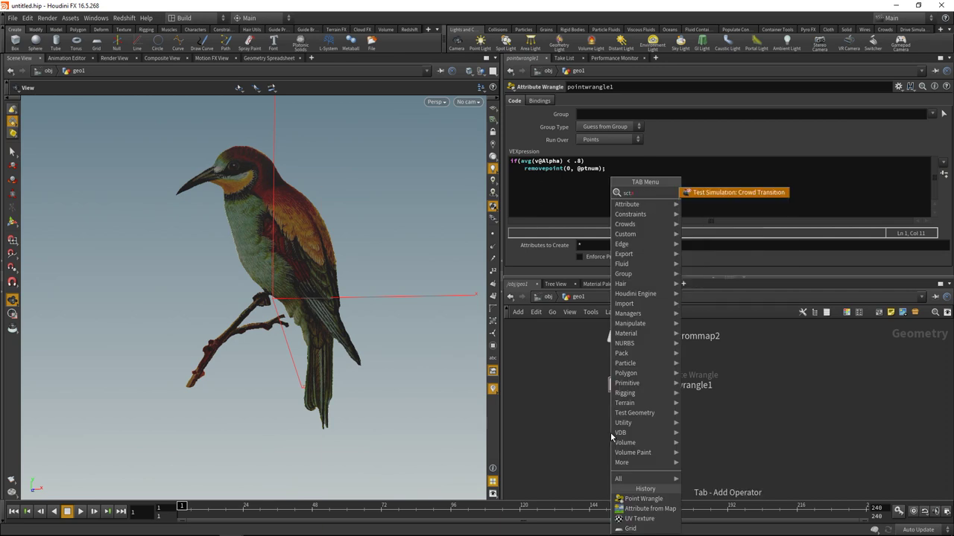
pyautogui.press('Return')
pyautogui.click(611, 437)
# Set the scatter's relax iterations to 12, force total count to 15000 and global seed to 2, display it and align it under the wrangle.
pyautogui.doubleClick(593, 262)
pyautogui.write('12')
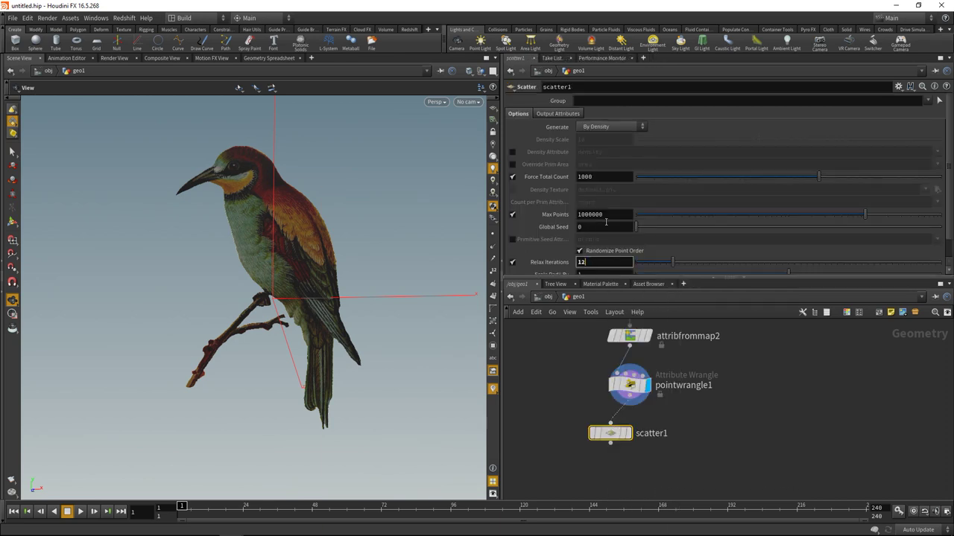
pyautogui.doubleClick(598, 179)
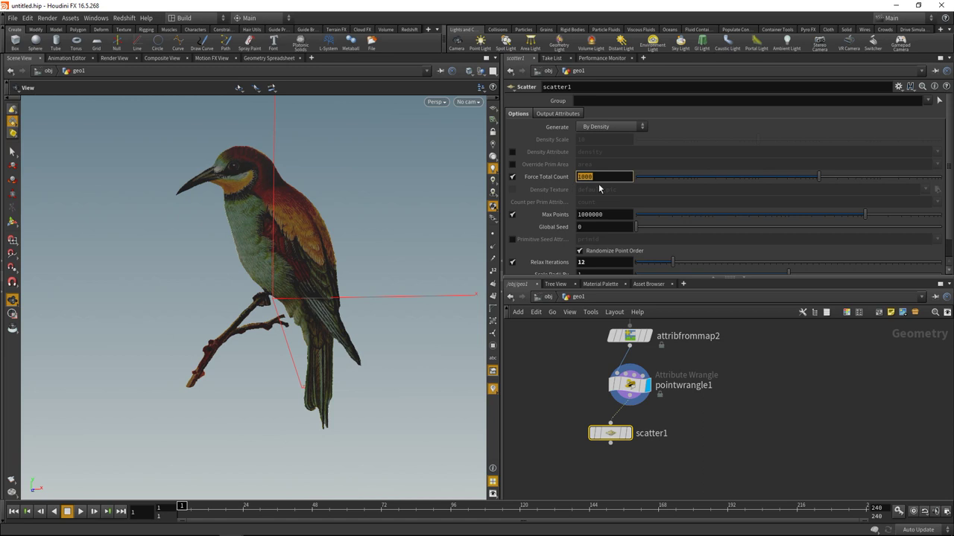
pyautogui.write('150')
pyautogui.doubleClick(599, 231)
pyautogui.write('2')
pyautogui.press('Return')
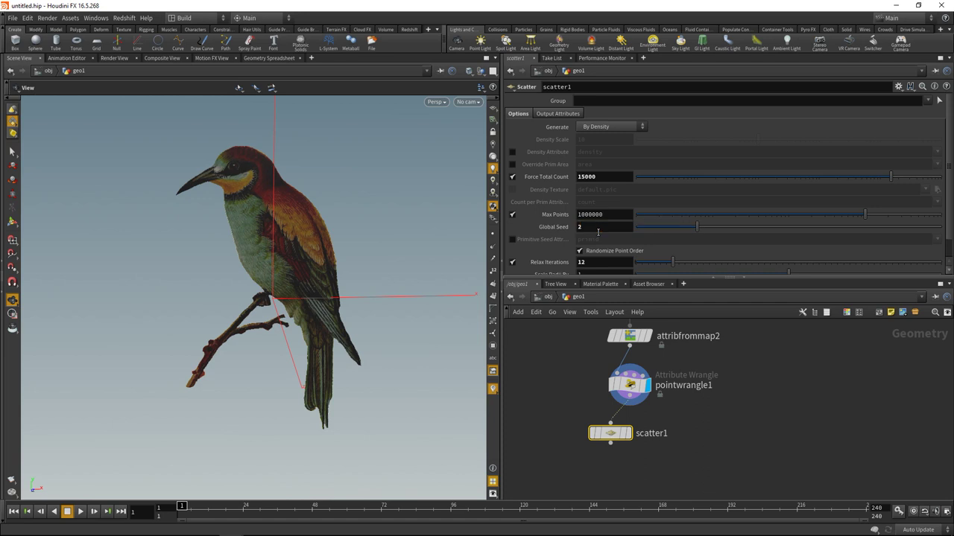
pyautogui.click(627, 433)
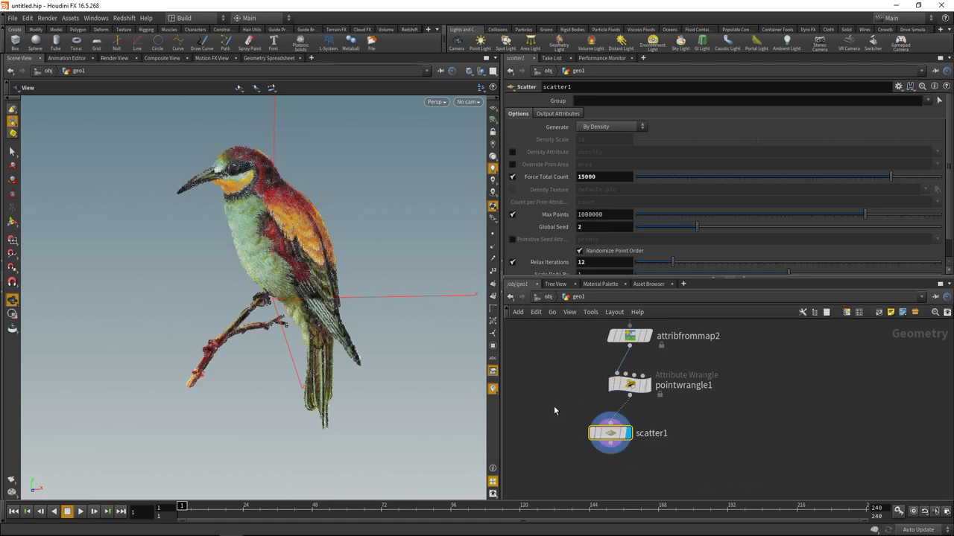
pyautogui.moveTo(600, 434); pyautogui.dragTo(620, 433)
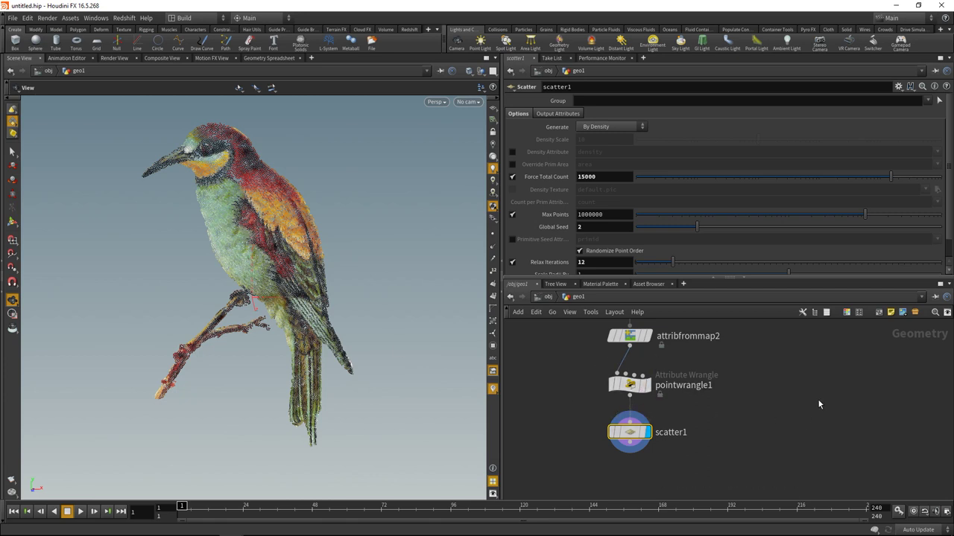
# Add a separate Volume node beside the grid chain and set its uniform sampling divisions to 200.
pyautogui.scroll(-3, 752, 424)
pyautogui.press('Tab')
pyautogui.write('vol')
pyautogui.press('Return')
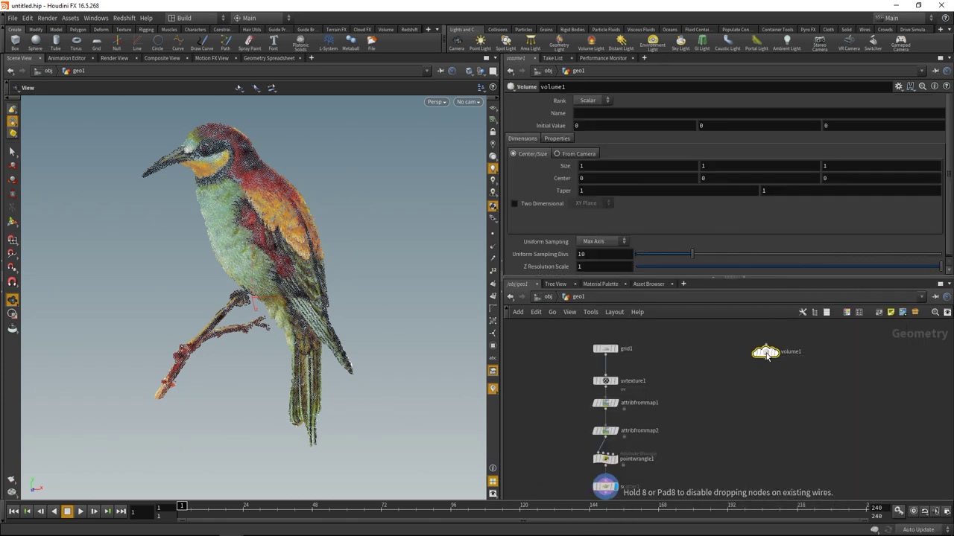
pyautogui.click(766, 353)
pyautogui.click(597, 256)
pyautogui.write('200')
pyautogui.press('Return')
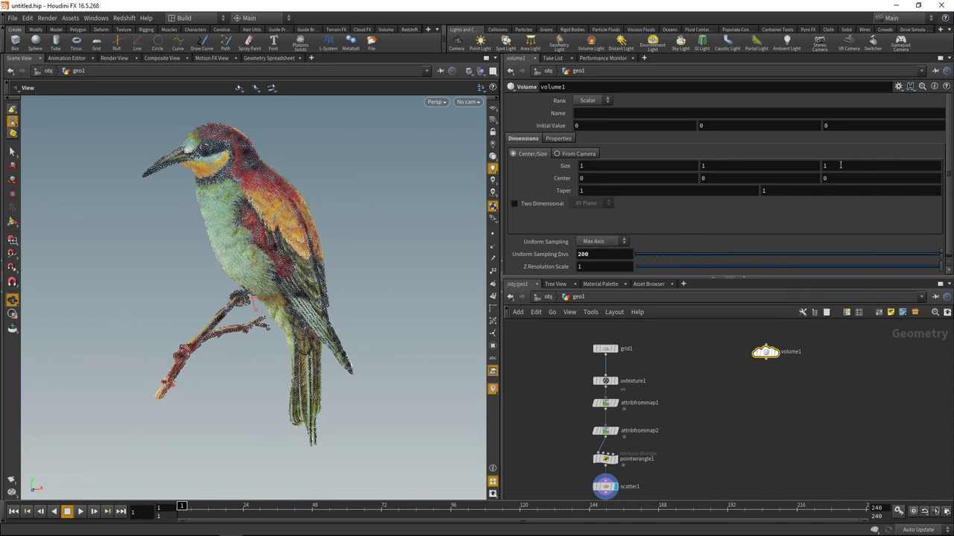
# Set volume1's Z size to 0.2 and template the node so its bounds show around the bird.
pyautogui.click(842, 164)
pyautogui.write('.2')
pyautogui.press('Return')
pyautogui.click(775, 359)
pyautogui.scroll(-5, 132, 357)
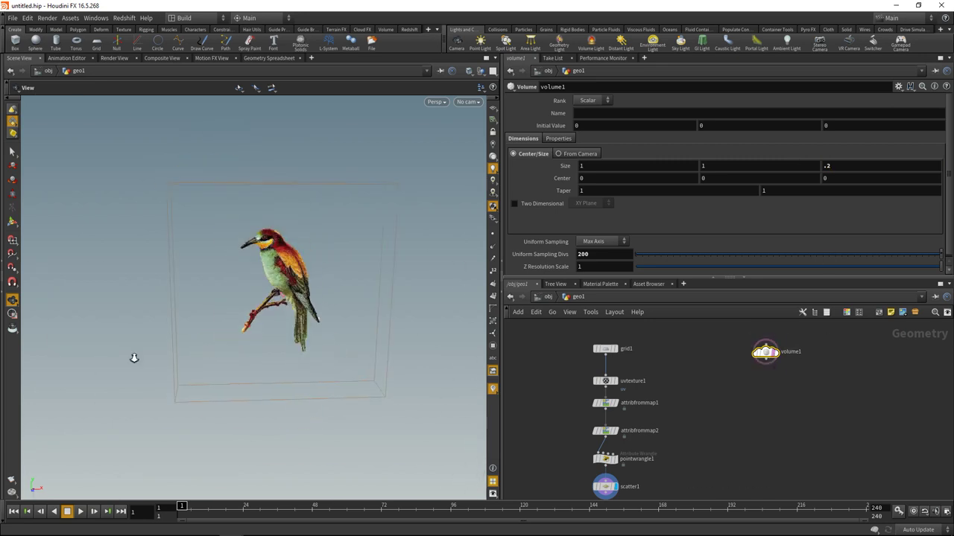
pyautogui.moveTo(177, 355); pyautogui.dragTo(197, 344)
# Set the volume's rank to Vector and name the field vel.
pyautogui.click(590, 100)
pyautogui.click(587, 114)
pyautogui.click(587, 112)
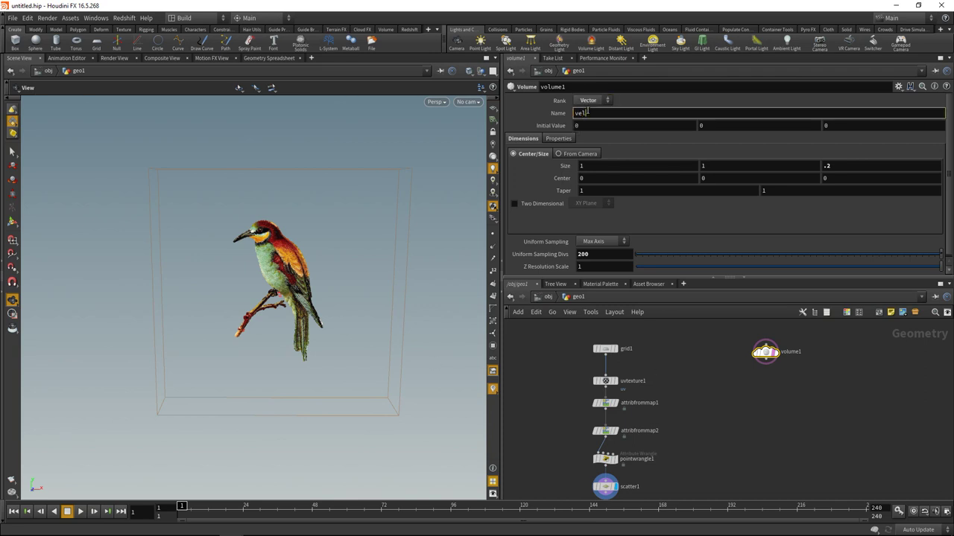
pyautogui.press('Return')
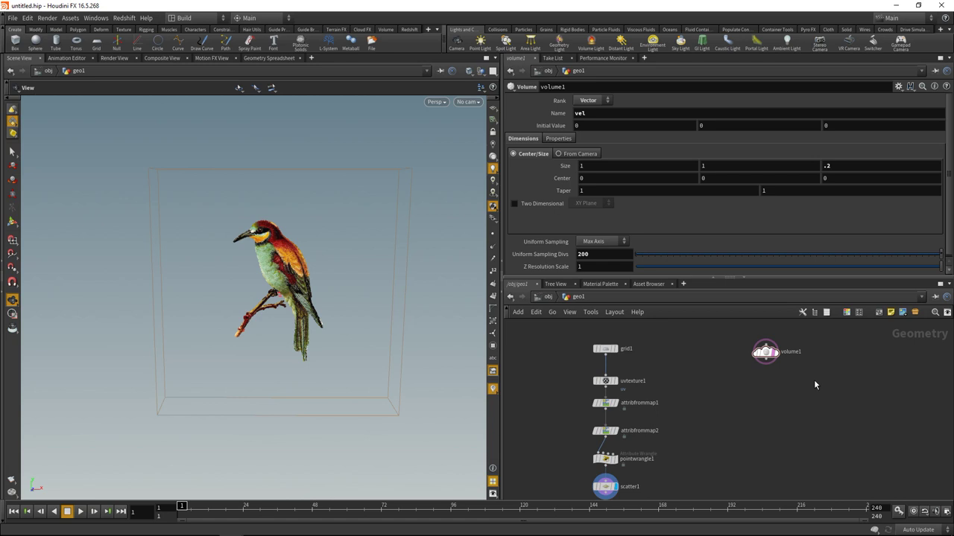
# Add a Curve node to the network beside volume1.
pyautogui.scroll(10, 337, 284)
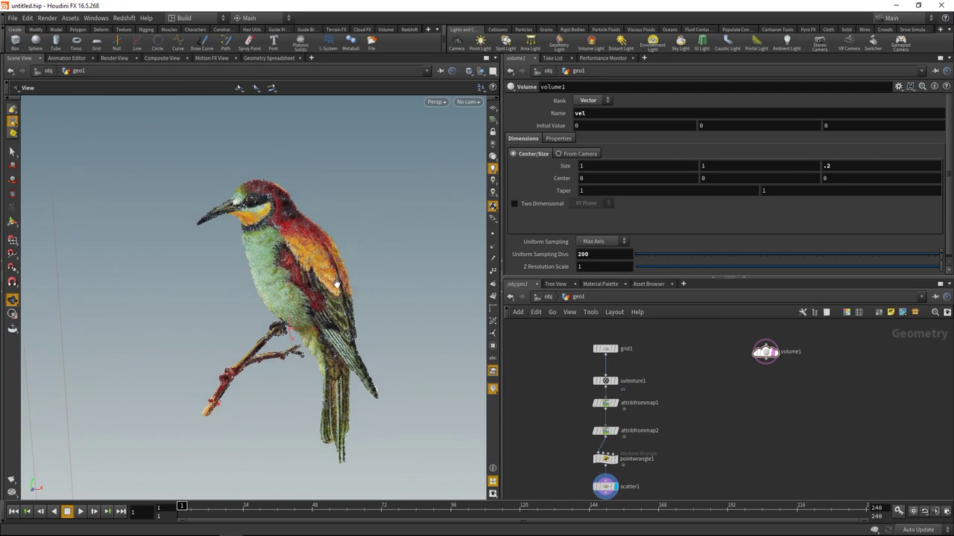
pyautogui.moveTo(337, 284); pyautogui.dragTo(293, 275, button='middle')
pyautogui.moveTo(855, 366); pyautogui.dragTo(811, 376, button='middle')
pyautogui.press('Tab')
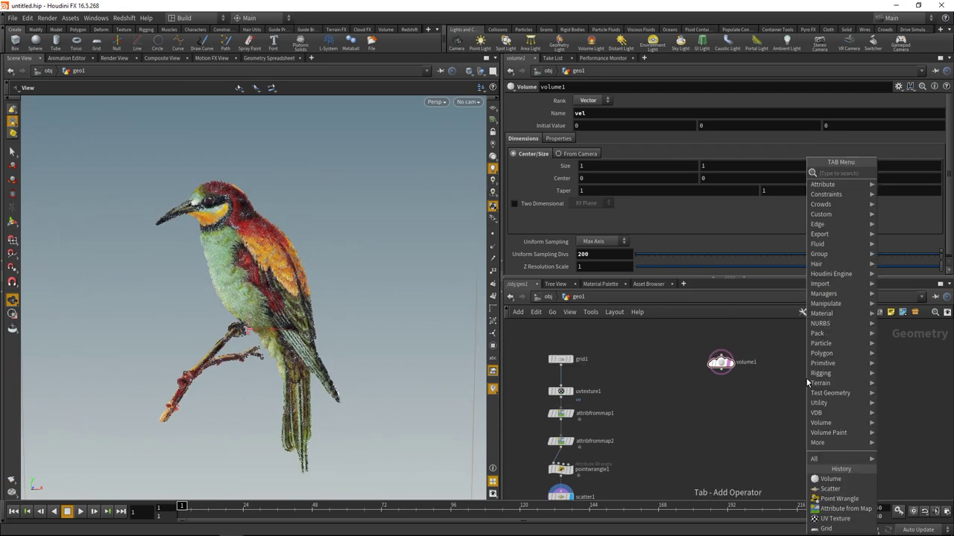
pyautogui.write('curve')
pyautogui.press('Return')
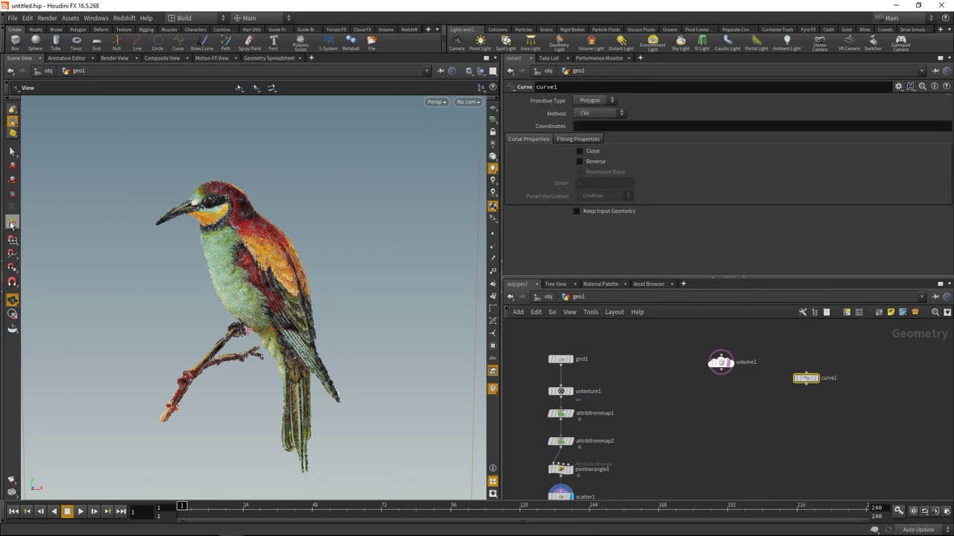
# Draw a polygon curve from the beak over the head and down the back past the tail, extending its first point beyond the beak tip.
pyautogui.click(11, 223)
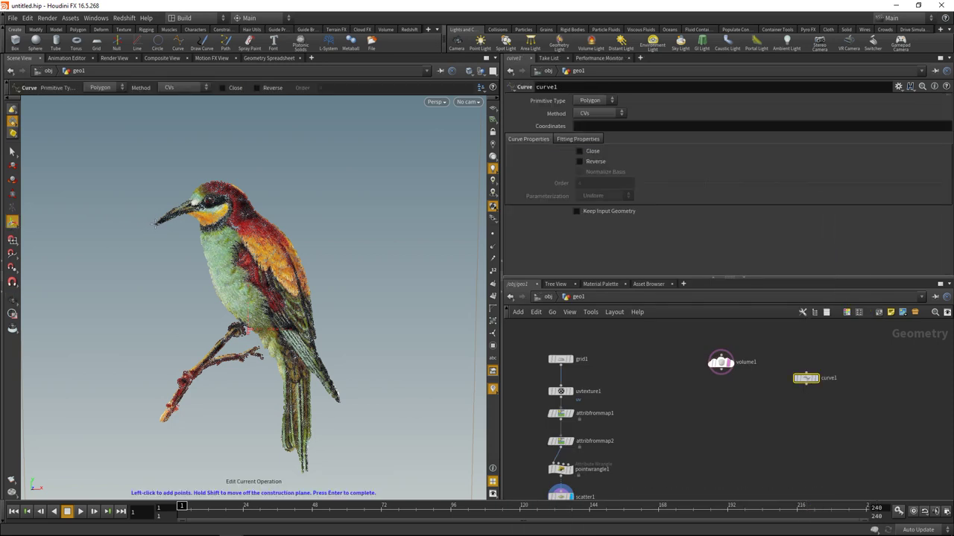
pyautogui.click(155, 223)
pyautogui.click(177, 213)
pyautogui.click(198, 202)
pyautogui.click(223, 215)
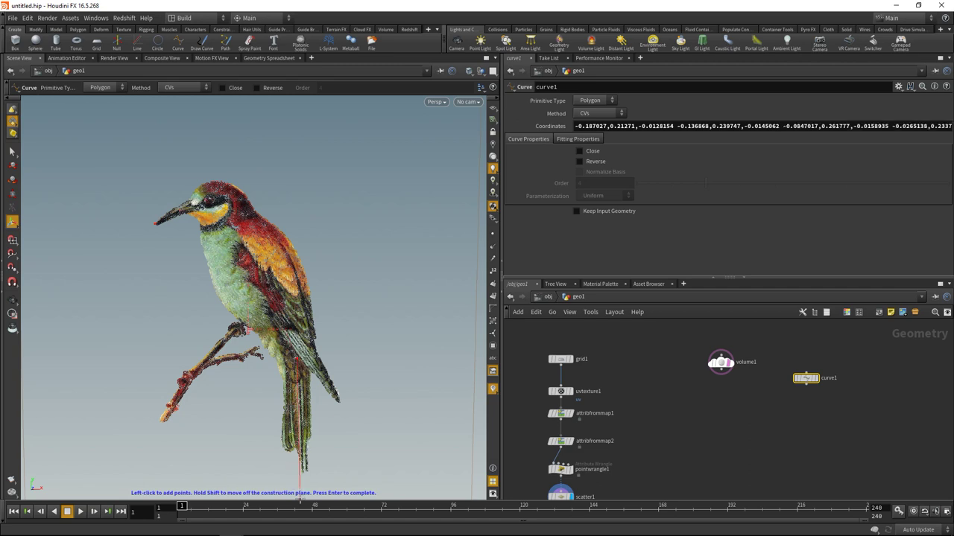
pyautogui.click(300, 450)
pyautogui.press('Return')
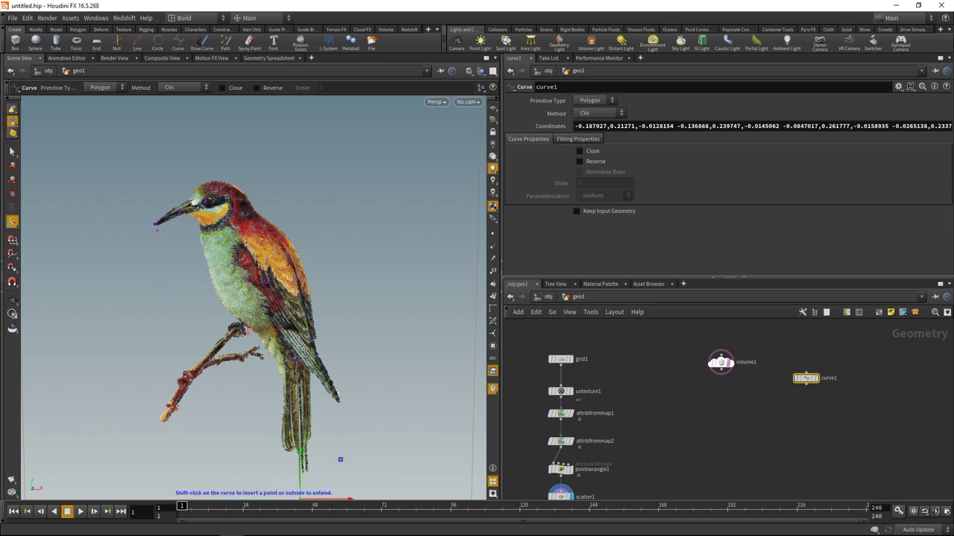
pyautogui.moveTo(155, 225); pyautogui.dragTo(140, 232)
# Line curve1 up with volume1 in the network and display the curve.
pyautogui.moveTo(819, 379); pyautogui.dragTo(822, 368)
pyautogui.click(821, 367)
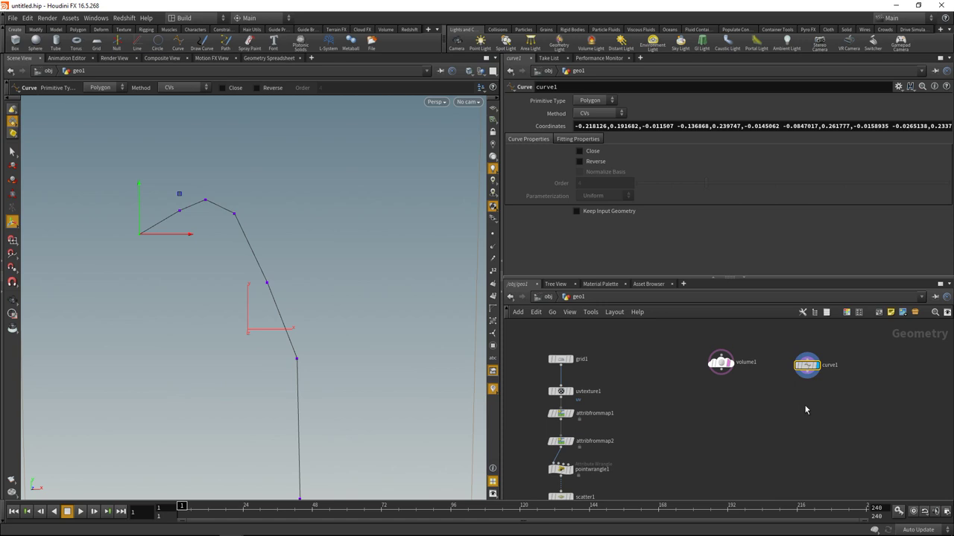
pyautogui.press('Escape')
pyautogui.moveTo(315, 334); pyautogui.dragTo(313, 358)
pyautogui.press('Return')
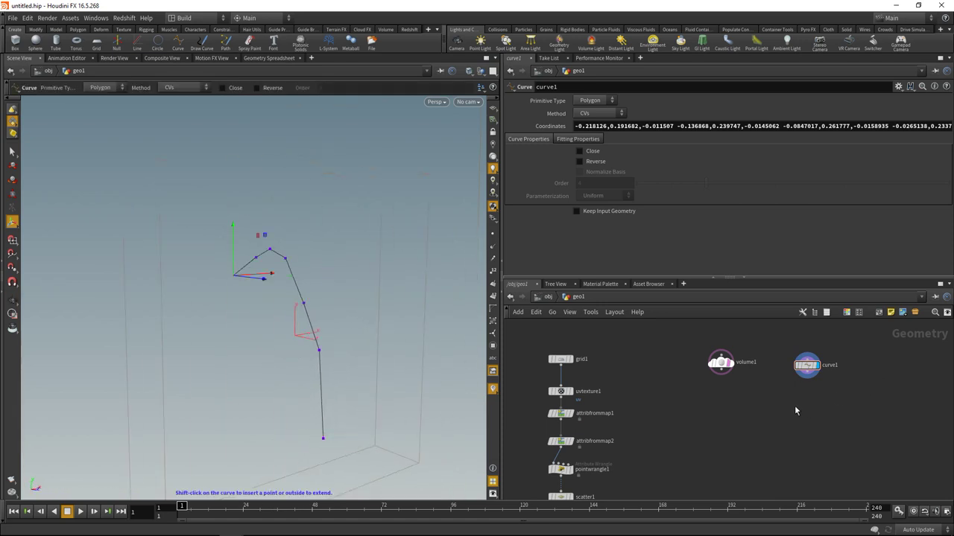
# Add a Transform node connected below curve1, set its Z scale to 0 to flatten the curve, and display it.
pyautogui.press('Tab')
pyautogui.press('Return')
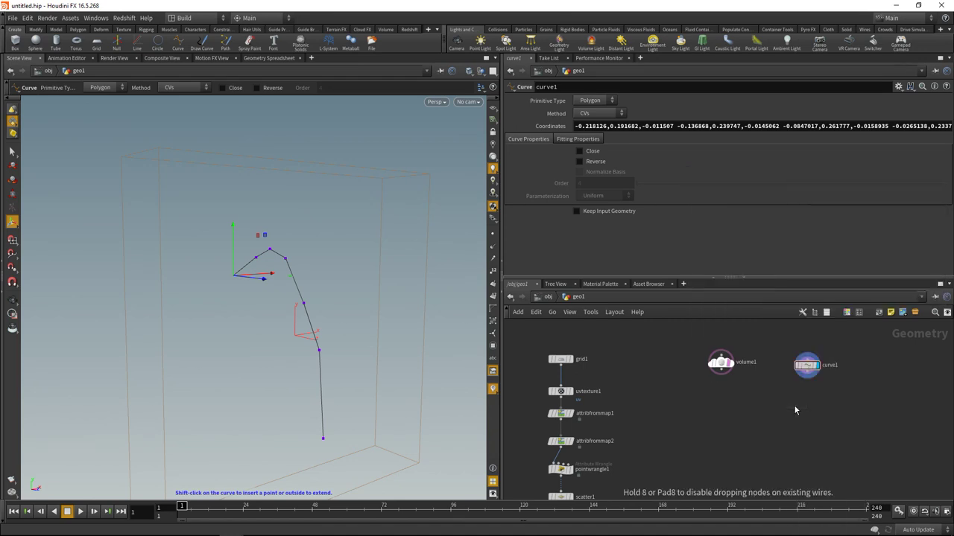
pyautogui.click(795, 410)
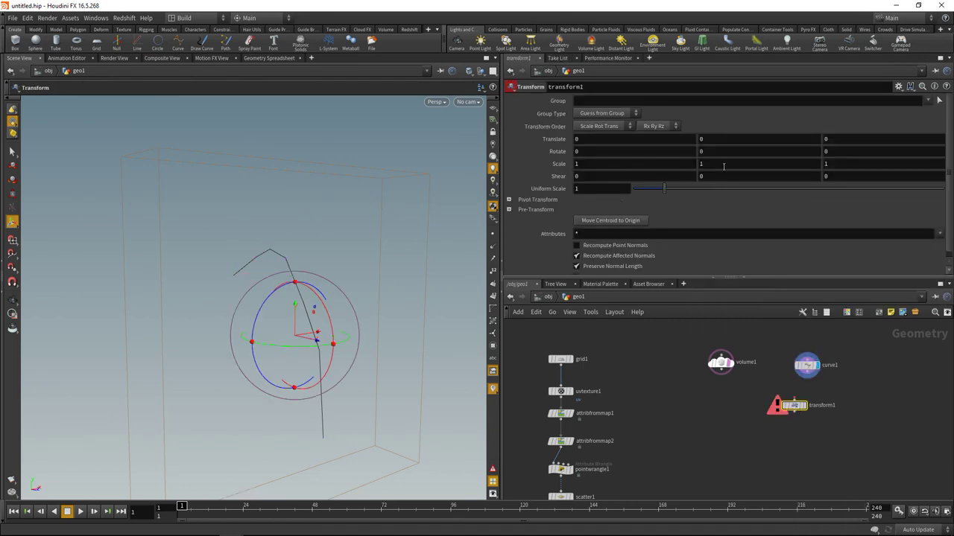
pyautogui.click(837, 164)
pyautogui.write('0')
pyautogui.press('Return')
pyautogui.click(806, 365)
pyautogui.moveTo(806, 372); pyautogui.dragTo(812, 395)
pyautogui.click(811, 394)
# Add a Resample node below transform1.
pyautogui.press('Tab')
pyautogui.write('re')
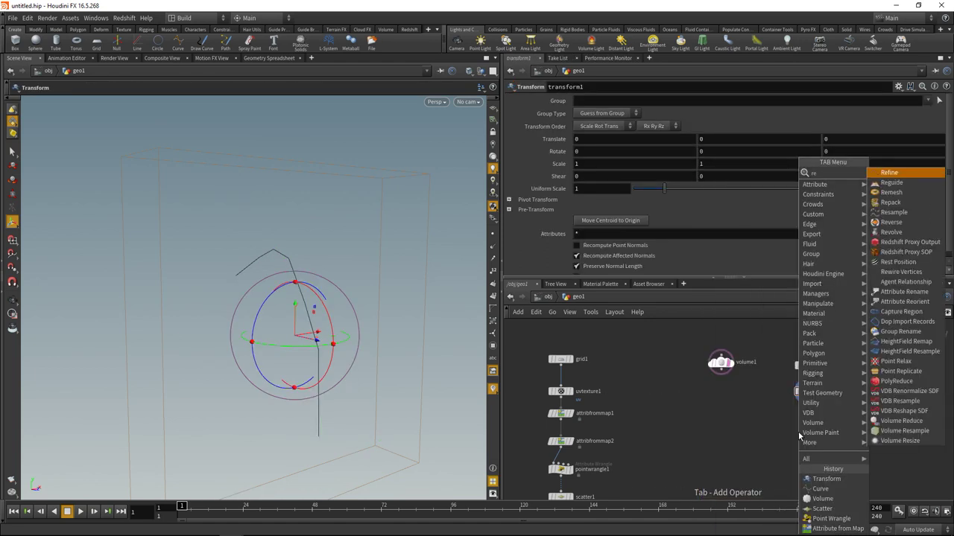
pyautogui.write('samp')
pyautogui.press('Return')
pyautogui.click(797, 431)
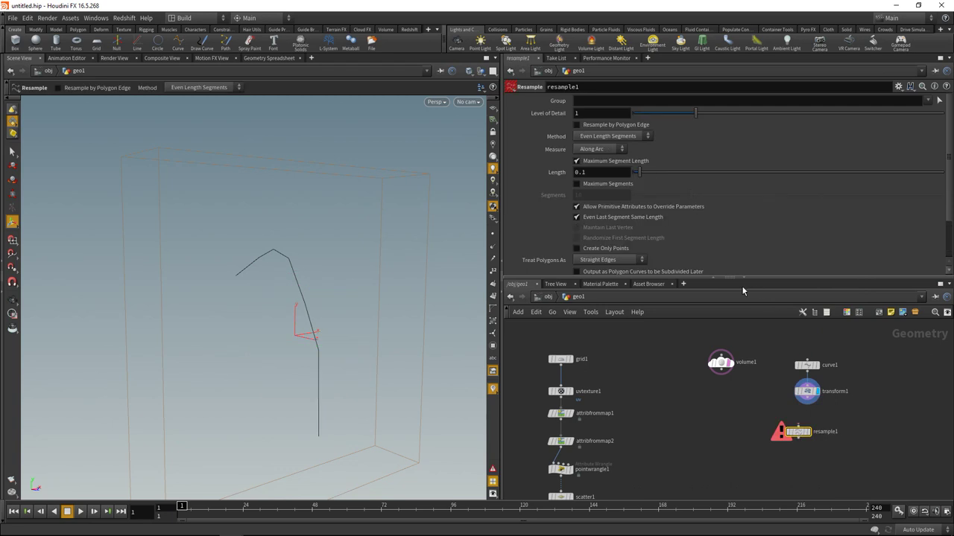
# Connect resample1 to transform1 and display it, treating polygons as Subdivision Curves with a segment length of 0.01.
pyautogui.click(624, 262)
pyautogui.click(617, 284)
pyautogui.moveTo(807, 400); pyautogui.dragTo(808, 427)
pyautogui.click(590, 172)
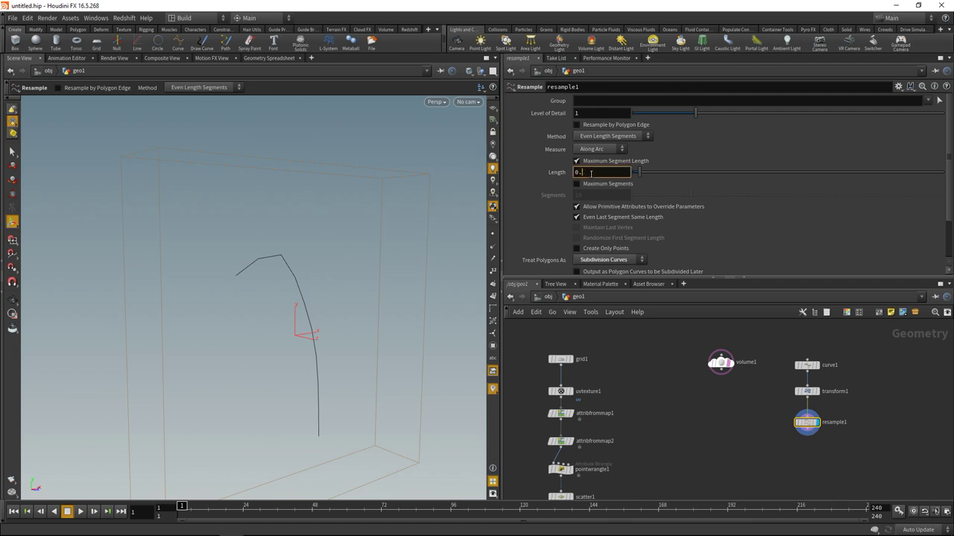
pyautogui.press('Return')
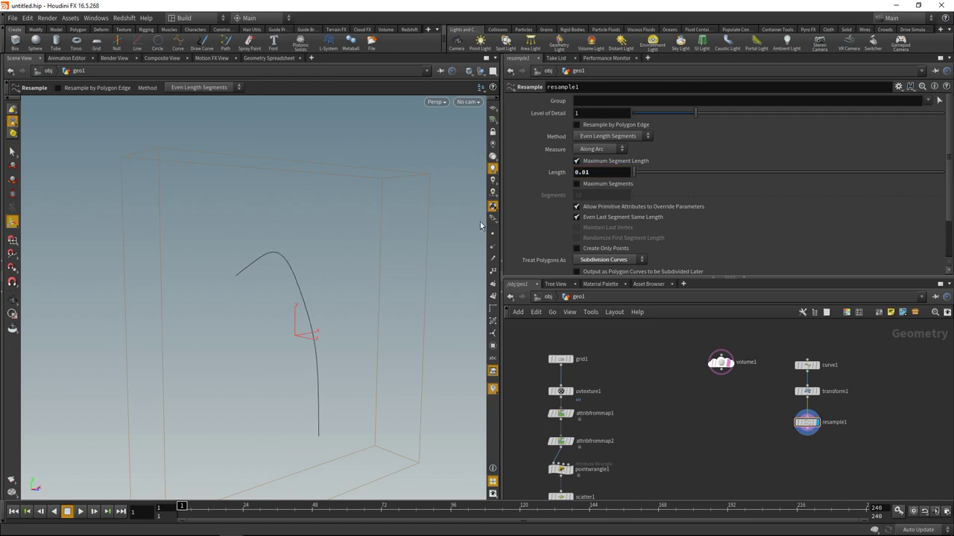
# Show the resampled curve's points to check their spacing, and hide them again.
pyautogui.click(492, 234)
pyautogui.moveTo(312, 276); pyautogui.dragTo(328, 273)
pyautogui.press('Escape')
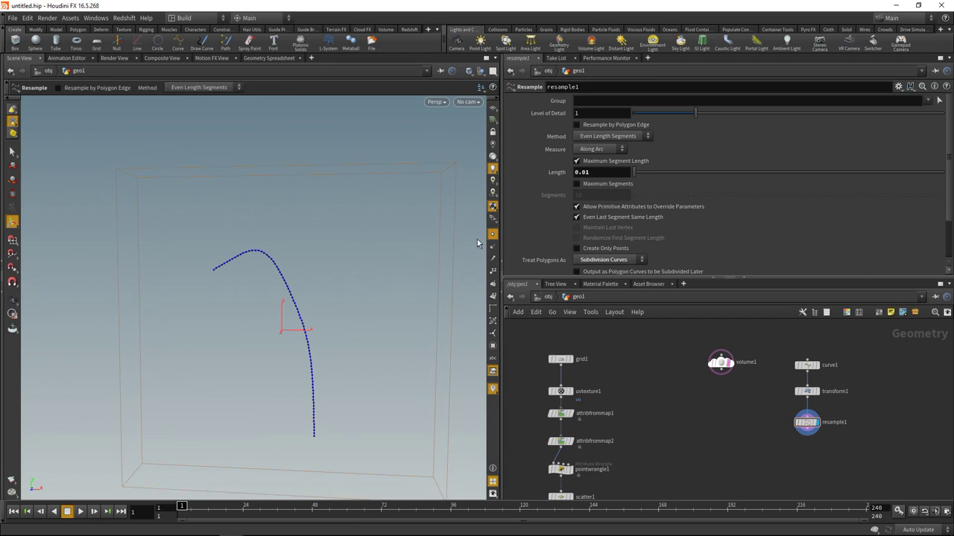
pyautogui.click(492, 234)
pyautogui.moveTo(468, 267); pyautogui.dragTo(732, 417)
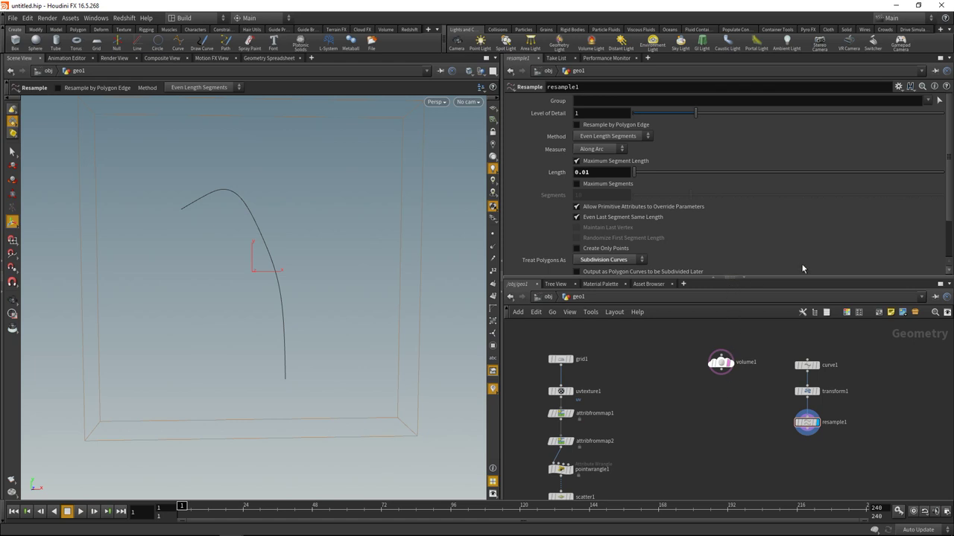
# Enable the tangentu Tangent Attribute on resample1 and add a scene-level Marker visualizer.
pyautogui.scroll(-3, 951, 213)
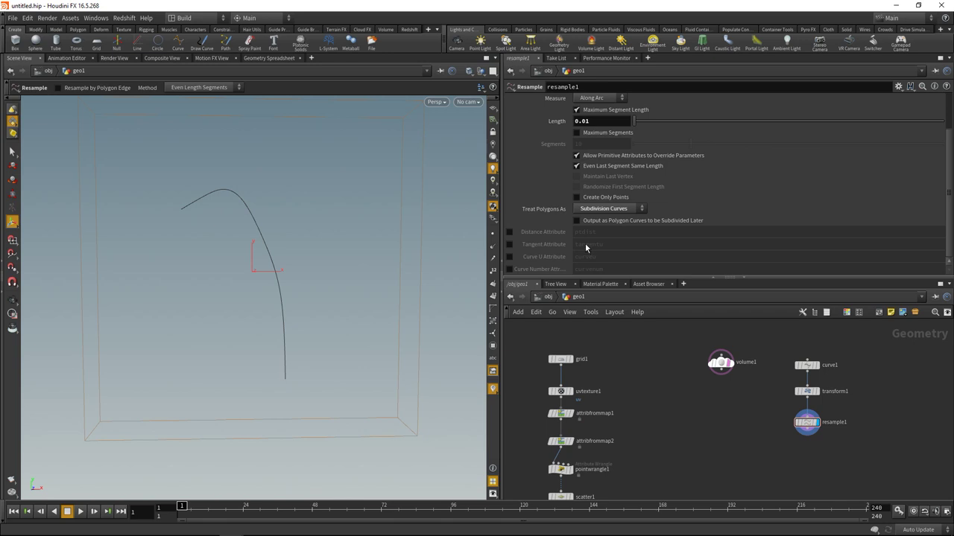
pyautogui.click(509, 244)
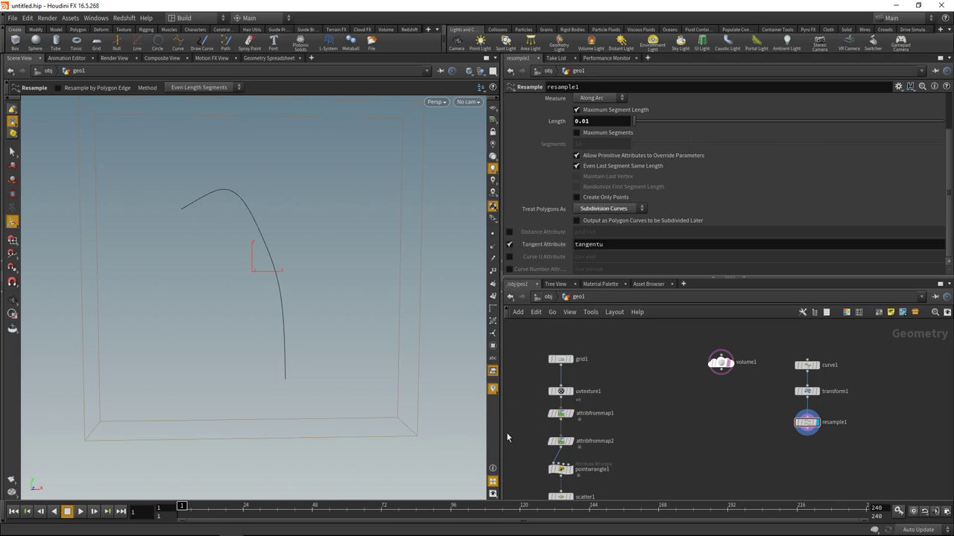
pyautogui.click(492, 388)
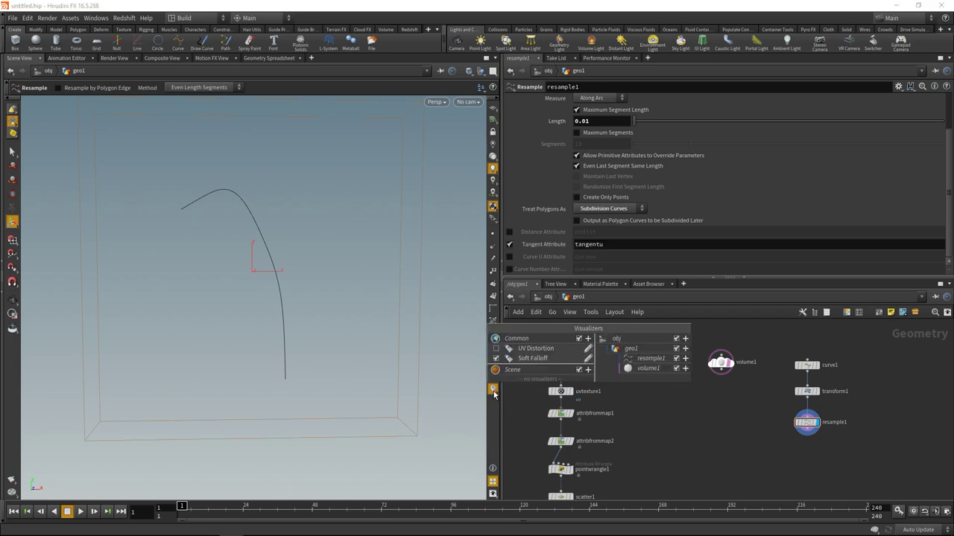
pyautogui.click(587, 369)
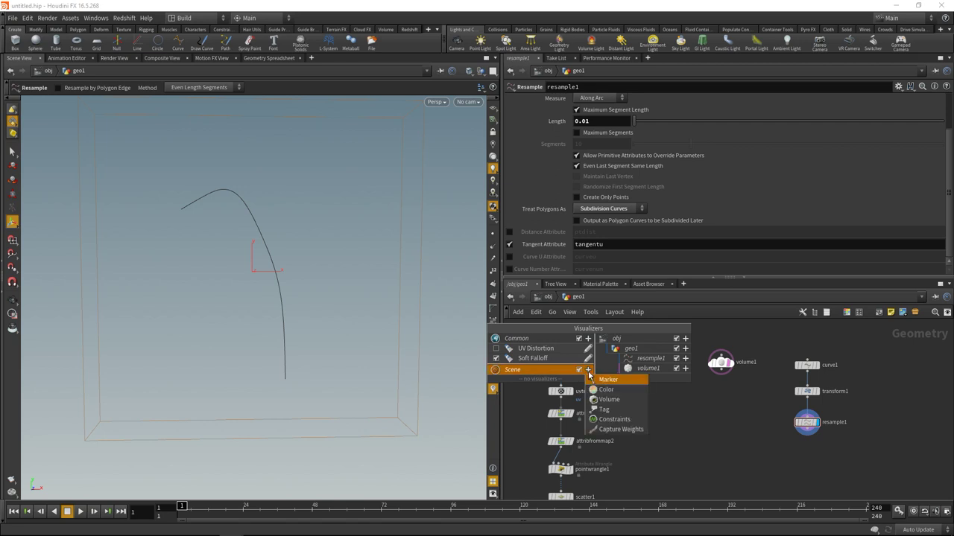
pyautogui.click(605, 381)
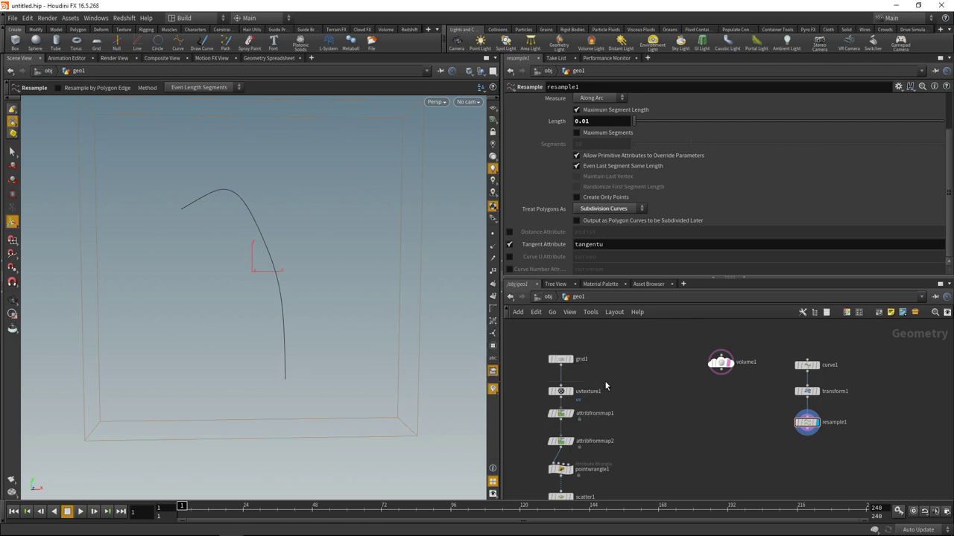
# Configure the marker visualizer as Vector style for the tangentu attribute, with length scale 0.1 and arrow tips shown.
pyautogui.click(590, 358)
pyautogui.click(560, 406)
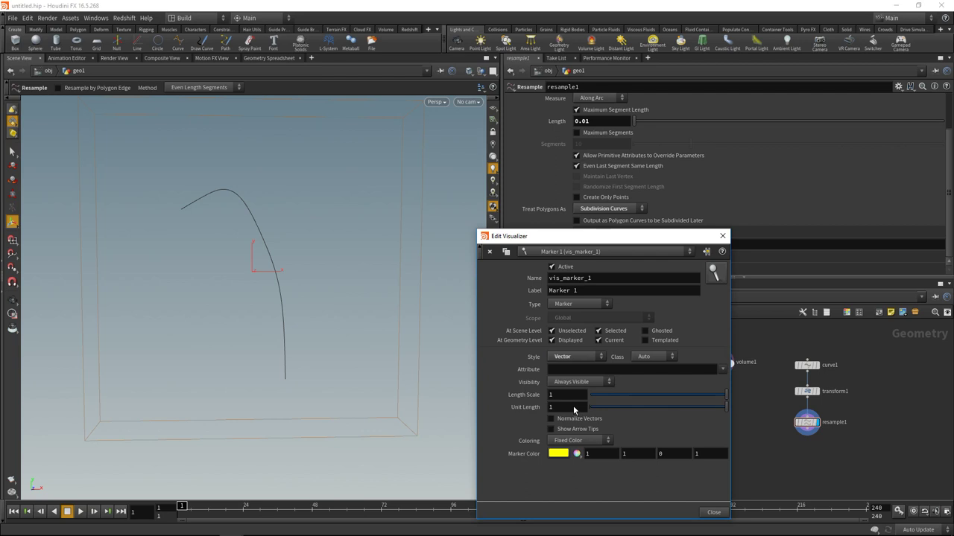
pyautogui.click(570, 395)
pyautogui.doubleClick(570, 395)
pyautogui.click(552, 430)
pyautogui.click(558, 368)
pyautogui.write('tangentu')
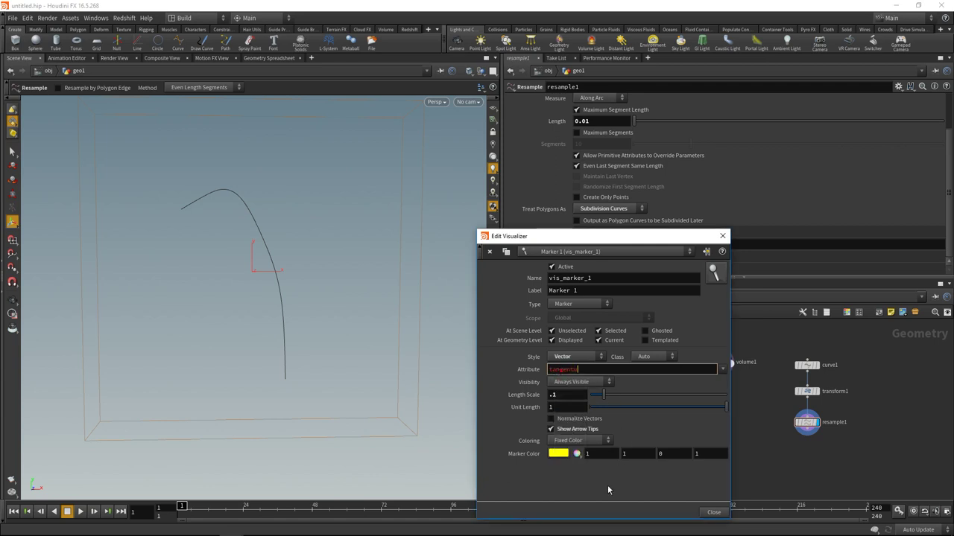
pyautogui.press('Return')
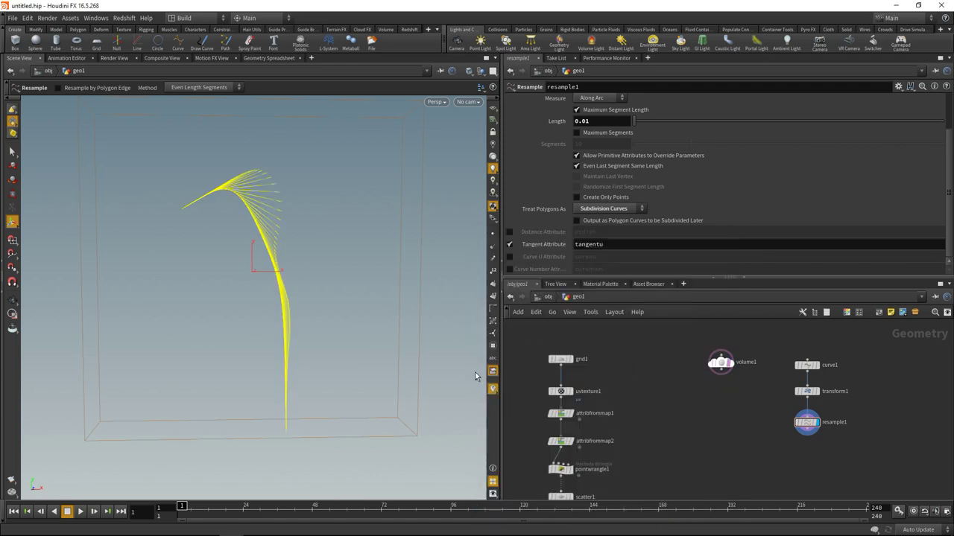
pyautogui.press('Escape')
pyautogui.moveTo(214, 207); pyautogui.dragTo(266, 232)
pyautogui.press('Return')
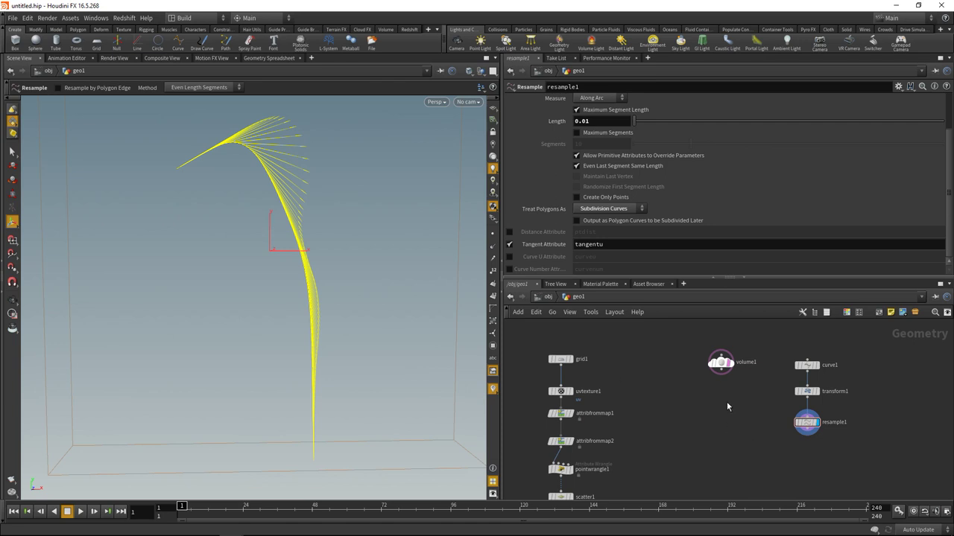
# Move volume1 down beside resample1 and add a Volume Wrangle node below it.
pyautogui.moveTo(724, 366); pyautogui.dragTo(726, 423)
pyautogui.press('Tab')
pyautogui.write('volwr')
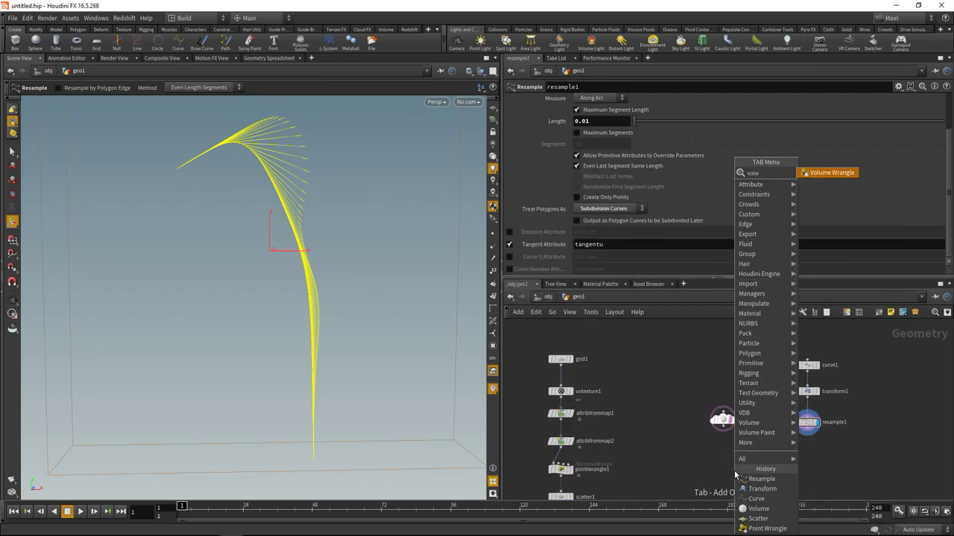
pyautogui.press('Return')
pyautogui.click(735, 474)
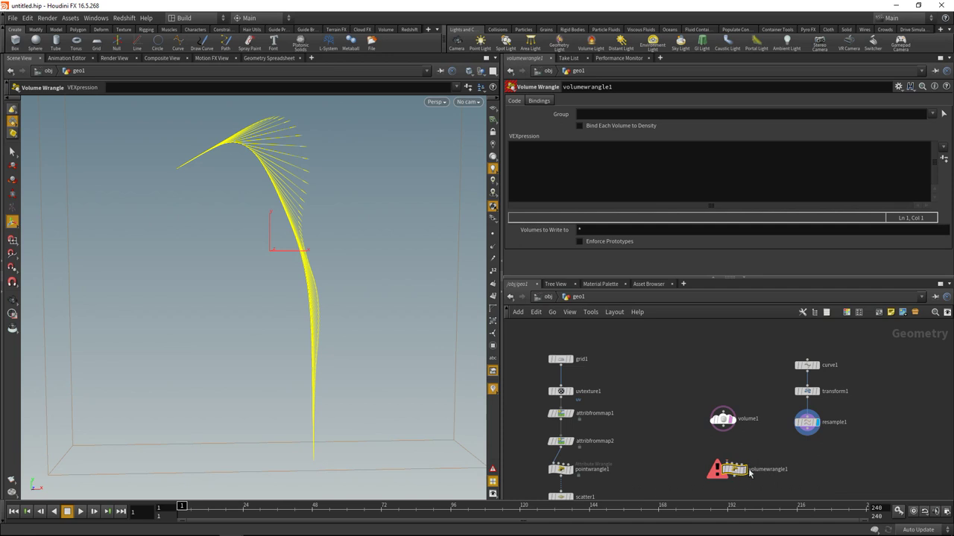
# Connect volume1 to the volume wrangle's first input and resample1 to its second input.
pyautogui.click(723, 430)
pyautogui.click(727, 463)
pyautogui.moveTo(734, 471); pyautogui.dragTo(756, 482)
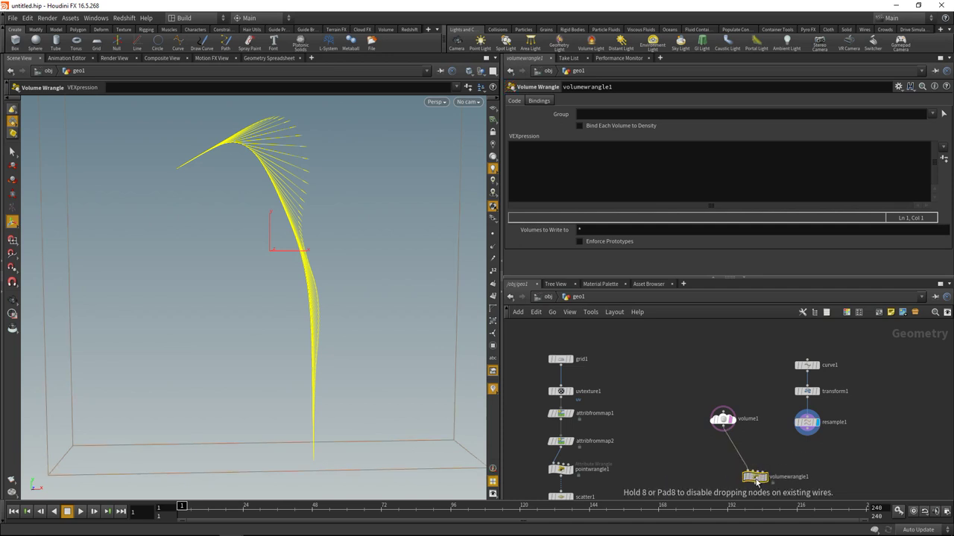
pyautogui.click(807, 434)
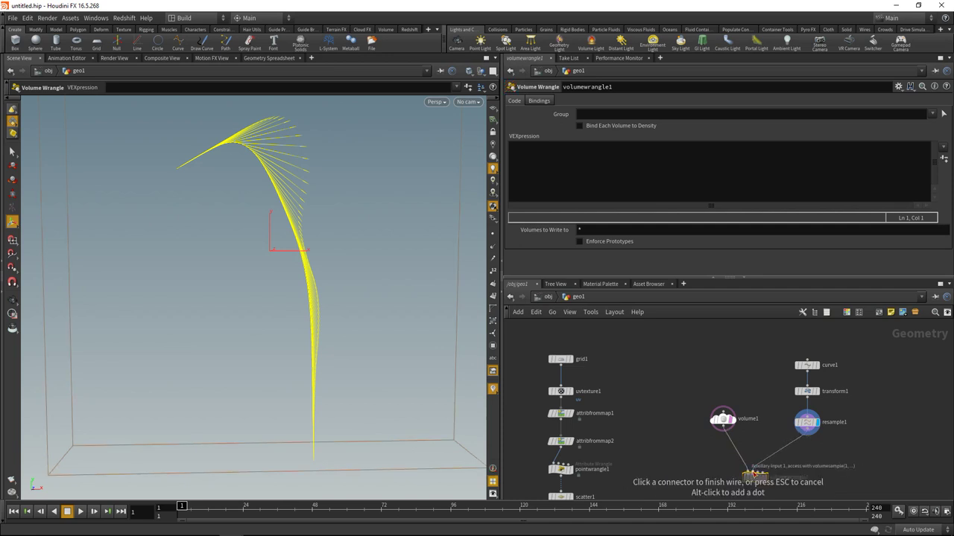
pyautogui.click(756, 471)
# Turn off the viewport visualizers and place volumewrangle1 closer beneath volume1 and resample1.
pyautogui.click(492, 388)
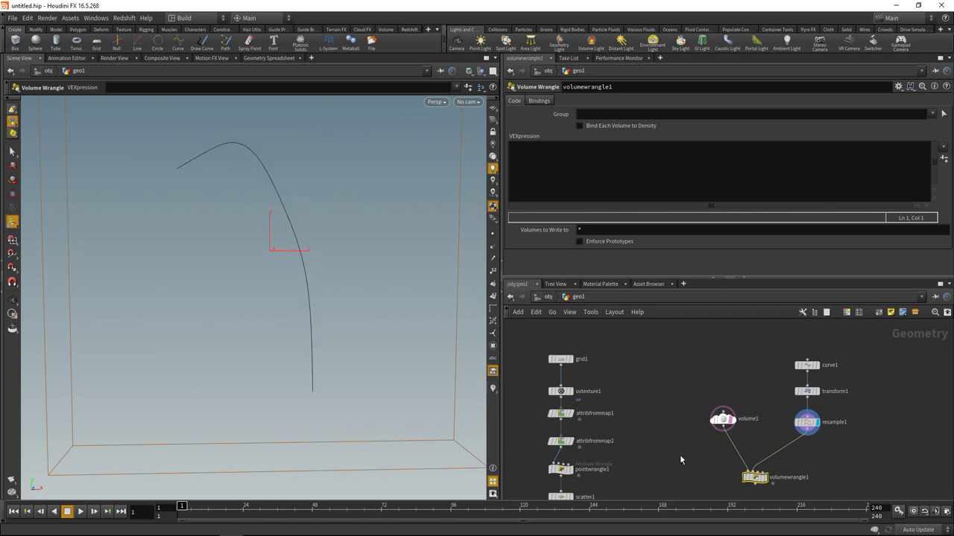
pyautogui.moveTo(687, 458); pyautogui.dragTo(671, 395, button='middle')
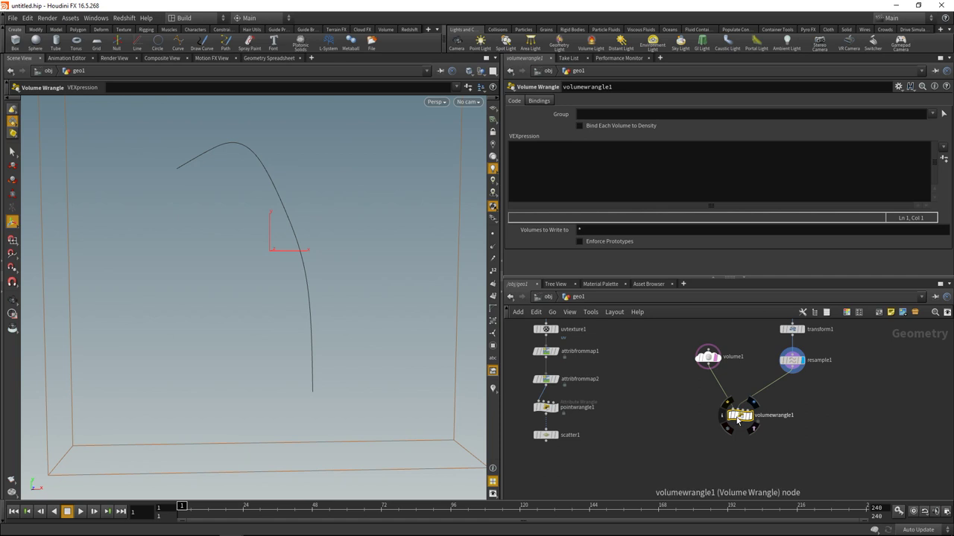
pyautogui.moveTo(745, 415); pyautogui.dragTo(745, 393)
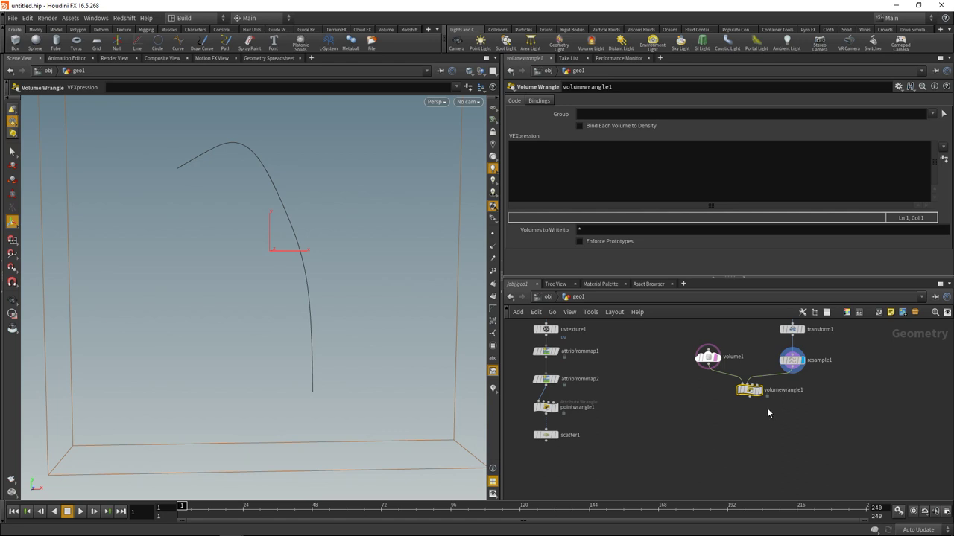
# Write the first line of volumewrangle1's VEX code as int npt = nearpoint(1, v@P);.
pyautogui.click(575, 177)
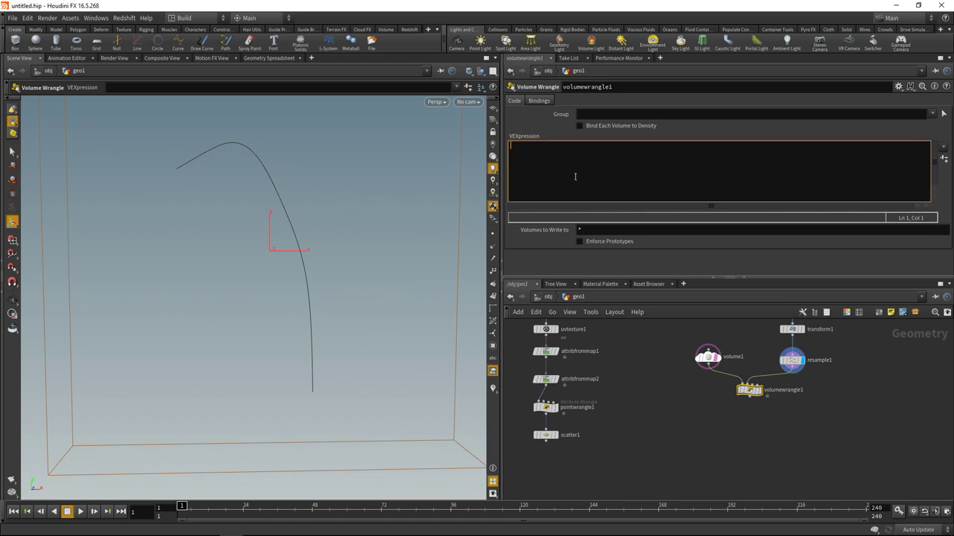
pyautogui.write('int npt = nearpoi')
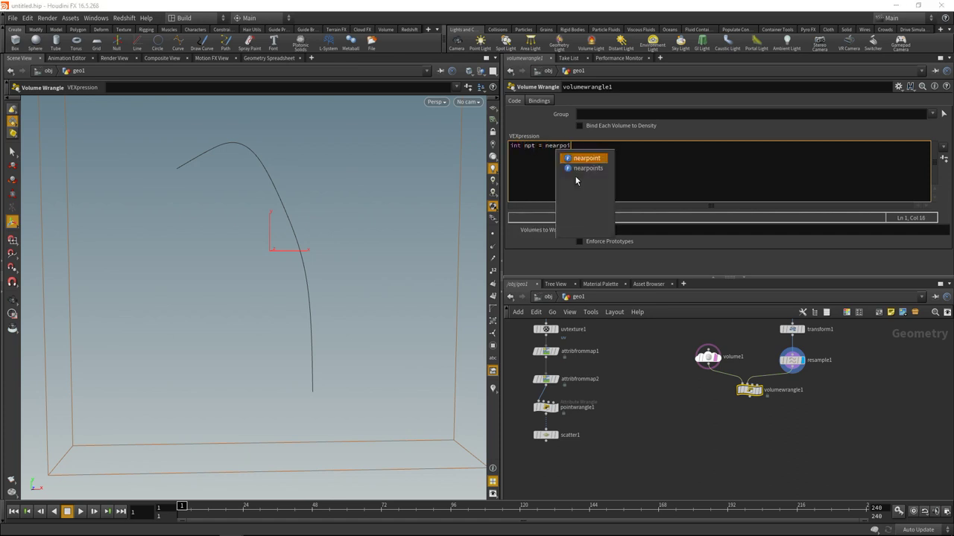
pyautogui.press('Return')
pyautogui.write('(')
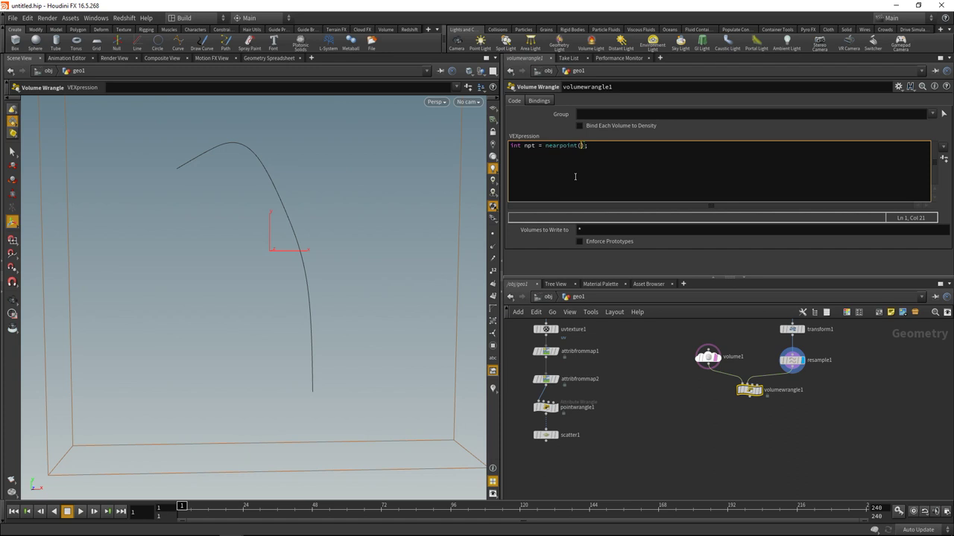
pyautogui.moveTo(748, 386)
pyautogui.write('1, v@P')
pyautogui.press('Return')
# Add vector ntan = point(1, "tangentu", npt); and v@vel = ntan; to the wrangle code, and display volumewrangle1.
pyautogui.write('vector ntan = point()1, "tangentu", npt);')
pyautogui.press('End')
pyautogui.press('Return')
pyautogui.write('v@vel = ntan;')
pyautogui.click(689, 420)
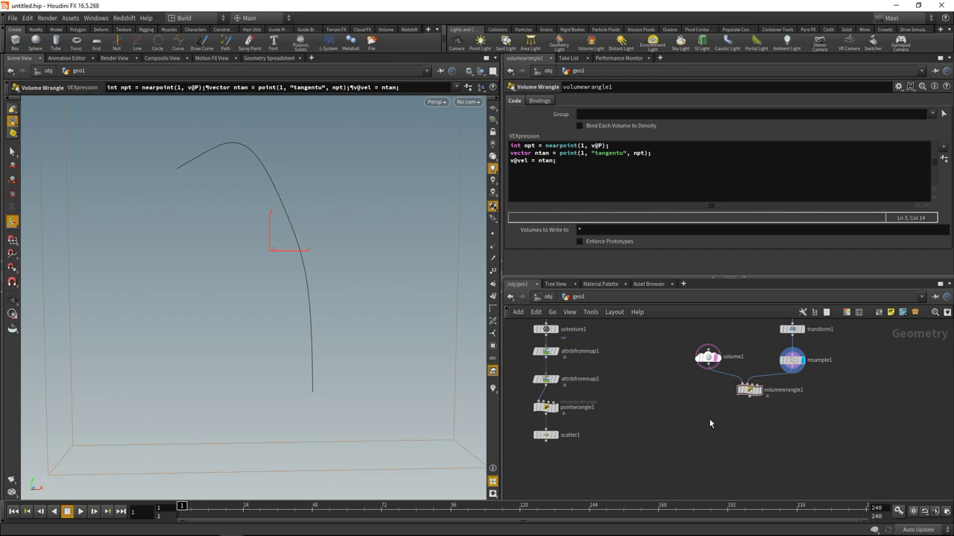
pyautogui.click(763, 391)
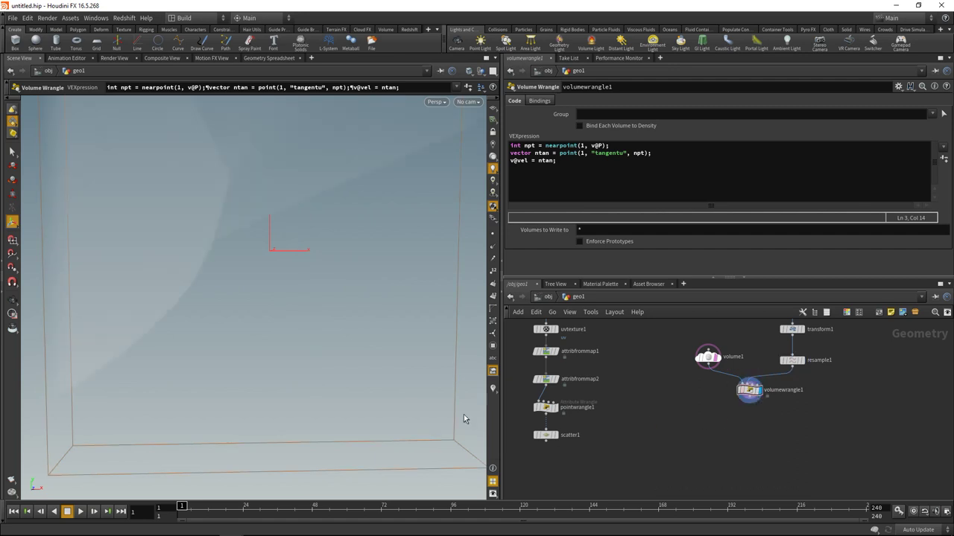
pyautogui.press('h')
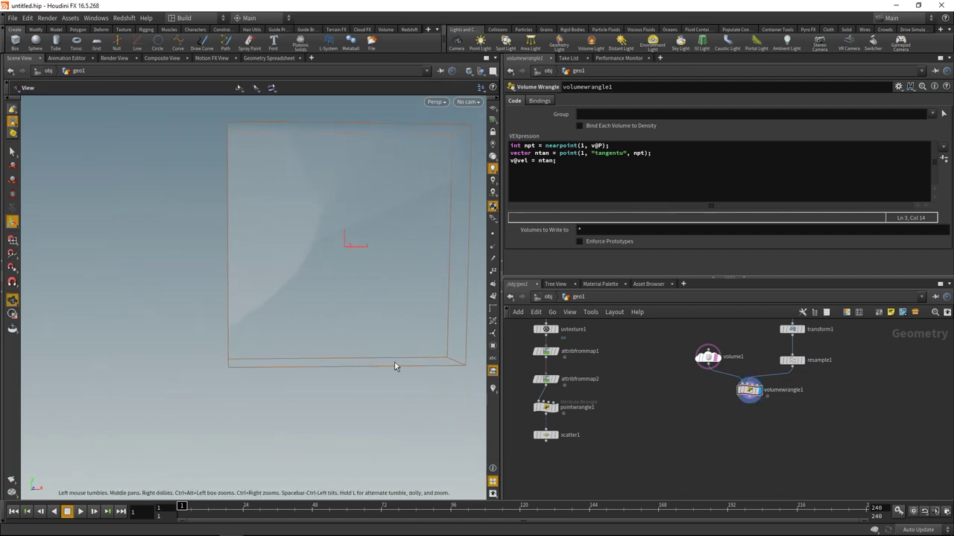
# Add a Volume Trail node below the two branches and connect scatter1 to its first input.
pyautogui.moveTo(737, 444); pyautogui.dragTo(728, 406, button='middle')
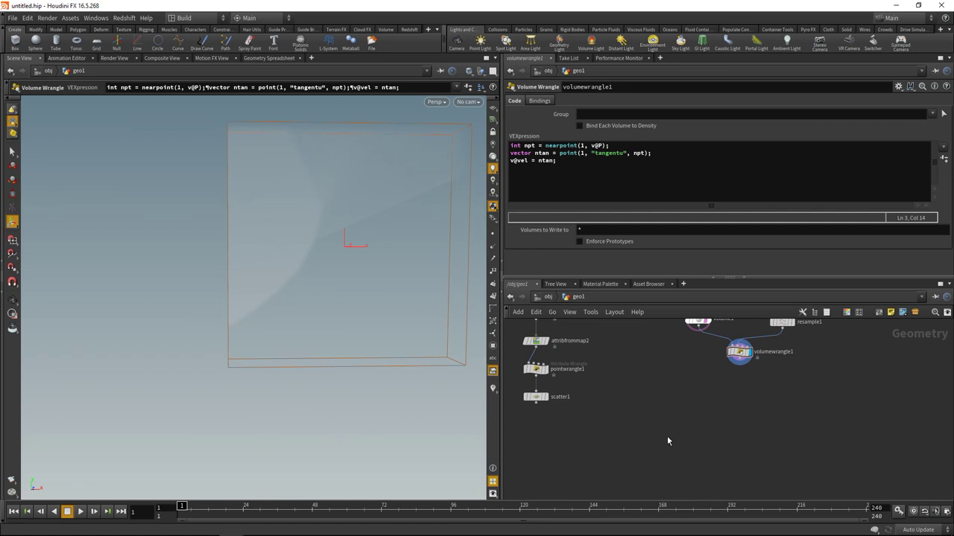
pyautogui.press('Tab')
pyautogui.write('vol')
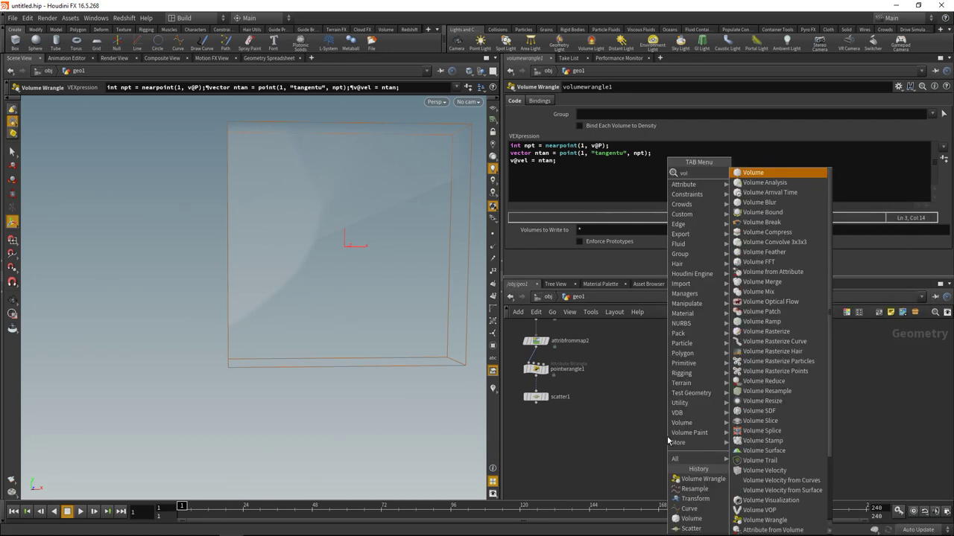
pyautogui.write(' tr')
pyautogui.press('Return')
pyautogui.click(666, 436)
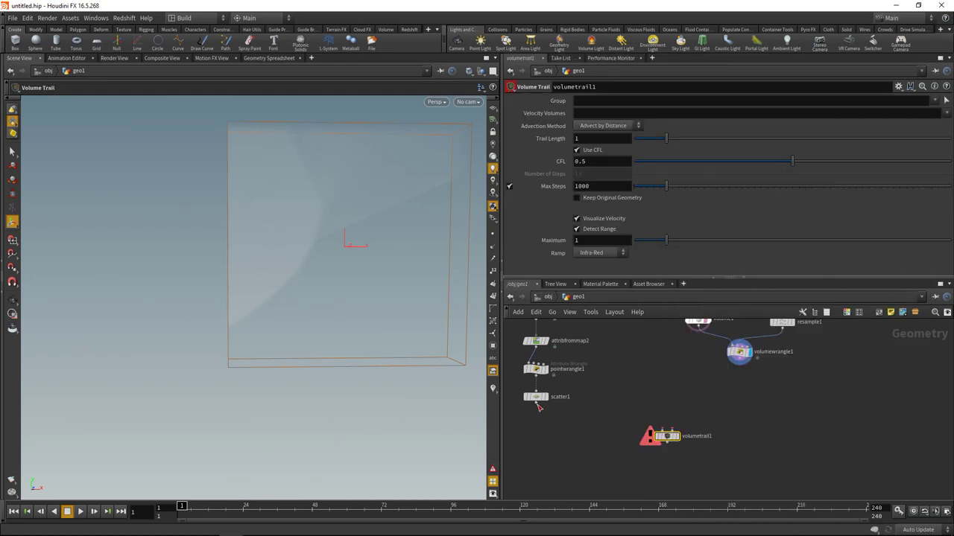
pyautogui.click(666, 431)
# Set the volume trail's Max Steps to 1.
pyautogui.moveTo(578, 186); pyautogui.dragTo(590, 186)
pyautogui.press('BackSpace')
pyautogui.press('Return')
# Connect volumewrangle1 to the volume trail's second input and display volumetrail1.
pyautogui.click(739, 363)
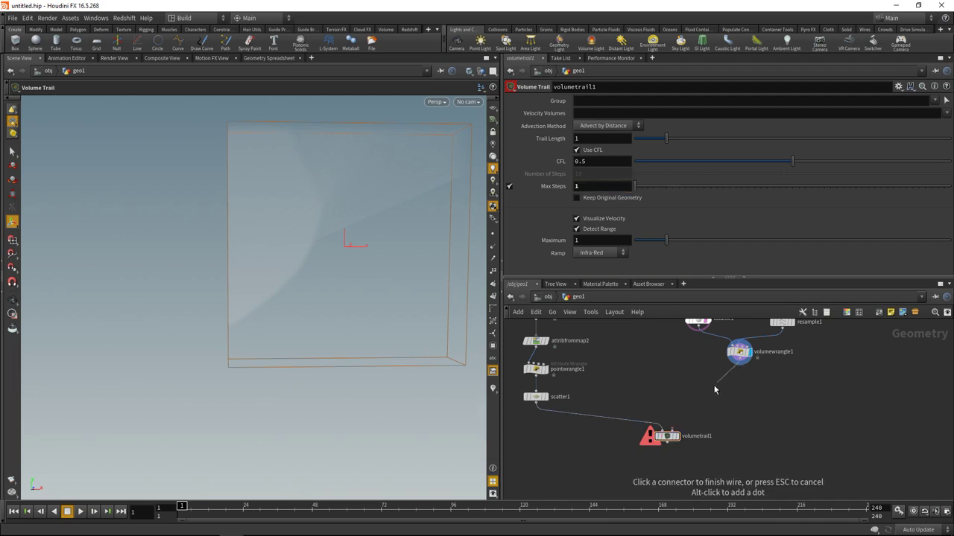
pyautogui.click(673, 430)
pyautogui.click(676, 441)
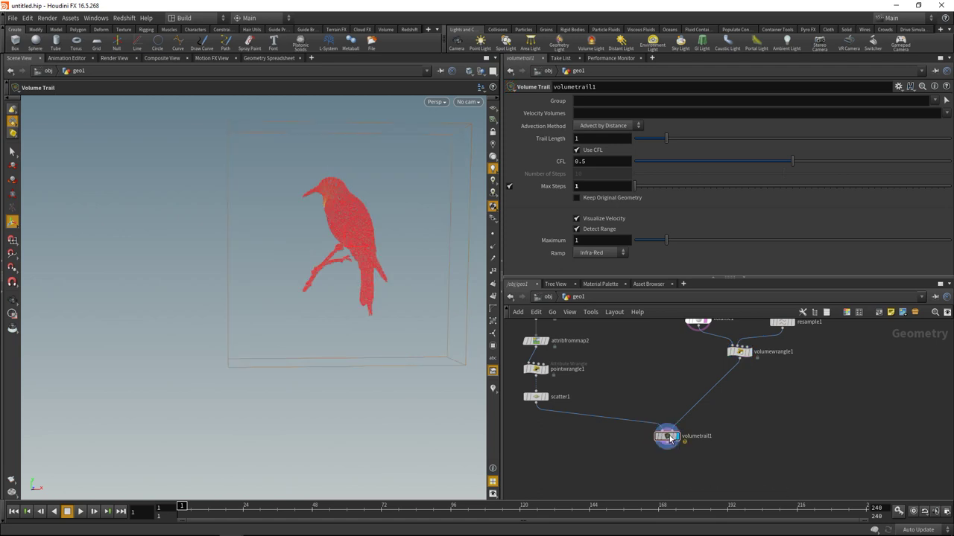
pyautogui.scroll(5, 405, 219)
pyautogui.scroll(-3, 280, 299)
pyautogui.scroll(2, 280, 299)
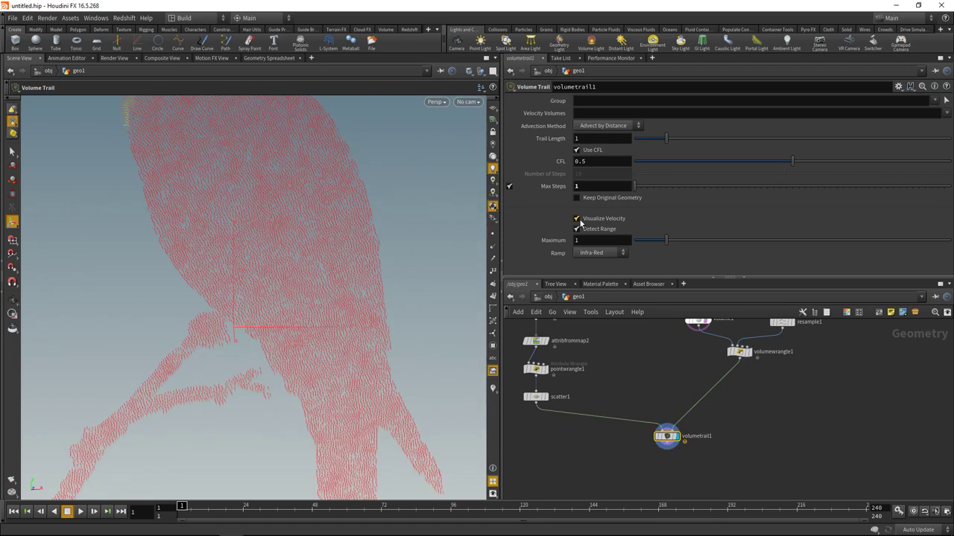
# Turn off Visualize Velocity on volumetrail1 and inspect the trails on the bird's body.
pyautogui.click(576, 218)
pyautogui.press('Escape')
pyautogui.moveTo(300, 221); pyautogui.dragTo(318, 236)
pyautogui.press('Return')
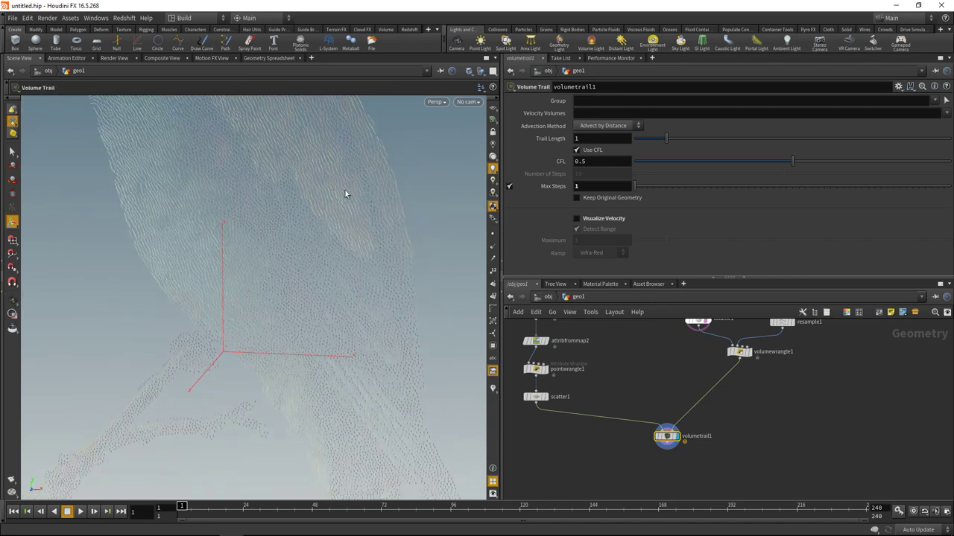
pyautogui.moveTo(336, 183); pyautogui.dragTo(333, 185)
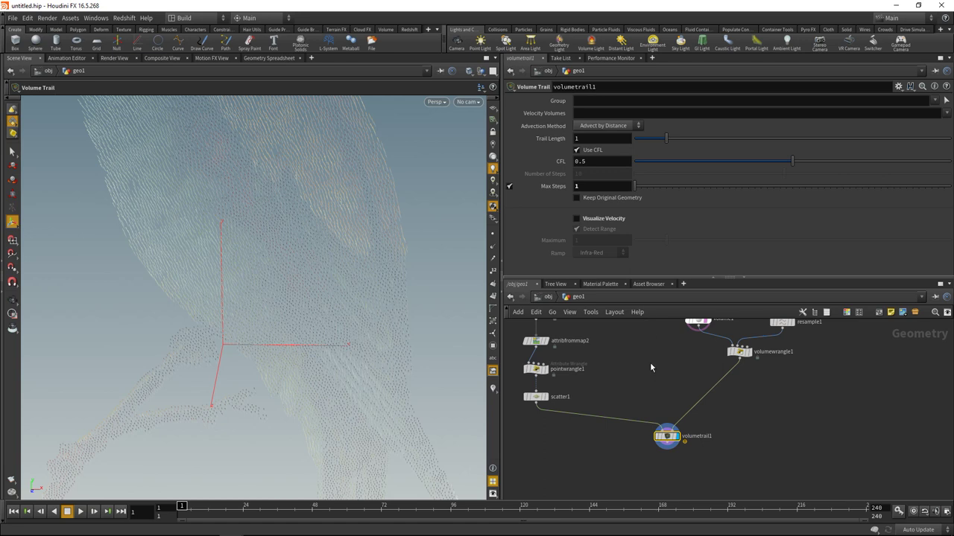
# Set volumetrail1's Trail Length to 0.015 and its CFL to 5.
pyautogui.click(597, 138)
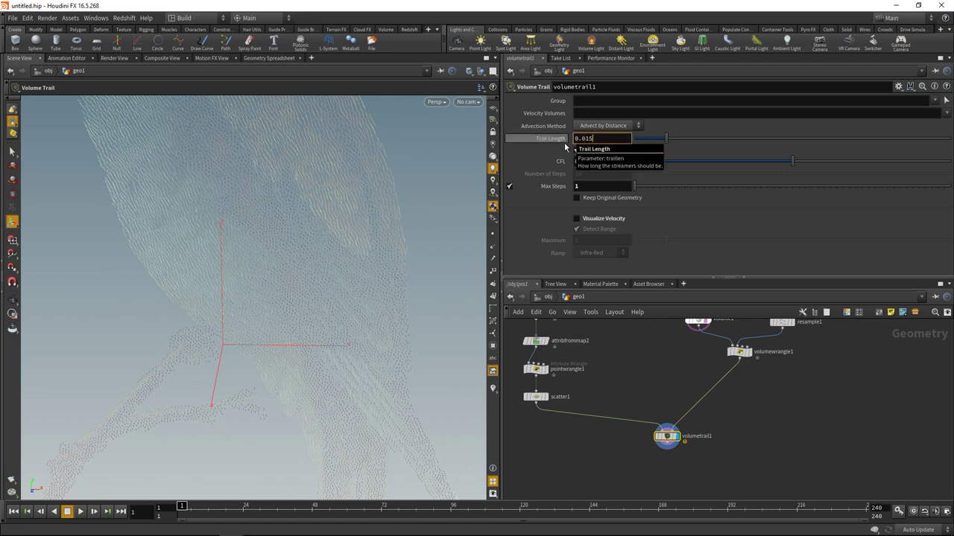
pyautogui.press('Return')
pyautogui.click(599, 161)
pyautogui.write('5')
pyautogui.press('Return')
pyautogui.moveTo(298, 224); pyautogui.dragTo(336, 334)
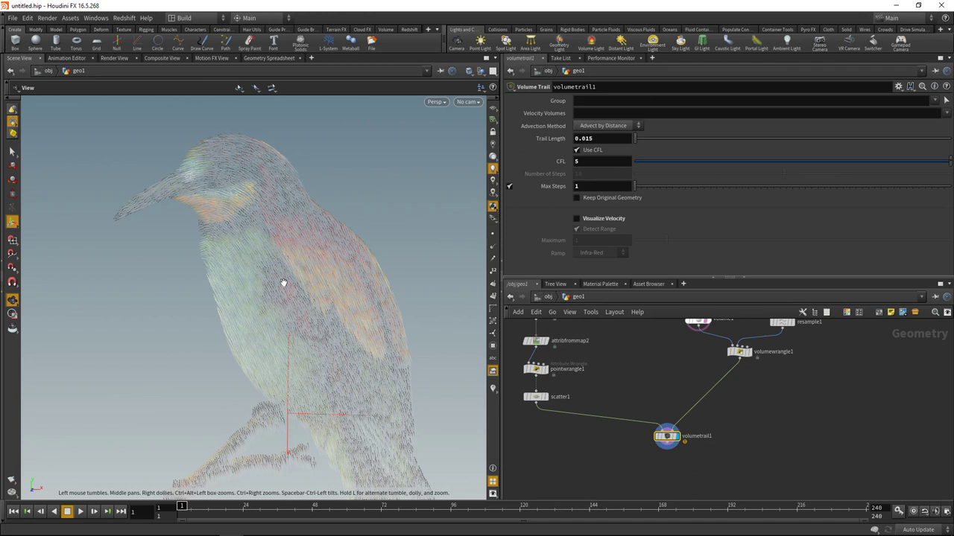
pyautogui.press('Escape')
pyautogui.moveTo(365, 417); pyautogui.dragTo(377, 347)
pyautogui.moveTo(377, 347); pyautogui.dragTo(435, 254, button='right')
pyautogui.press('Return')
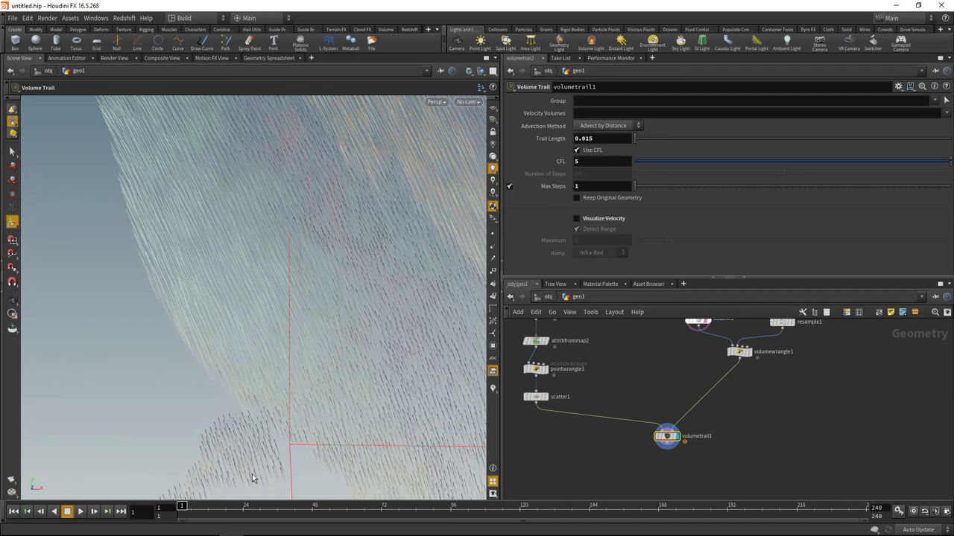
pyautogui.keyDown('alt'); pyautogui.moveTo(276, 464); pyautogui.dragTo(264, 401); pyautogui.keyUp('alt')
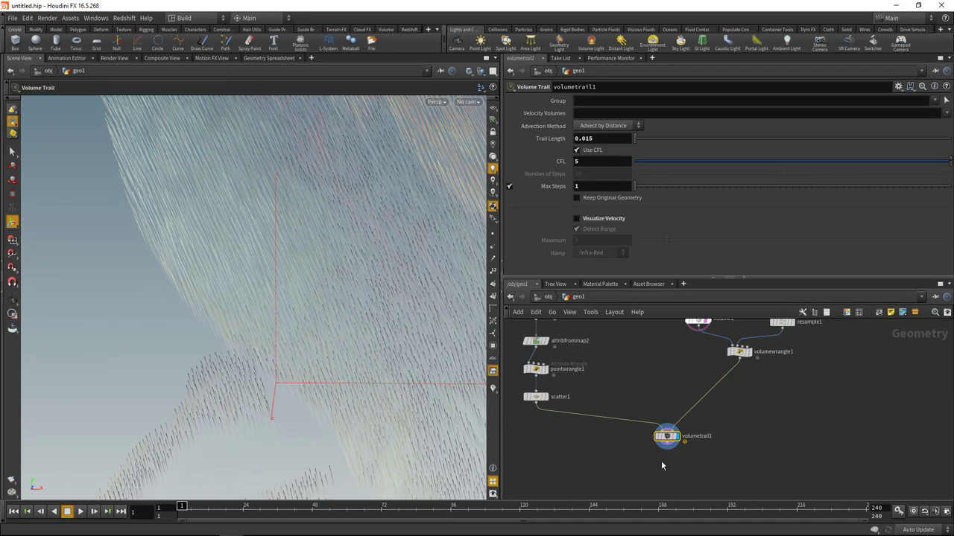
# Add a Color node beneath volumetrail1, wire it to the trail output and display it.
pyautogui.hotkey('ctrl', 'v')
pyautogui.press('Tab')
pyautogui.write('color')
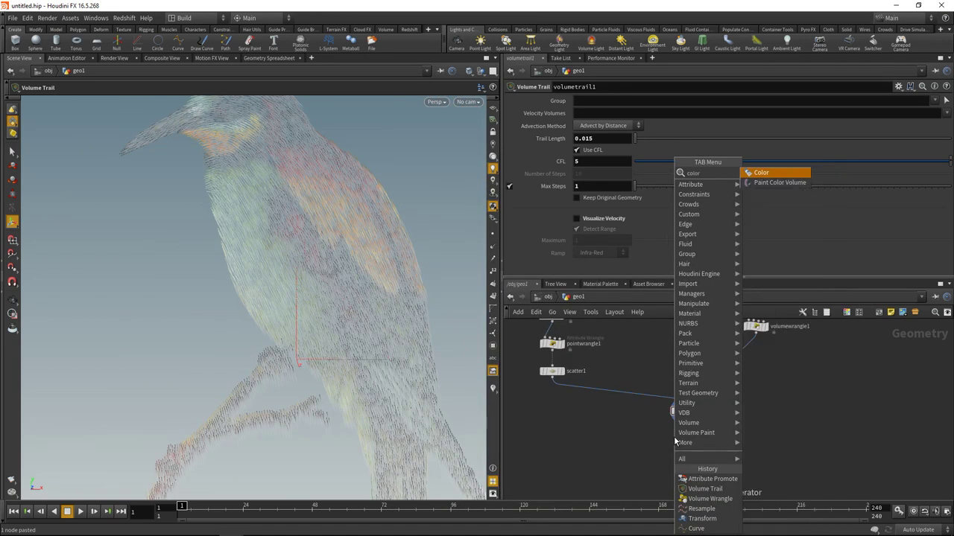
pyautogui.press('Return')
pyautogui.click(675, 438)
pyautogui.click(672, 429)
pyautogui.click(674, 432)
pyautogui.click(684, 437)
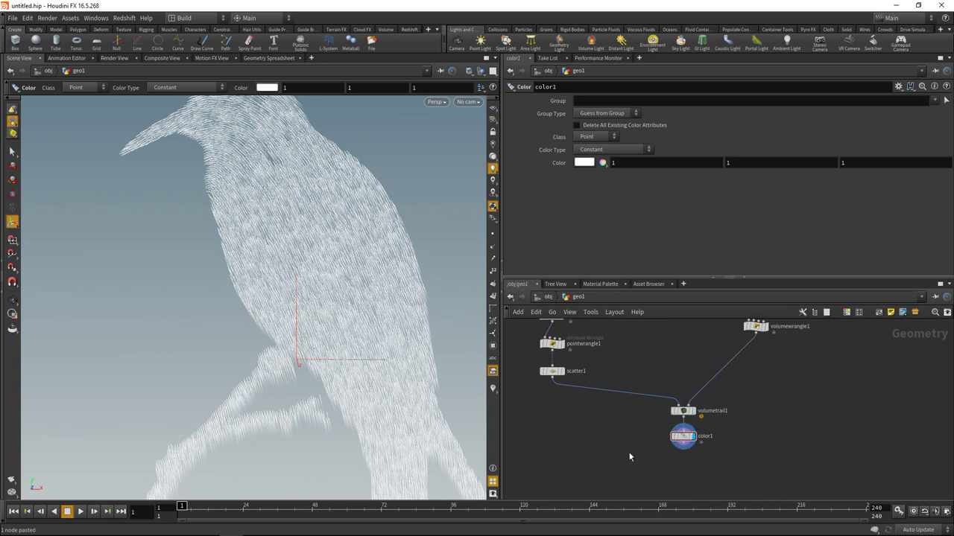
# Paste a copy of attribfrommap1 beneath color1, connect it to color1's output and display the copy.
pyautogui.press('Tab')
pyautogui.press('Escape')
pyautogui.scroll(-3, 588, 431)
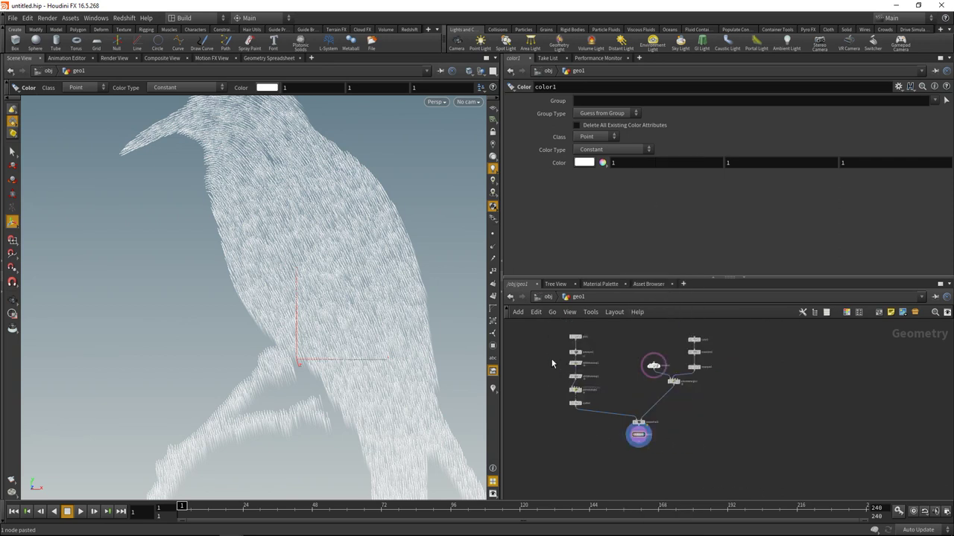
pyautogui.click(574, 363)
pyautogui.hotkey('ctrl', 'c')
pyautogui.scroll(3, 646, 458)
pyautogui.hotkey('ctrl', 'v')
pyautogui.click(637, 444)
pyautogui.click(632, 419)
pyautogui.click(631, 437)
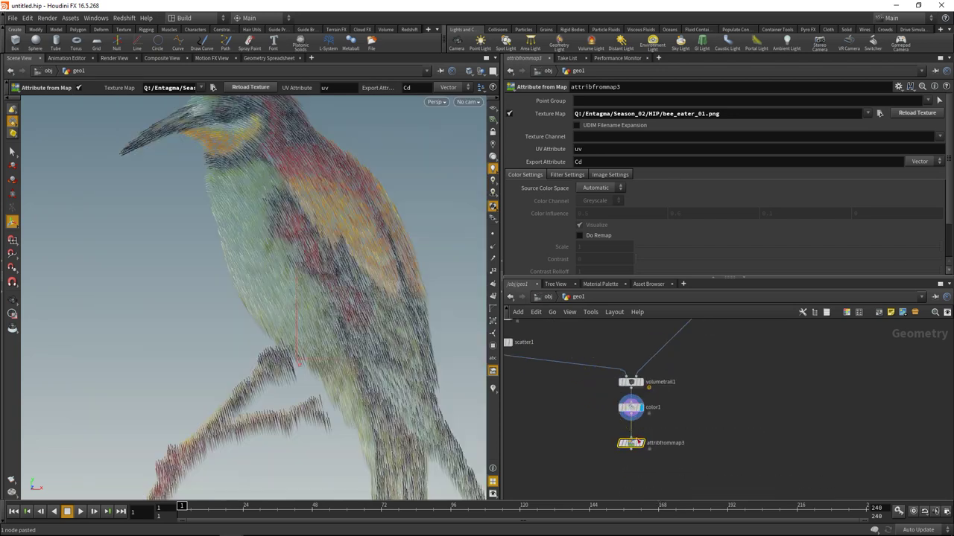
pyautogui.click(644, 446)
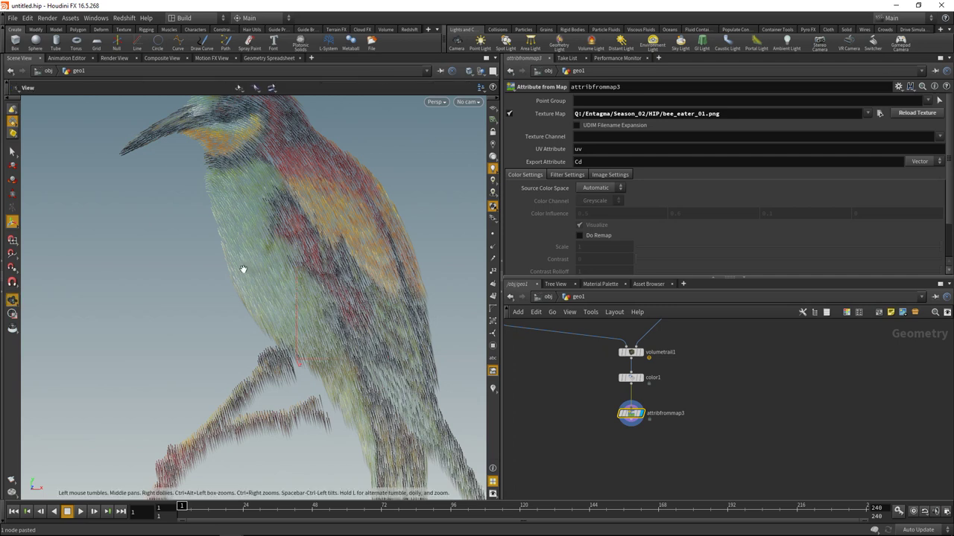
# Add an Attribute Promote node beneath attribfrommap3, connected to its output and displayed.
pyautogui.moveTo(243, 269); pyautogui.dragTo(304, 266, button='right')
pyautogui.press('Return')
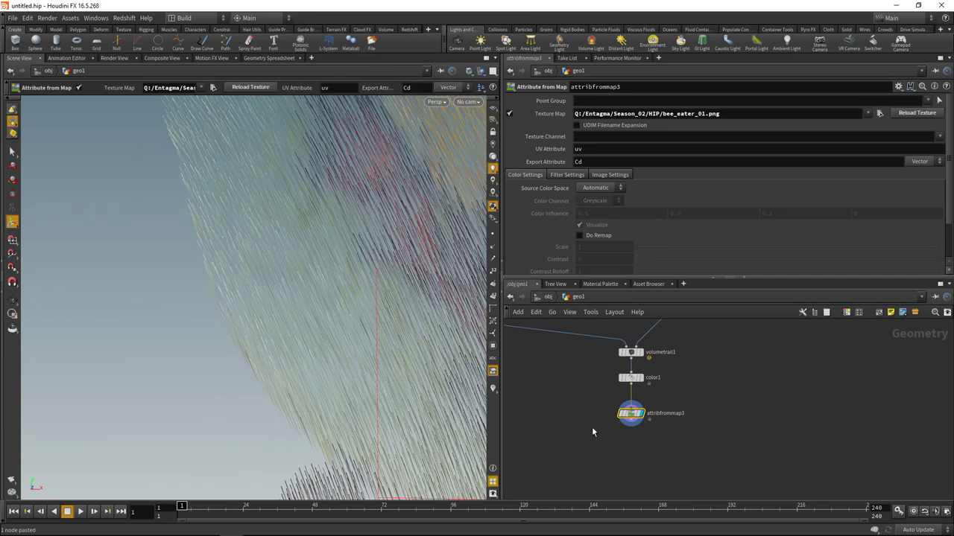
pyautogui.click(617, 450)
pyautogui.press('Tab')
pyautogui.write('at')
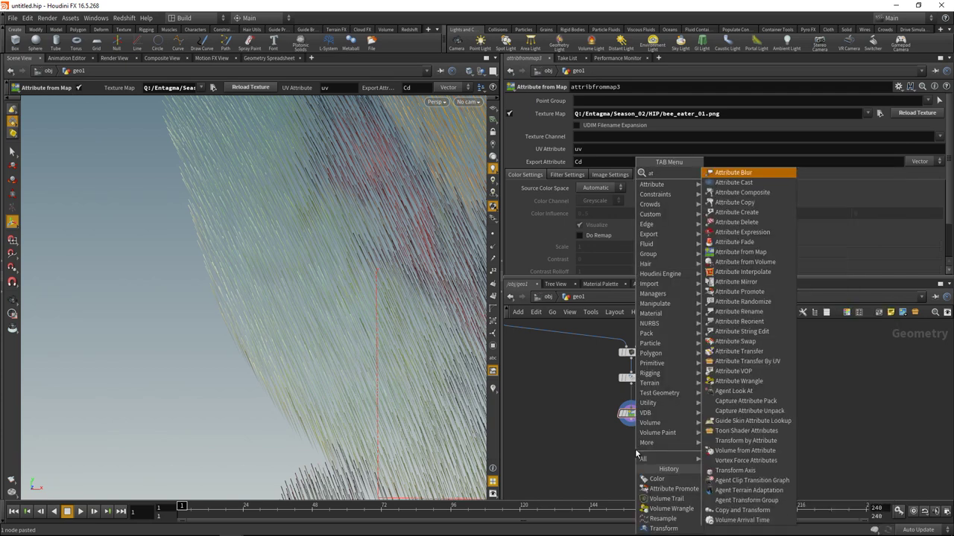
pyautogui.write('tribpro')
pyautogui.press('Return')
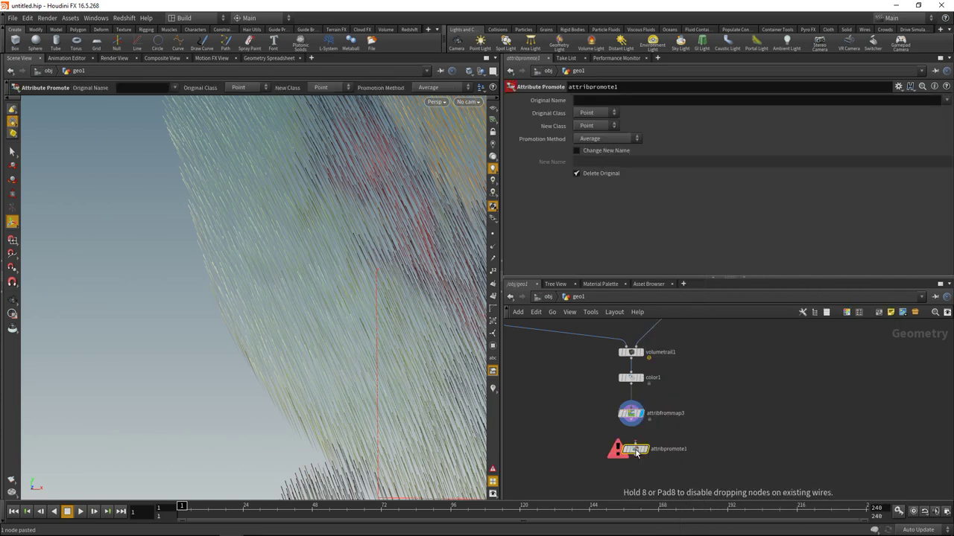
pyautogui.click(632, 452)
# Set the Attribute Promote node to promote Cd from Point to Primitive.
pyautogui.click(594, 101)
pyautogui.write('Cd')
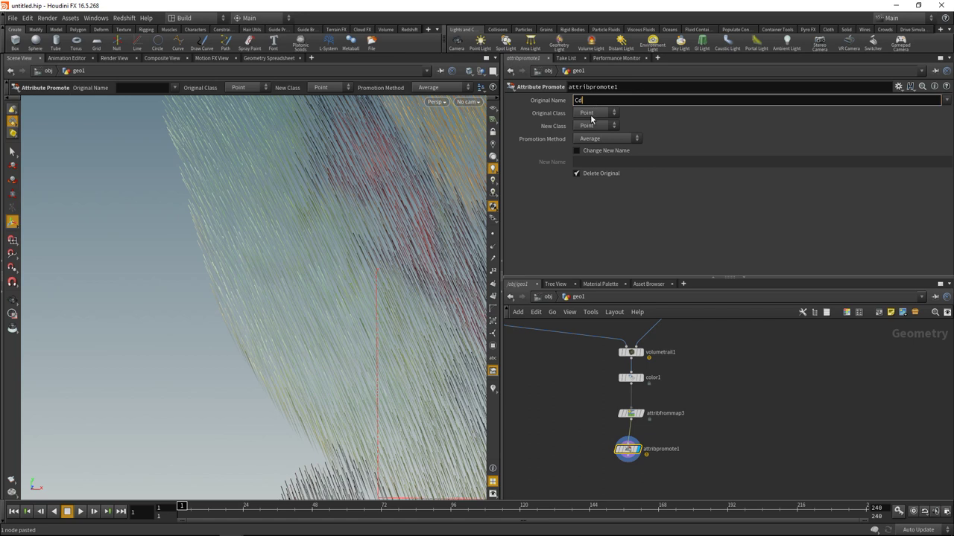
pyautogui.click(595, 127)
pyautogui.click(592, 147)
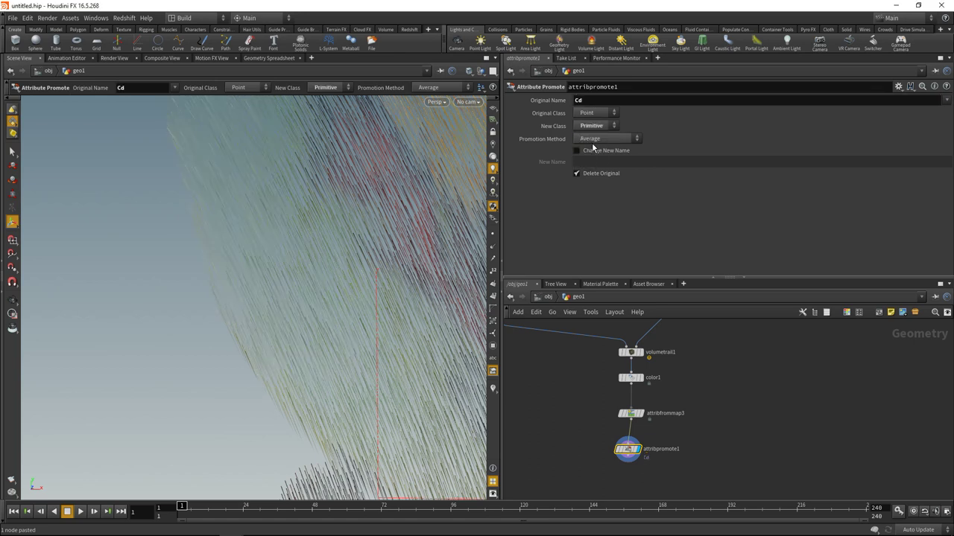
# Add a Cluster node beneath attribpromote1.
pyautogui.press('h')
pyautogui.scroll(3, 745, 405)
pyautogui.moveTo(729, 409); pyautogui.dragTo(728, 458, button='middle')
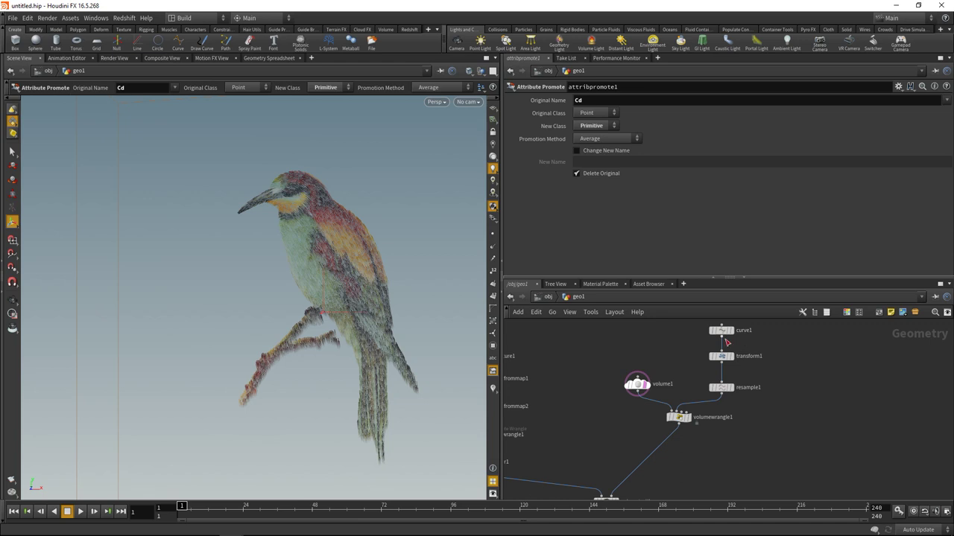
pyautogui.moveTo(720, 335)
pyautogui.moveTo(700, 473); pyautogui.dragTo(729, 307, button='middle')
pyautogui.scroll(5, 377, 256)
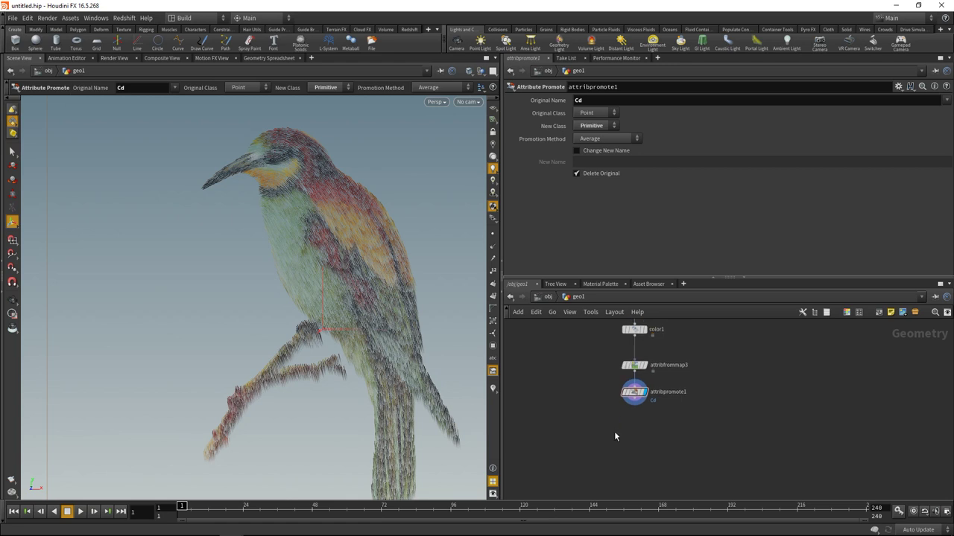
pyautogui.press('Tab')
pyautogui.write('clus')
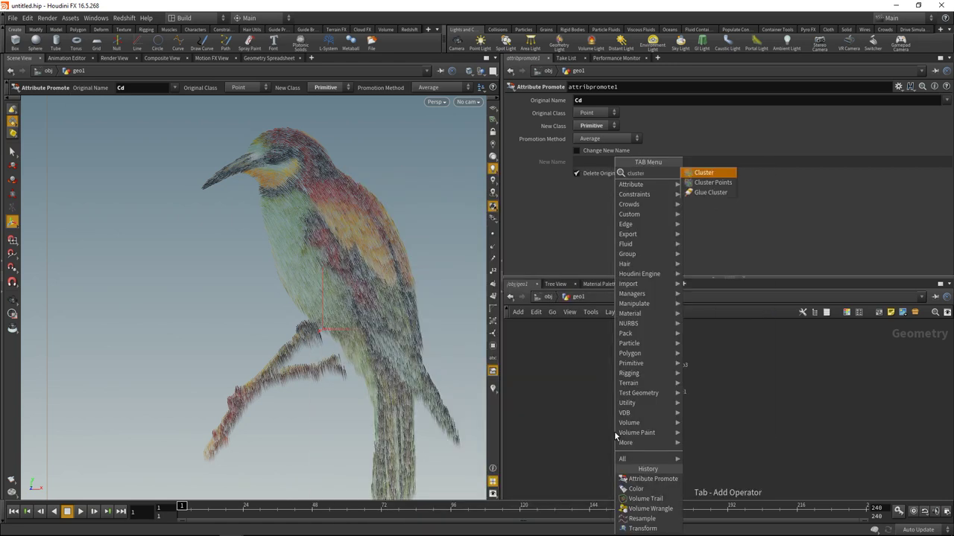
pyautogui.press('Return')
# Set cluster1 to 7 clusters, using Cd as its control attribute and a seed of 3.
pyautogui.doubleClick(588, 99)
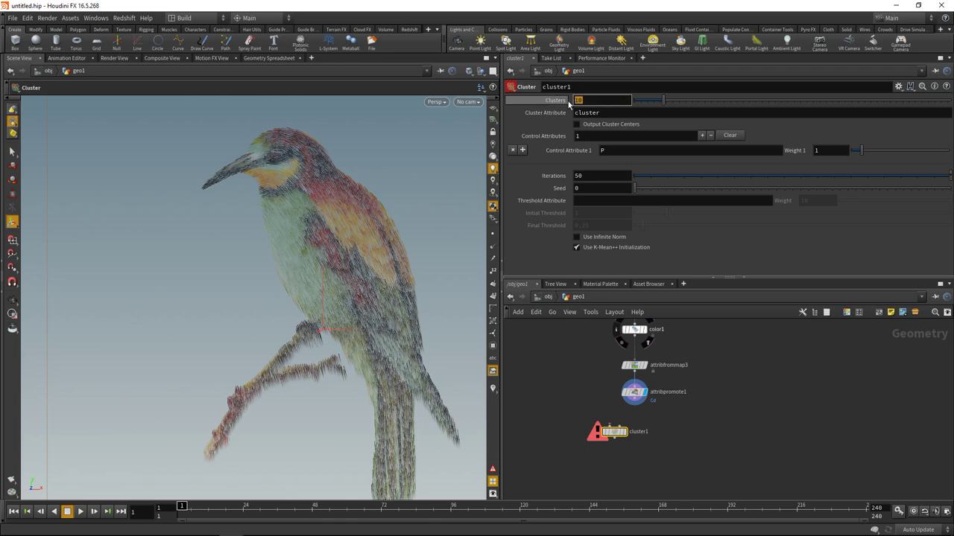
pyautogui.write('7')
pyautogui.press('Return')
pyautogui.doubleClick(605, 150)
pyautogui.write('Cd')
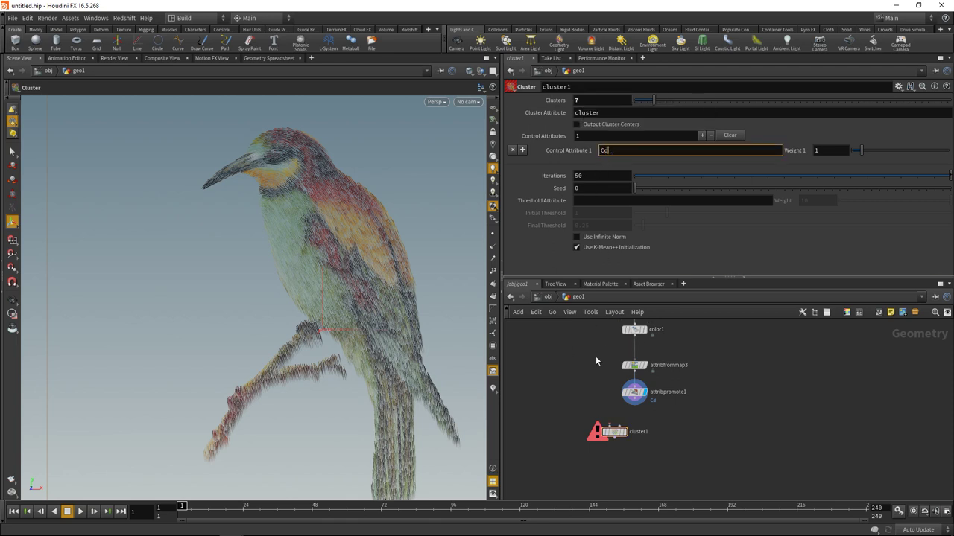
pyautogui.press('Return')
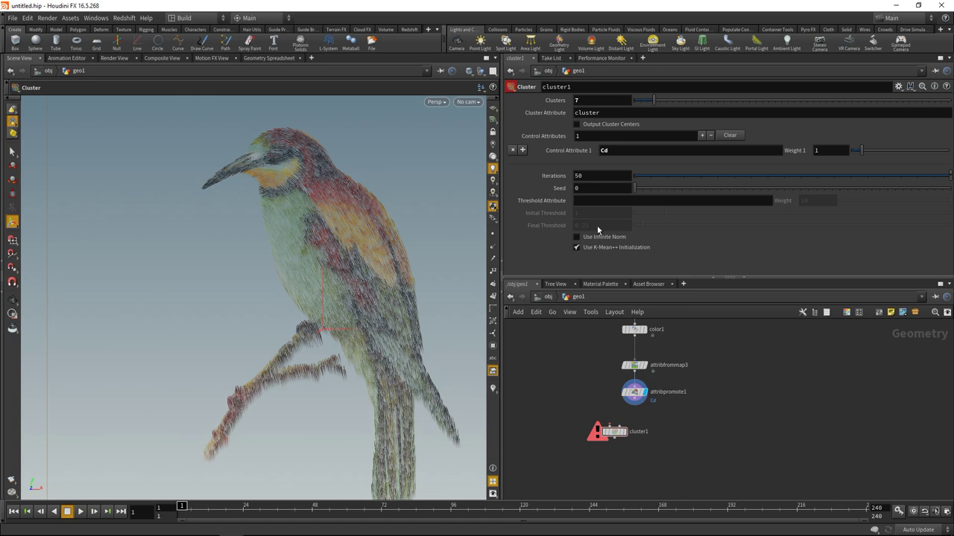
pyautogui.doubleClick(586, 190)
pyautogui.write('3')
pyautogui.press('Return')
# Connect attribpromote1 to cluster1's first input, display cluster1 and align it directly beneath attribpromote1.
pyautogui.click(634, 402)
pyautogui.click(613, 426)
pyautogui.click(624, 432)
pyautogui.moveTo(621, 435); pyautogui.dragTo(635, 454)
pyautogui.middleClick(635, 429)
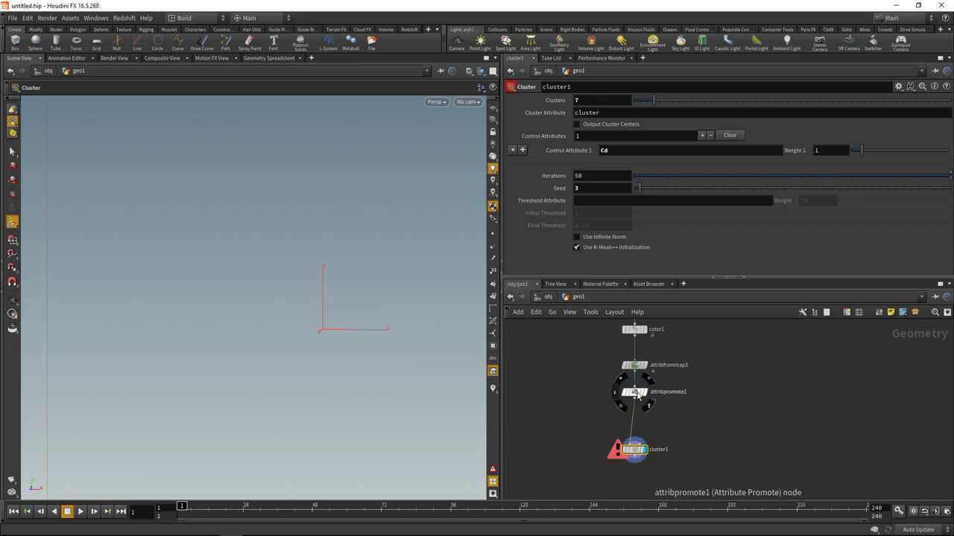
# Insert a second Attribute Promote node between attribpromote1 and cluster1.
pyautogui.press('Tab')
pyautogui.moveTo(693, 179)
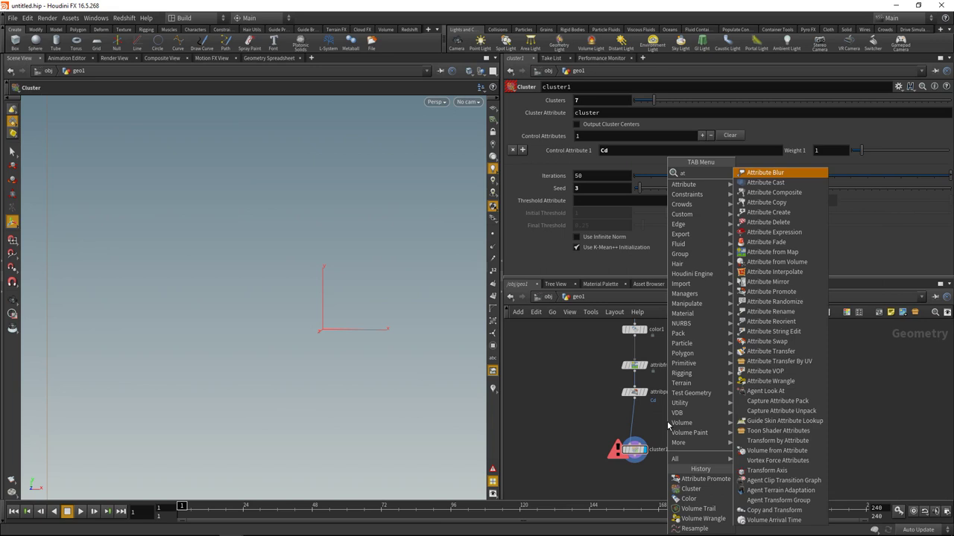
pyautogui.click(787, 351)
pyautogui.click(668, 425)
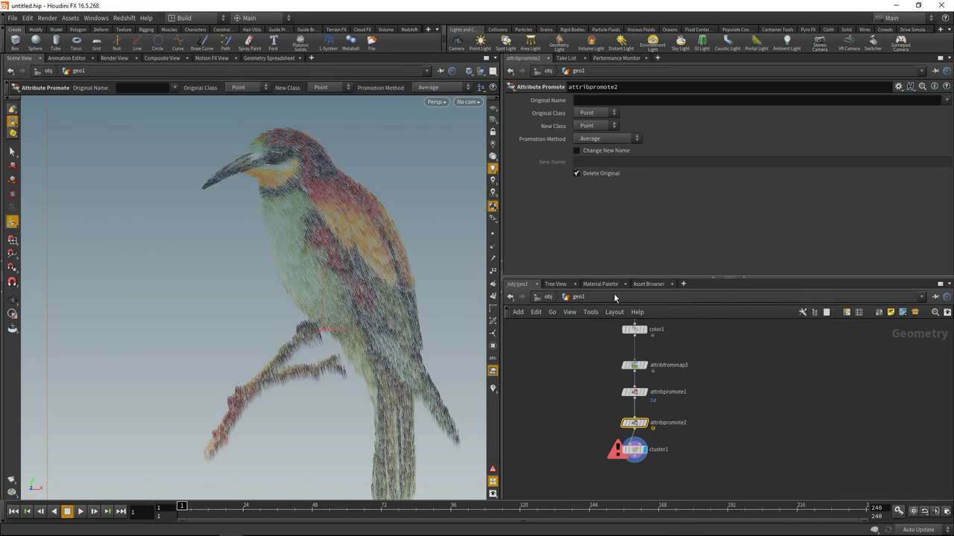
# Set the new Attribute Promote node to promote Cd from Primitive back to Point.
pyautogui.click(592, 113)
pyautogui.click(589, 132)
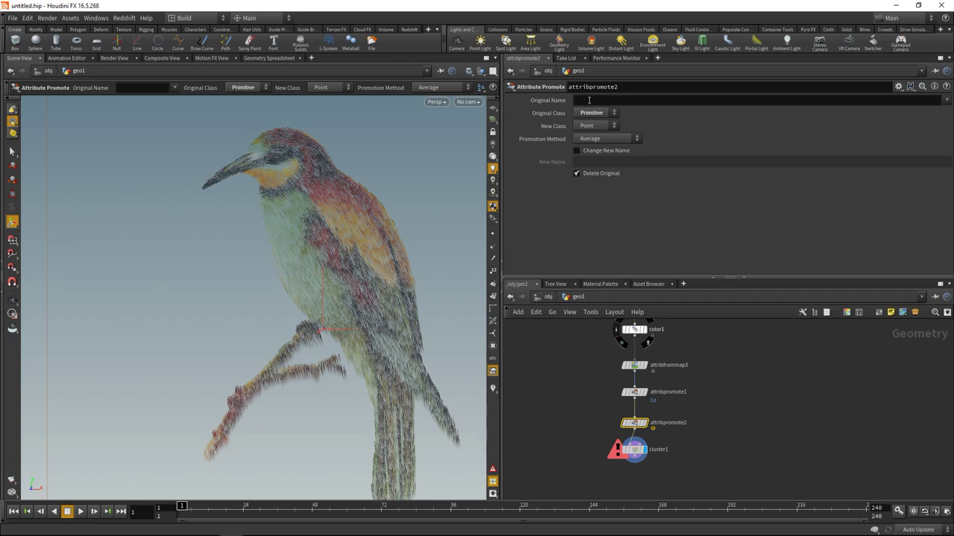
pyautogui.click(588, 100)
pyautogui.write('Cd')
pyautogui.press('Return')
# Inspect cluster1's point attributes in the geometry spreadsheet, sorting the cluster column in both directions.
pyautogui.click(635, 450)
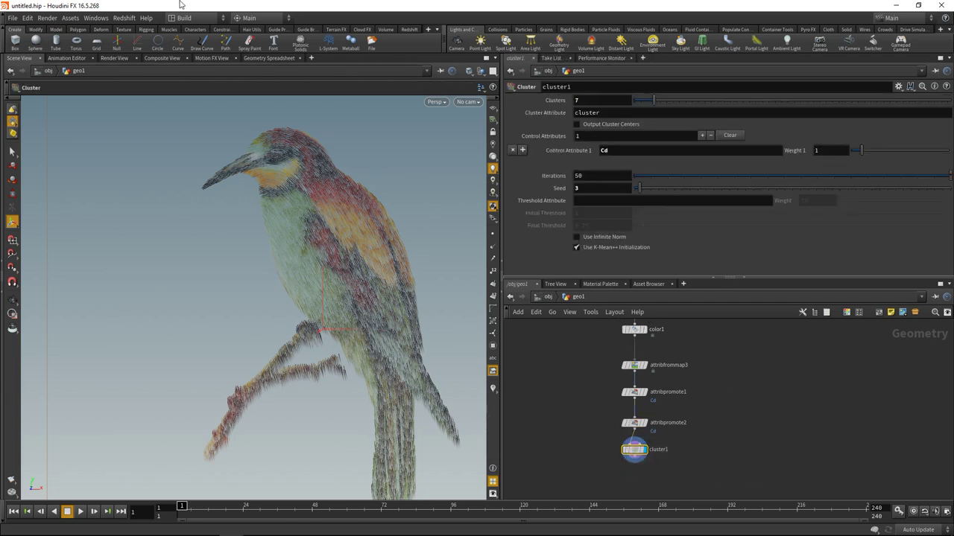
pyautogui.click(249, 58)
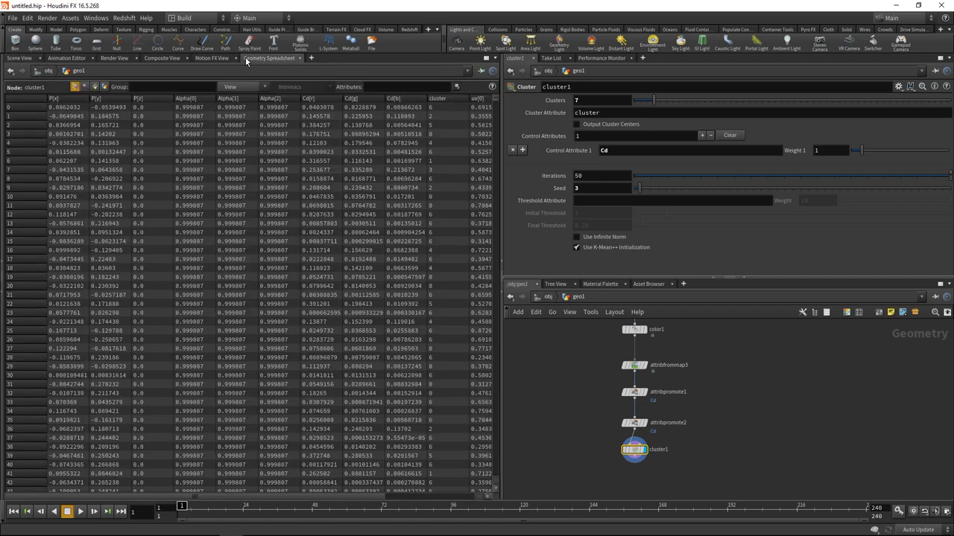
pyautogui.click(444, 102)
pyautogui.click(444, 101)
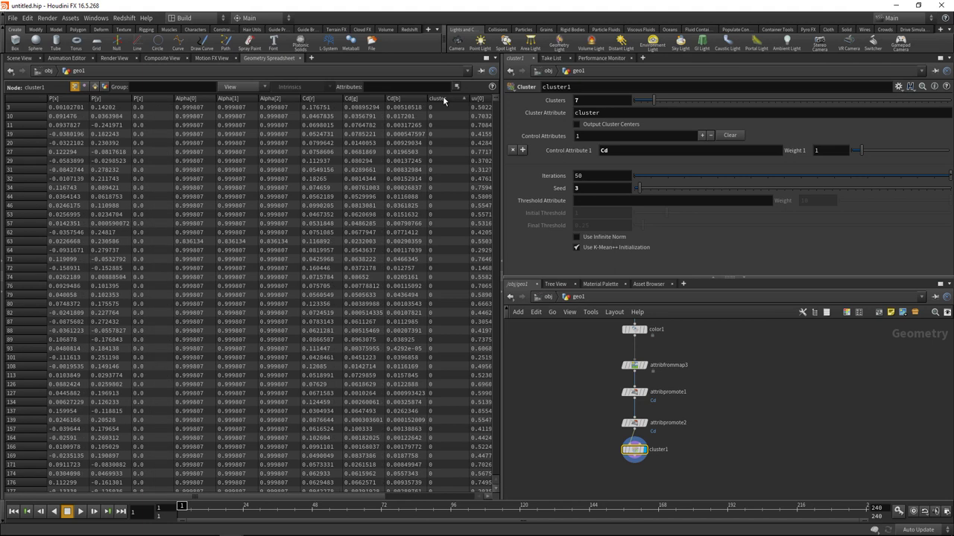
pyautogui.click(444, 101)
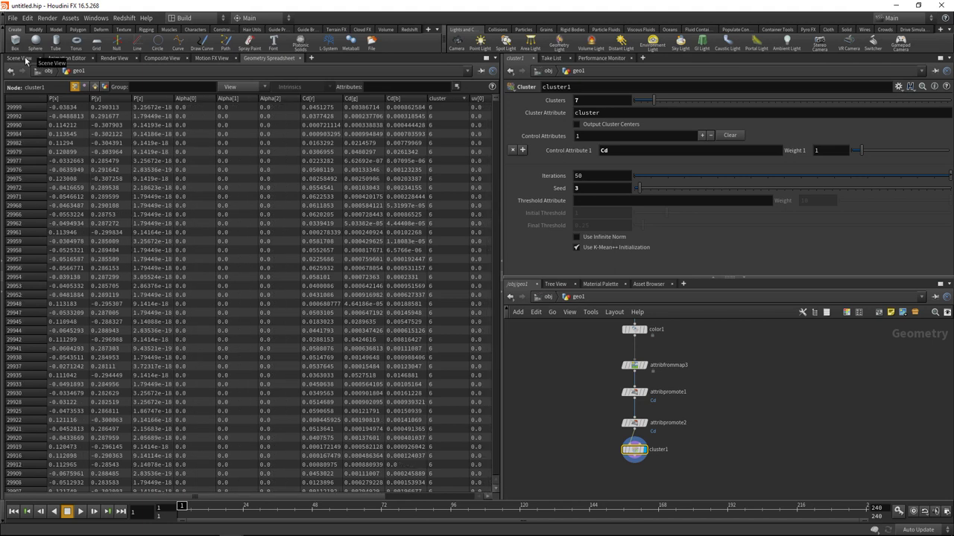
pyautogui.click(21, 58)
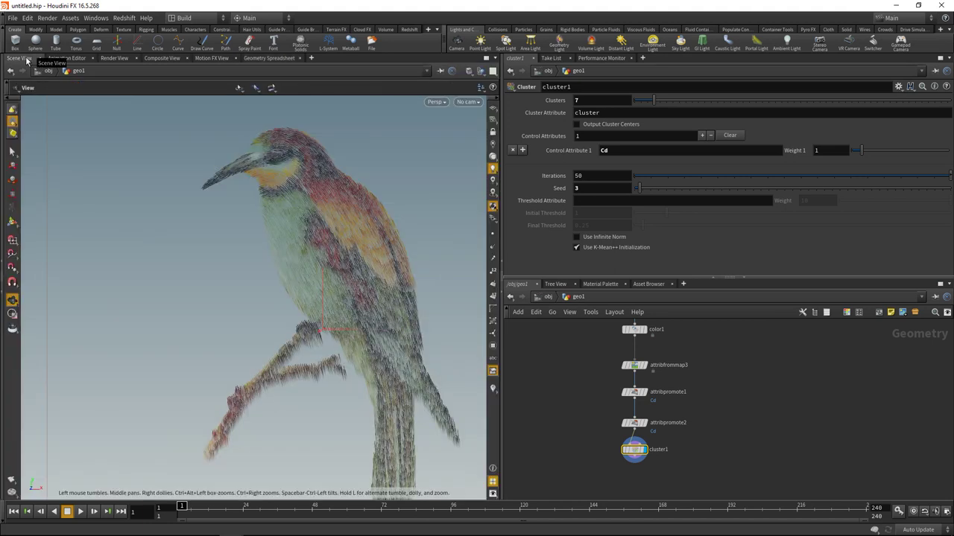
# Duplicate cluster1 alongside itself under attribpromote2, enable Output Cluster Centers on the copy, and view its point values in the spreadsheet.
pyautogui.moveTo(671, 472); pyautogui.dragTo(611, 445)
pyautogui.hotkey('ctrl', 'c')
pyautogui.hotkey('ctrl', 'v')
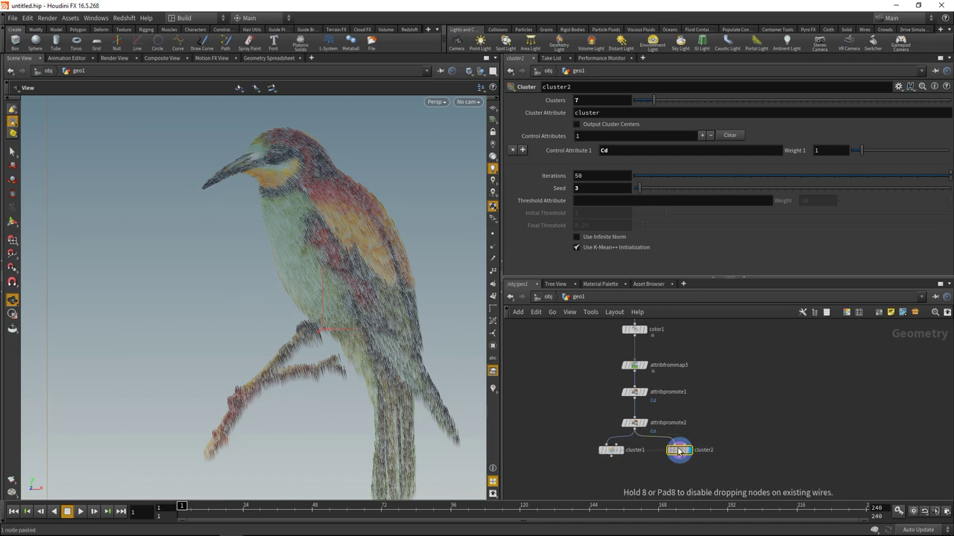
pyautogui.click(678, 451)
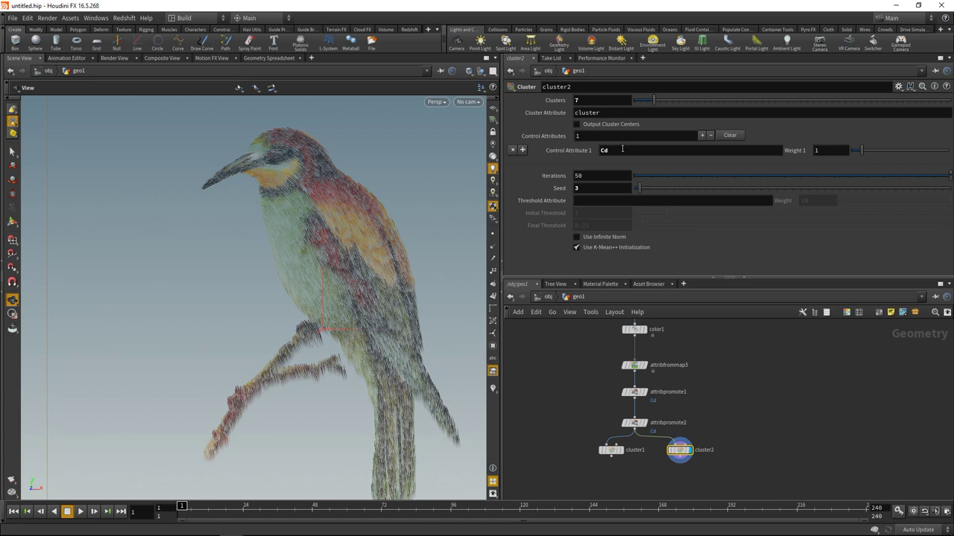
pyautogui.click(605, 125)
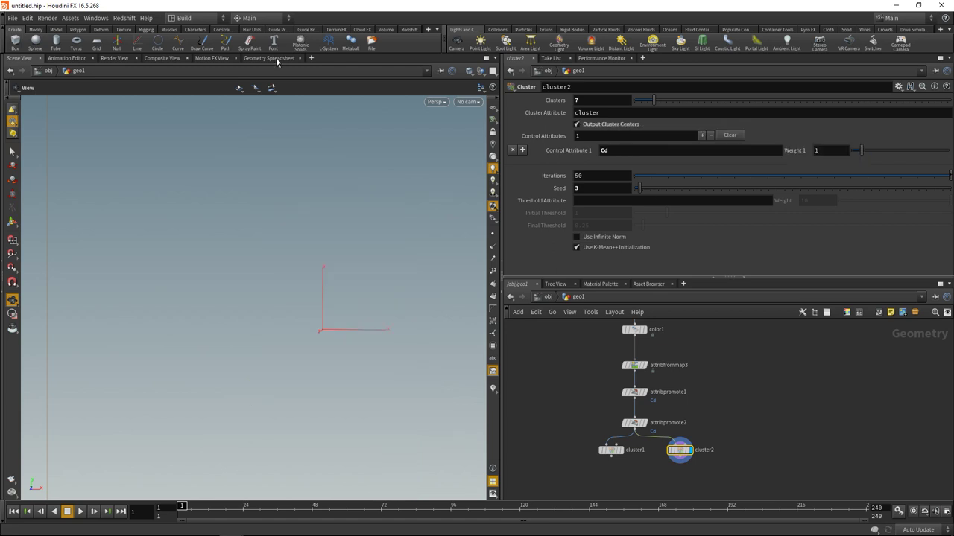
pyautogui.click(270, 58)
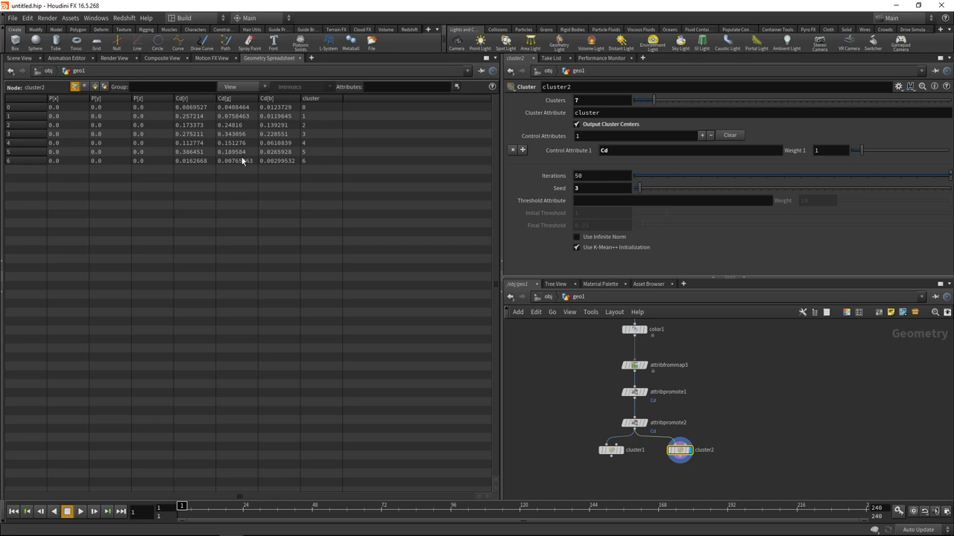
# Add a Point Wrangle below the clusters, connecting cluster1 to its first input and cluster2 to its second.
pyautogui.moveTo(638, 496); pyautogui.dragTo(637, 462, button='middle')
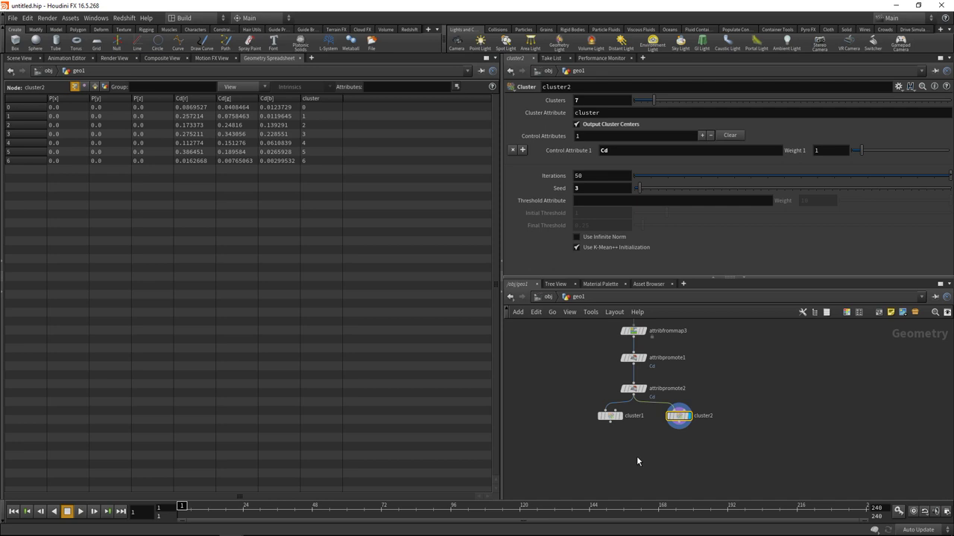
pyautogui.press('Tab')
pyautogui.write('wrangle')
pyautogui.press('Return')
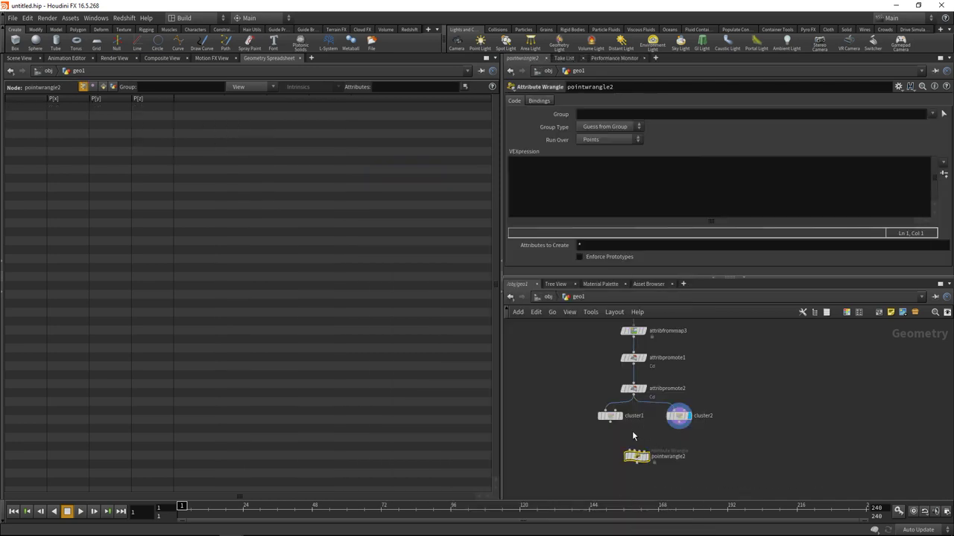
pyautogui.click(609, 422)
pyautogui.click(636, 450)
pyautogui.click(680, 430)
pyautogui.click(639, 451)
# Write the wrangle's VEX code: vector col = point(1, "Cd", i@cluster); followed on a new line by v@Cd = col;.
pyautogui.click(12, 70)
pyautogui.click(549, 170)
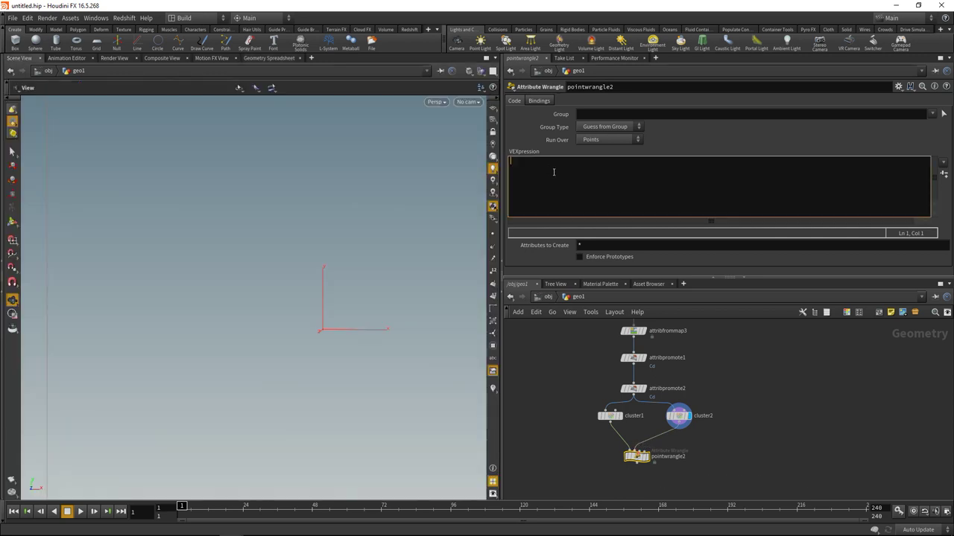
pyautogui.write('vector col = point();')
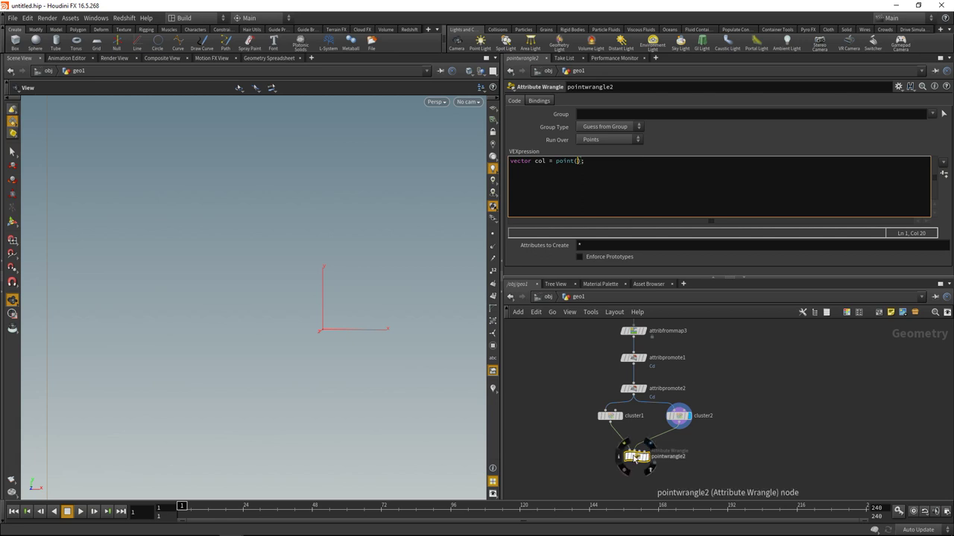
pyautogui.write('1, "Cd", ')
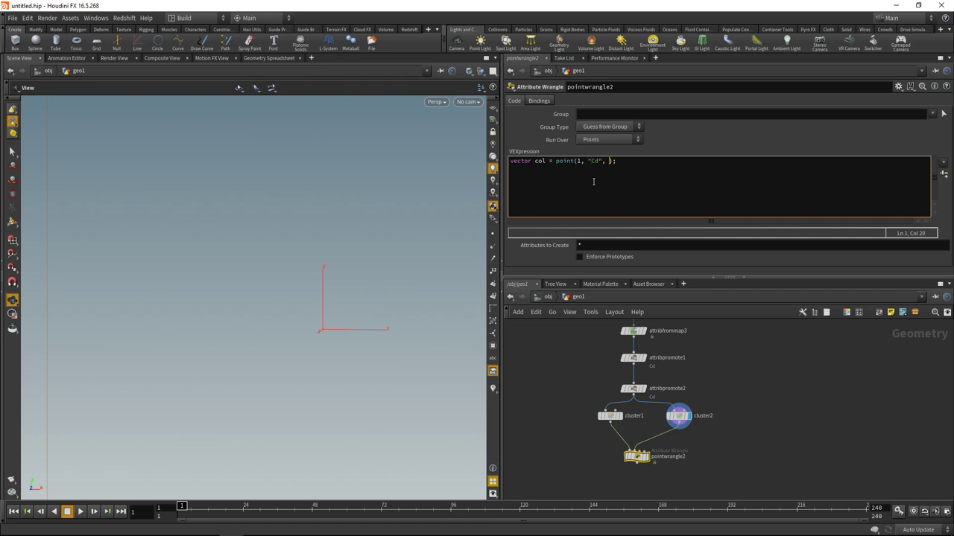
pyautogui.write('i@cluste')
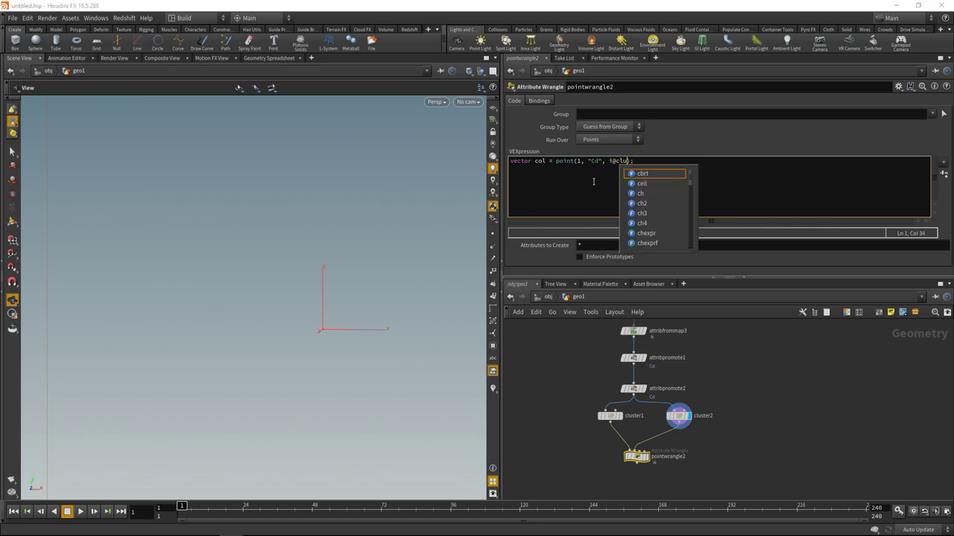
pyautogui.write('r')
pyautogui.press('End')
pyautogui.press('Return')
pyautogui.write('v@Cd = col;')
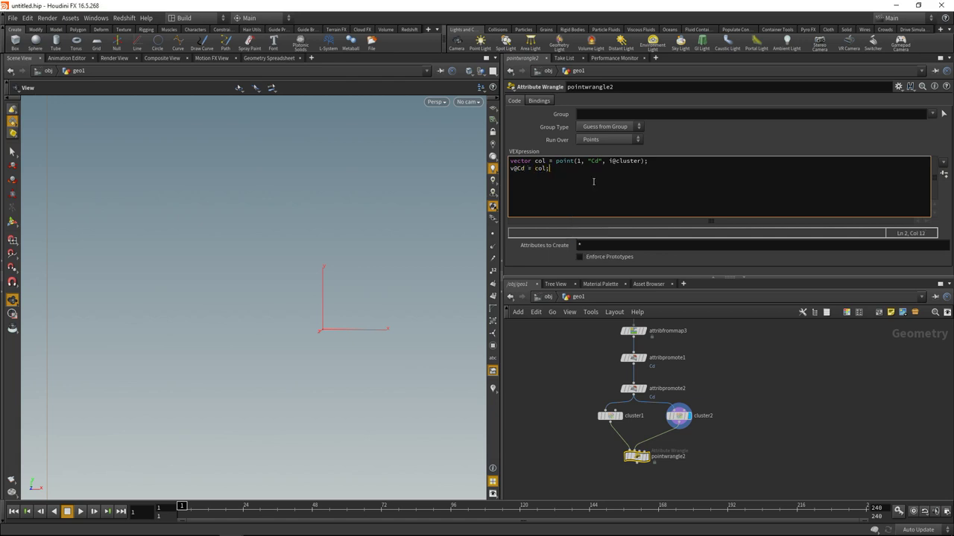
# Display pointwrangle2 and inspect the clustered stroke colours on the bird up close.
pyautogui.click(646, 456)
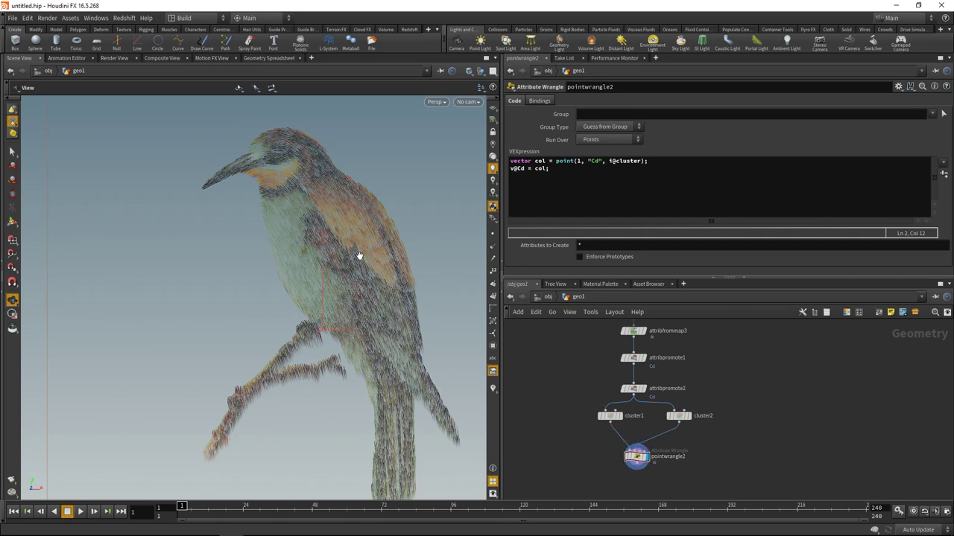
pyautogui.scroll(5, 358, 255)
pyautogui.scroll(-3, 410, 238)
pyautogui.scroll(3, 383, 255)
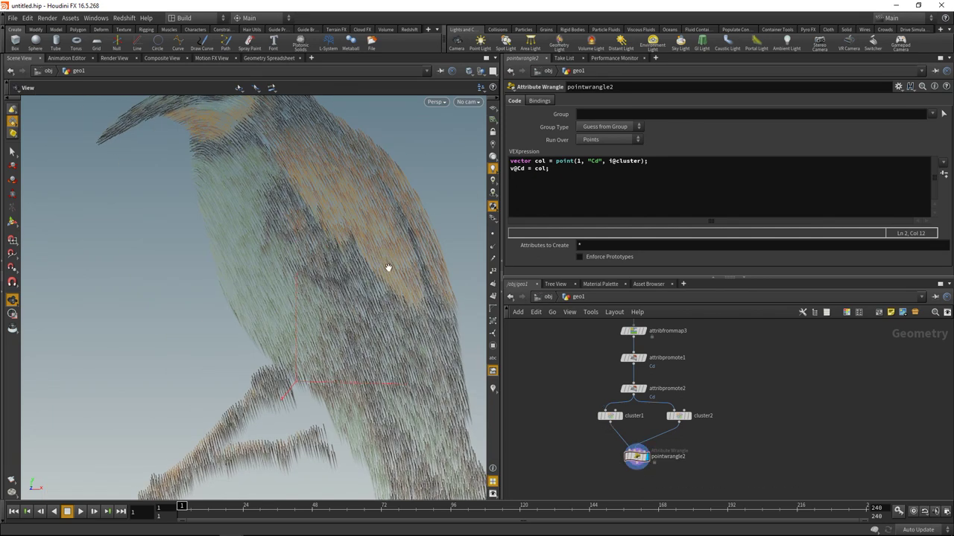
# Link cluster2's Seed to cluster1's Seed by copying the parameter and pasting it as a relative reference.
pyautogui.click(608, 417)
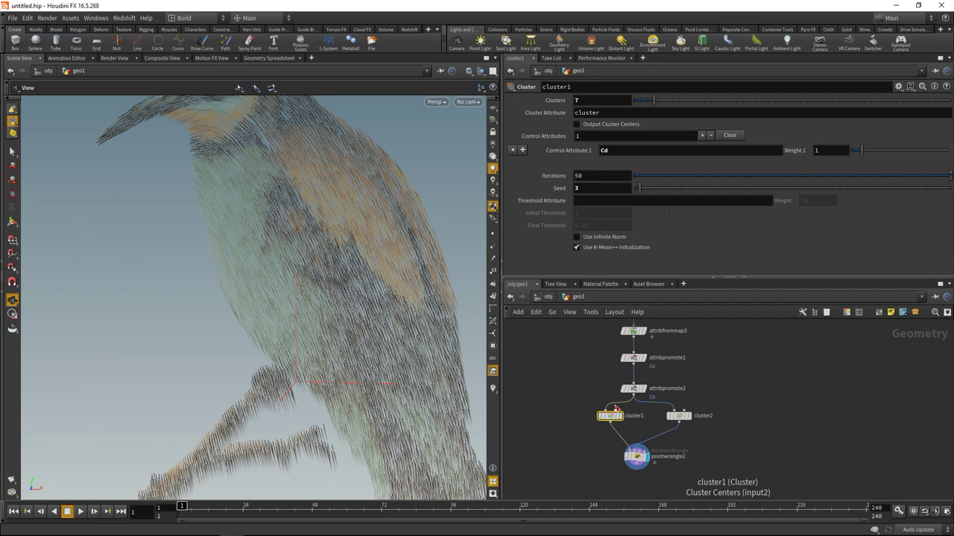
pyautogui.click(678, 415)
pyautogui.moveTo(580, 432); pyautogui.dragTo(608, 412)
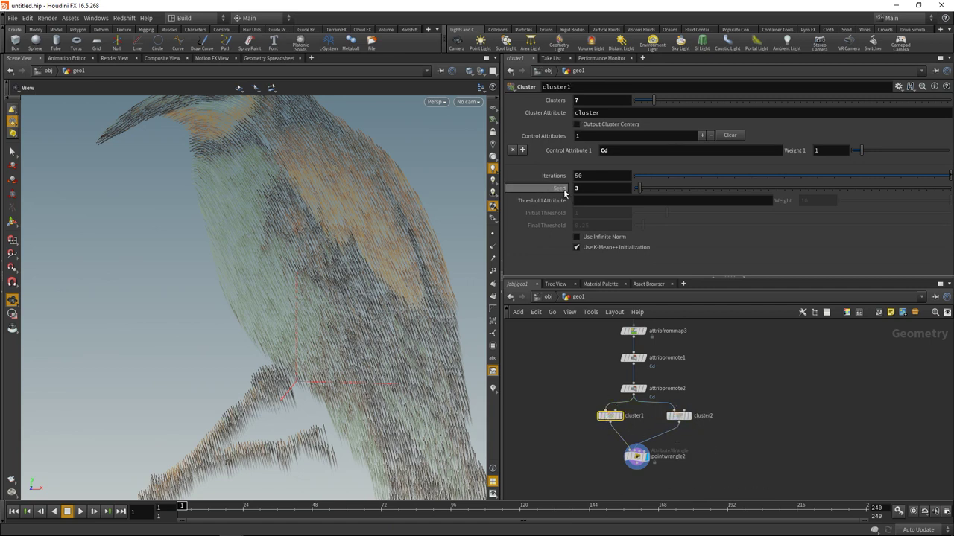
pyautogui.rightClick(567, 188)
pyautogui.click(600, 246)
pyautogui.click(678, 416)
pyautogui.rightClick(566, 188)
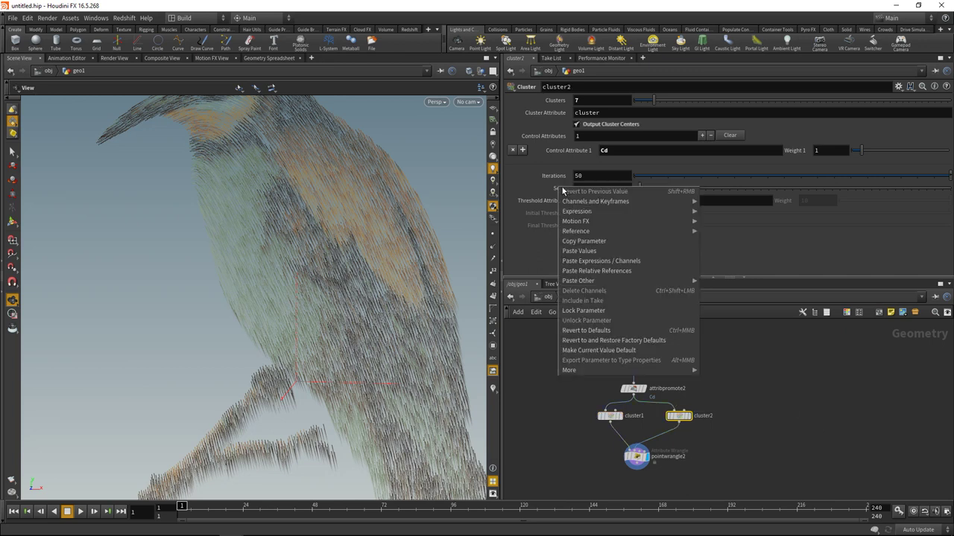
pyautogui.click(596, 271)
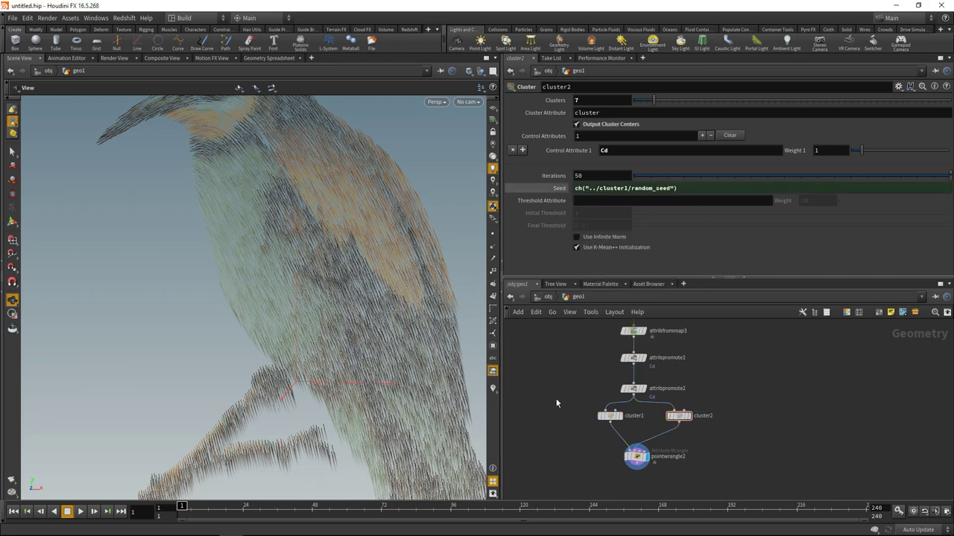
# Try other seed values, starting with 4, and a different number of clusters on cluster1.
pyautogui.click(610, 416)
pyautogui.click(589, 188)
pyautogui.write('4')
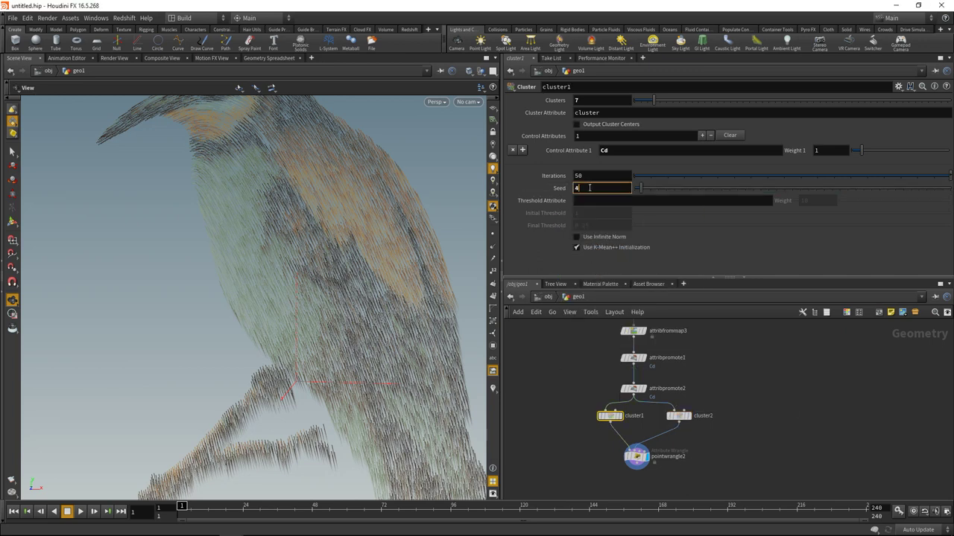
pyautogui.scroll(2, 589, 188)
pyautogui.scroll(6, 588, 188)
pyautogui.scroll(12, 588, 187)
pyautogui.scroll(-20, 588, 188)
pyautogui.scroll(-1, 593, 99)
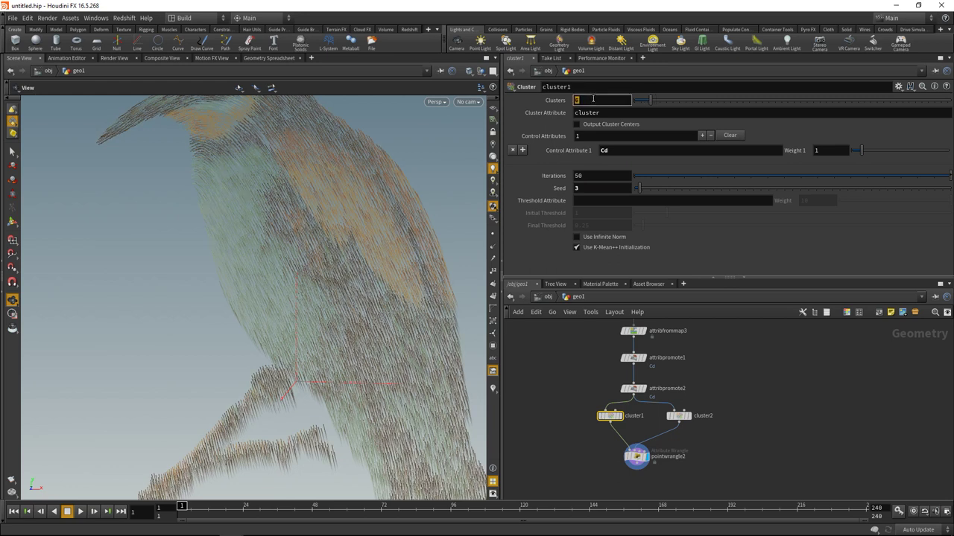
pyautogui.scroll(2, 593, 99)
# Turn on point display in the viewport and frame the strokes closely enough to see their individual points.
pyautogui.scroll(-8, 253, 298)
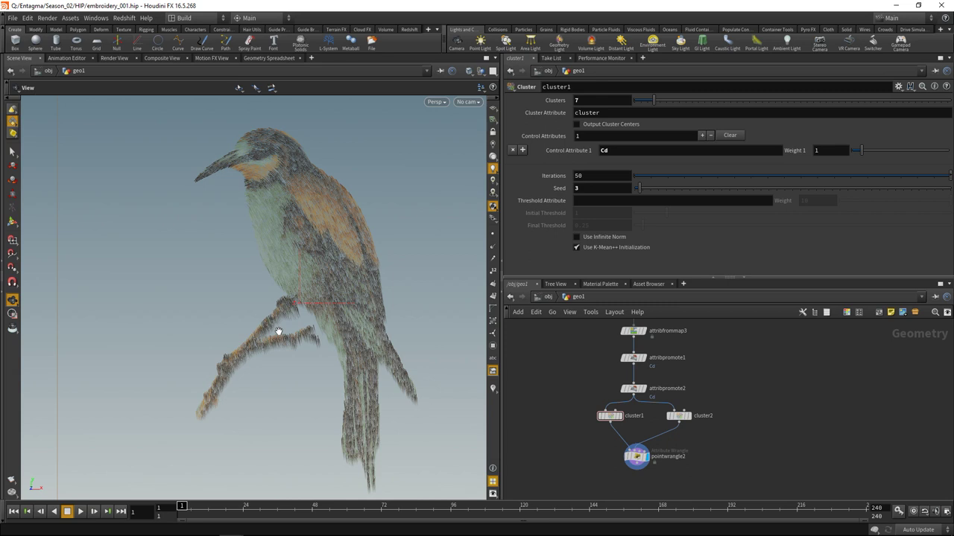
pyautogui.moveTo(291, 336); pyautogui.dragTo(228, 348)
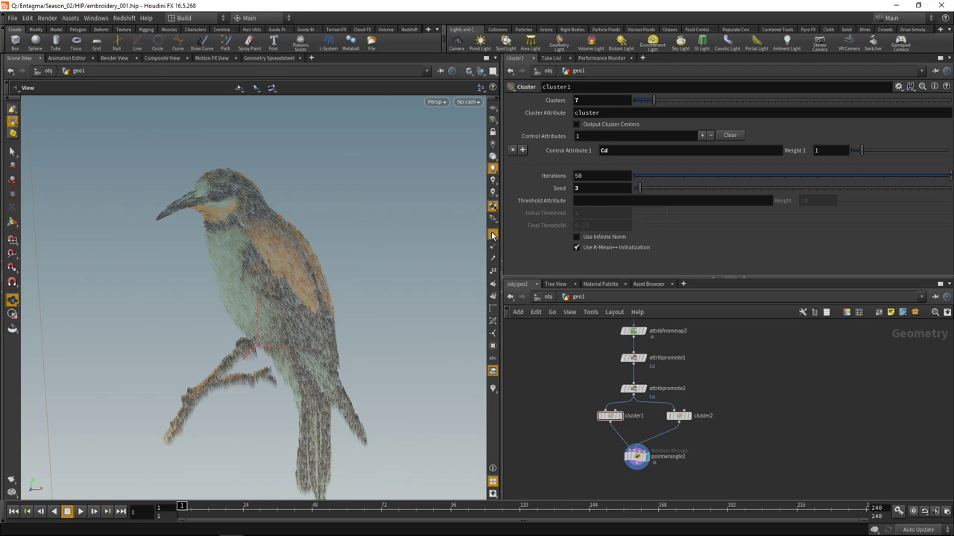
pyautogui.moveTo(302, 307); pyautogui.dragTo(394, 275, button='right')
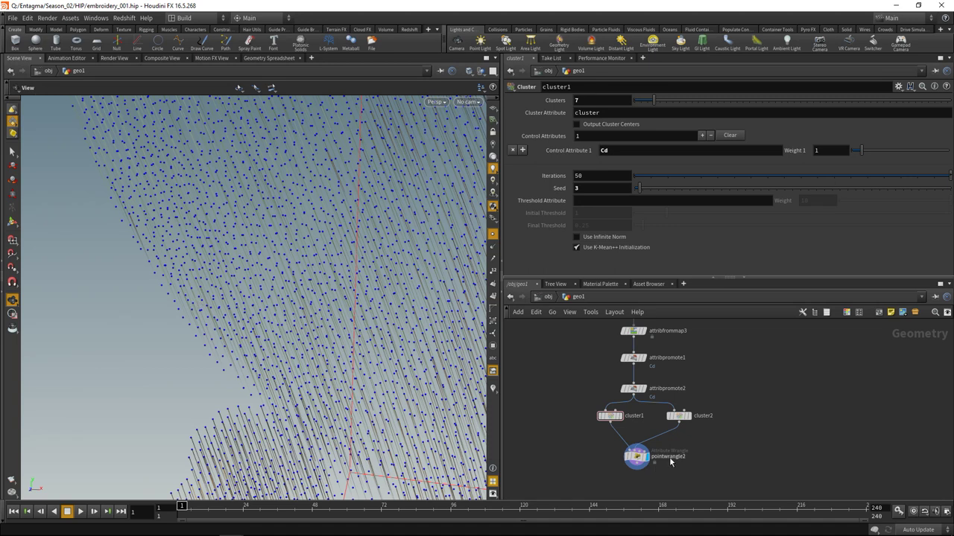
# Add a Resample node connected beneath pointwrangle2.
pyautogui.moveTo(676, 458); pyautogui.dragTo(687, 409, button='middle')
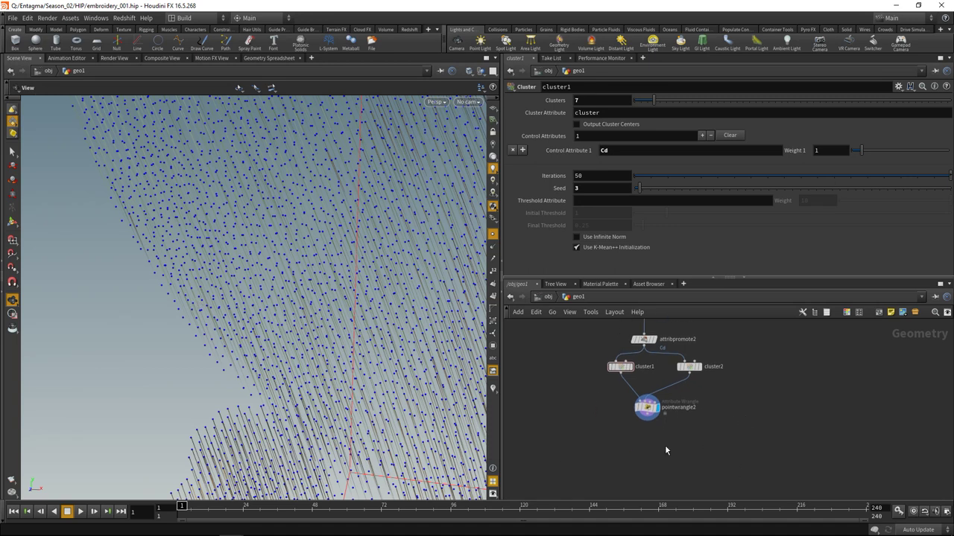
pyautogui.press('Tab')
pyautogui.write('resam')
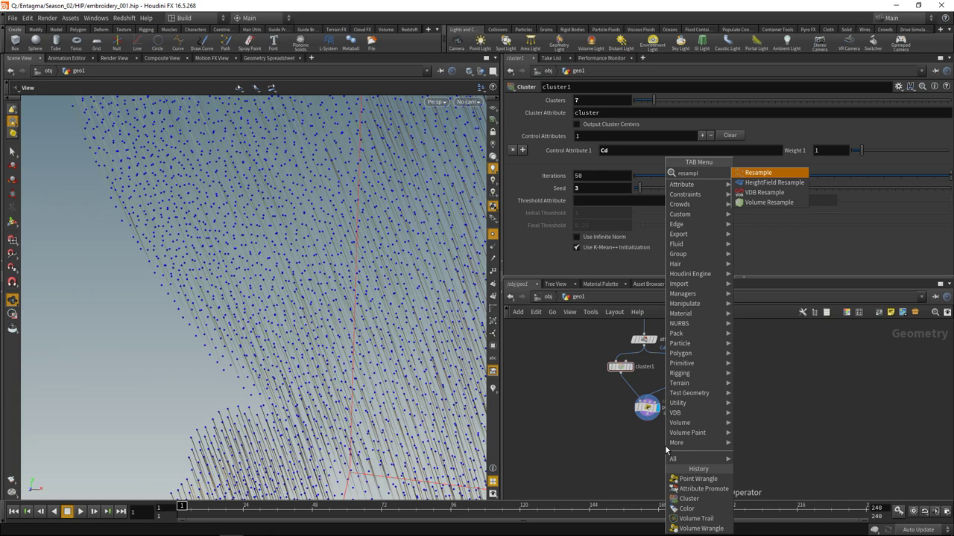
pyautogui.press('Return')
pyautogui.click(656, 444)
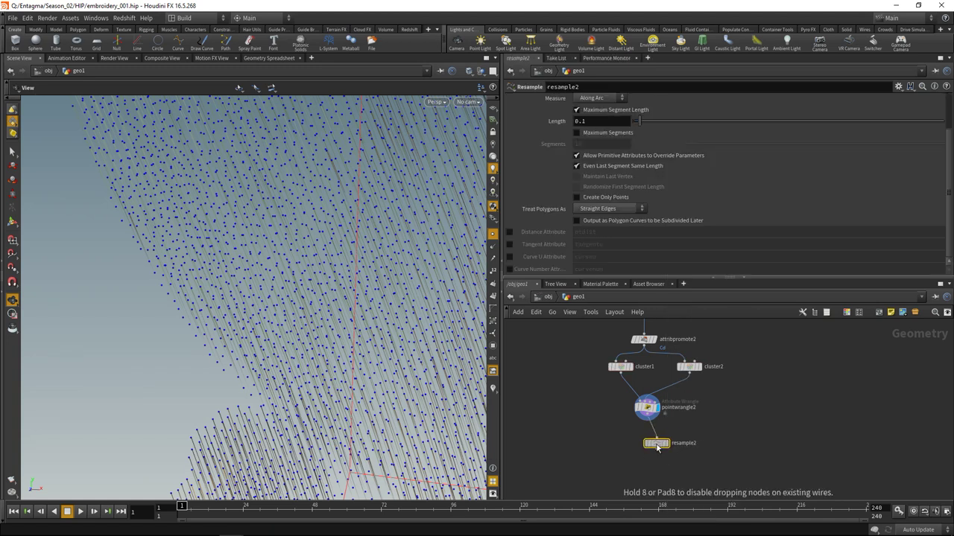
# Set resample2 to use Maximum Segments of 12 instead of Maximum Segment Length, and display the node.
pyautogui.click(575, 132)
pyautogui.click(581, 143)
pyautogui.write('12')
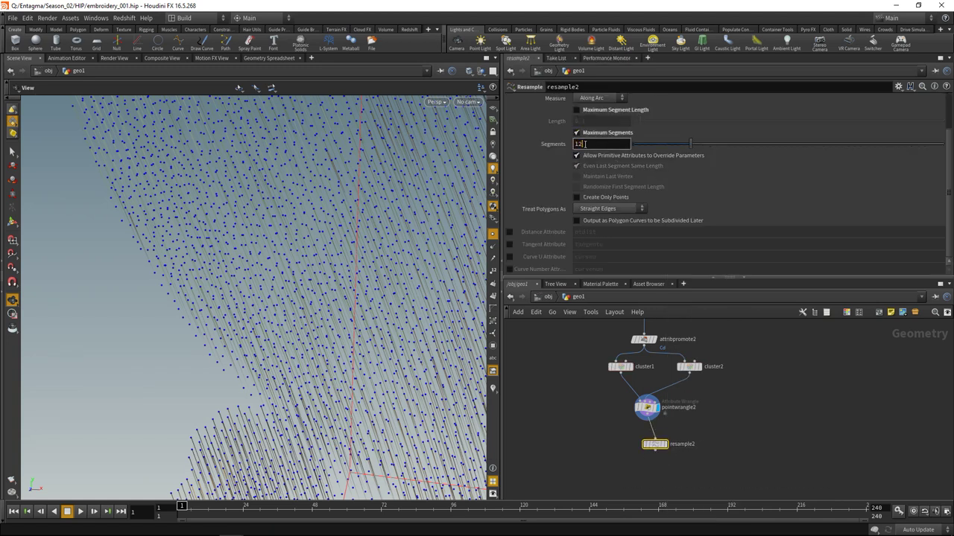
pyautogui.press('Return')
pyautogui.moveTo(665, 449)
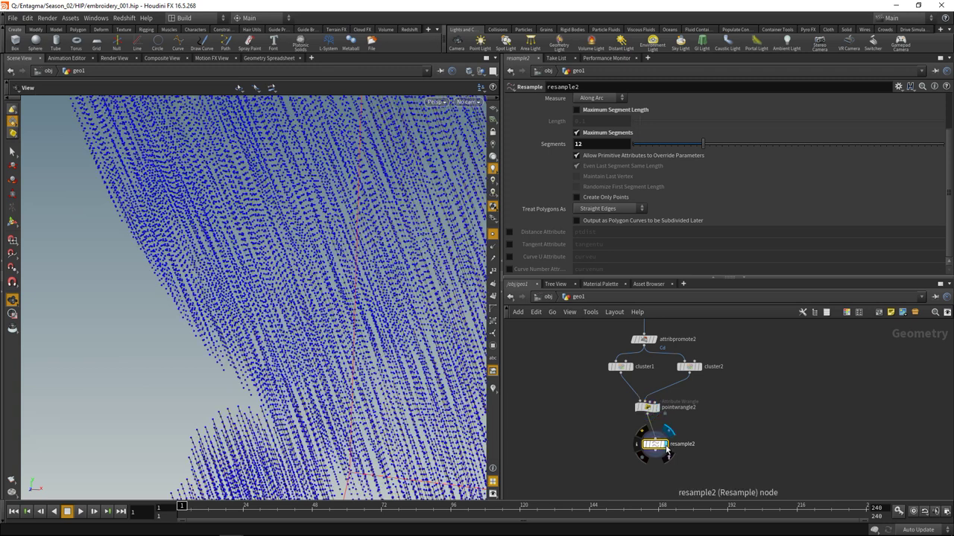
# Line up resample2 directly beneath pointwrangle2 and save the scene file.
pyautogui.moveTo(660, 450); pyautogui.dragTo(652, 438)
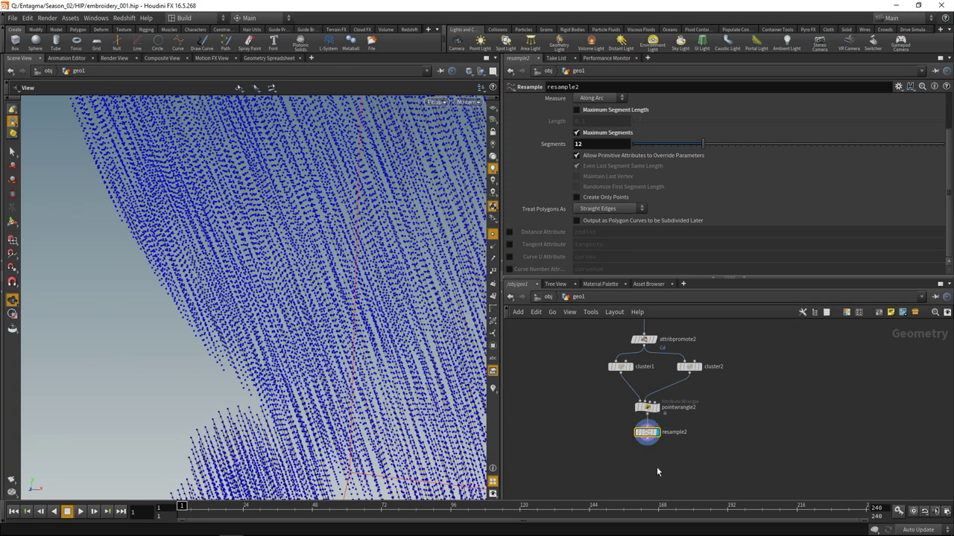
pyautogui.scroll(-3, 330, 266)
pyautogui.moveTo(330, 266); pyautogui.dragTo(328, 303)
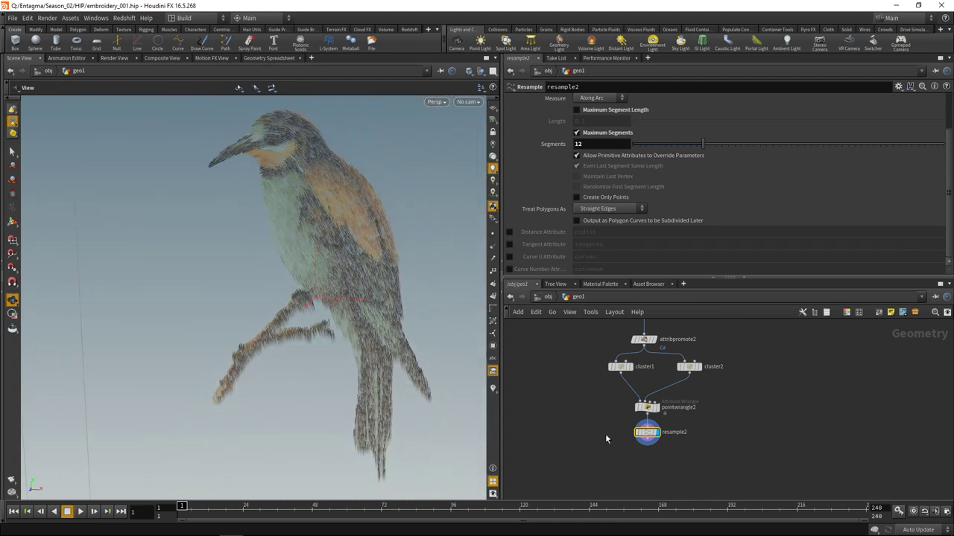
pyautogui.hotkey('ctrl', 's')
# Add a Primitive Wrangle node connected beneath resample2.
pyautogui.press('Tab')
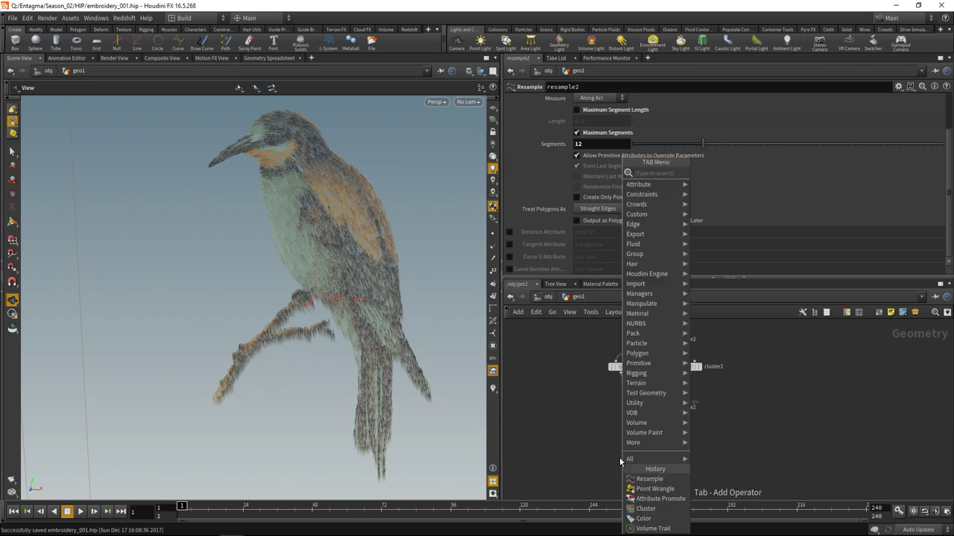
pyautogui.write('prim')
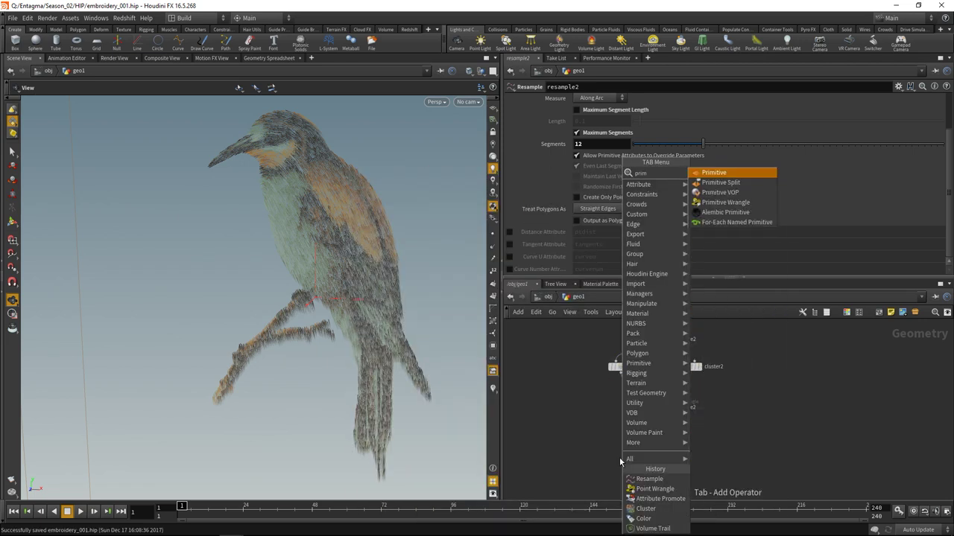
pyautogui.press('Down')
pyautogui.press('Down')
pyautogui.press('Down')
pyautogui.press('Return')
pyautogui.click(619, 458)
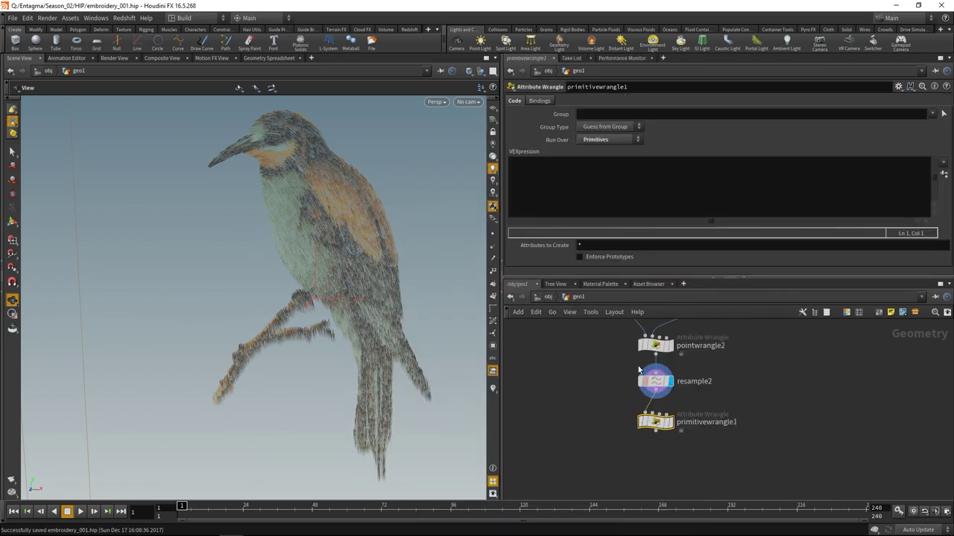
pyautogui.click(539, 192)
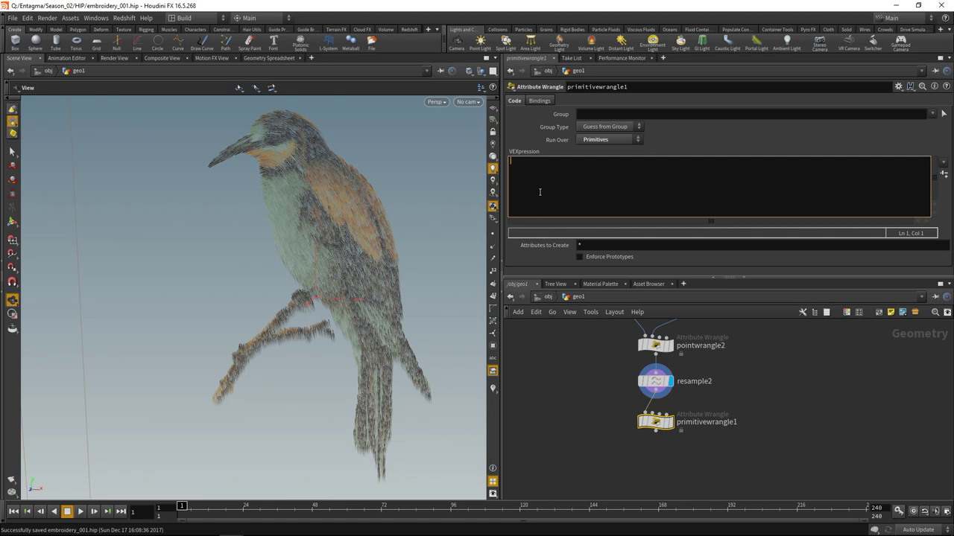
pyautogui.write('int npts[] = prim')
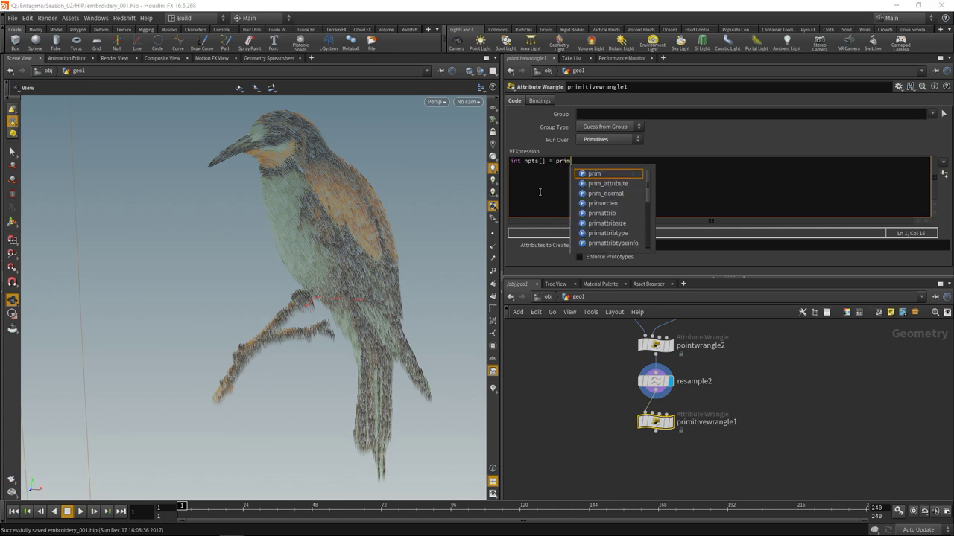
pyautogui.write('points(0, );')
pyautogui.press('Left')
pyautogui.press('Left')
pyautogui.write('0, @primnum')
pyautogui.press('End')
pyautogui.press('Return')
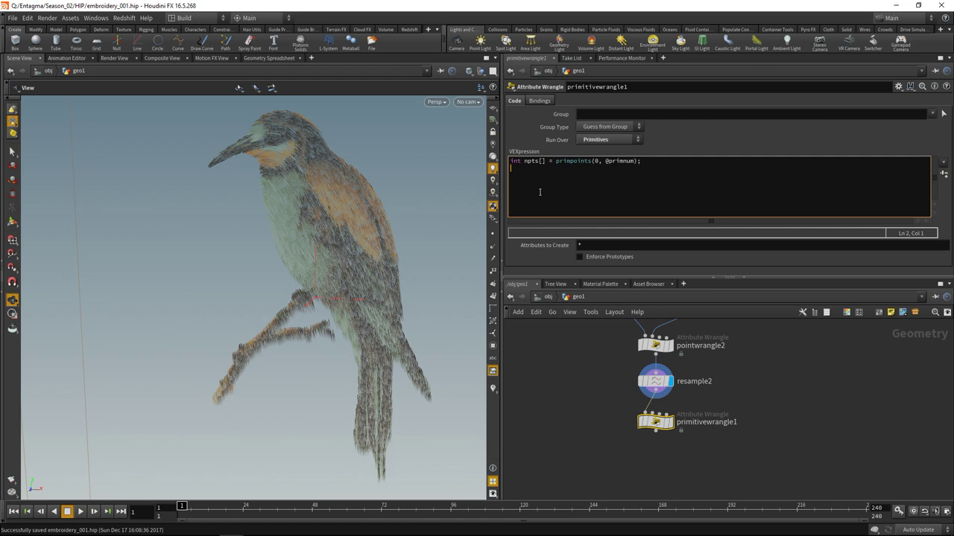
# Declare the last point index and a counter in the wrangle code: int maxpt = len(npts) - 1; and float n = 0.0;.
pyautogui.write('int maxpt = len(npts')
pyautogui.write('-1')
pyautogui.press('BackSpace')
pyautogui.write('1;')
pyautogui.press('Return')
pyautogui.write('float n = 0.0;')
pyautogui.press('Return')
# Write a foreach(int npt; npts) loop that reads each point's position with vector pos = point(0, "P", npt);.
pyautogui.write('foreach(int npt; inpts')
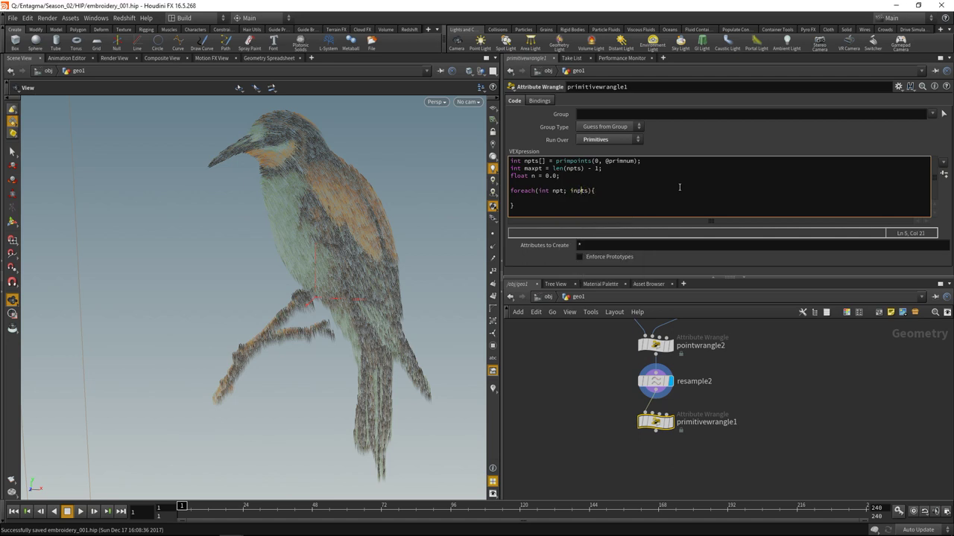
pyautogui.press('BackSpace')
pyautogui.press('Down')
pyautogui.write('vector pos = point(0,  );')
pyautogui.press('Left')
pyautogui.press('Left')
pyautogui.press('BackSpace')
pyautogui.write('"P", npt')
pyautogui.press('End')
pyautogui.press('Return')
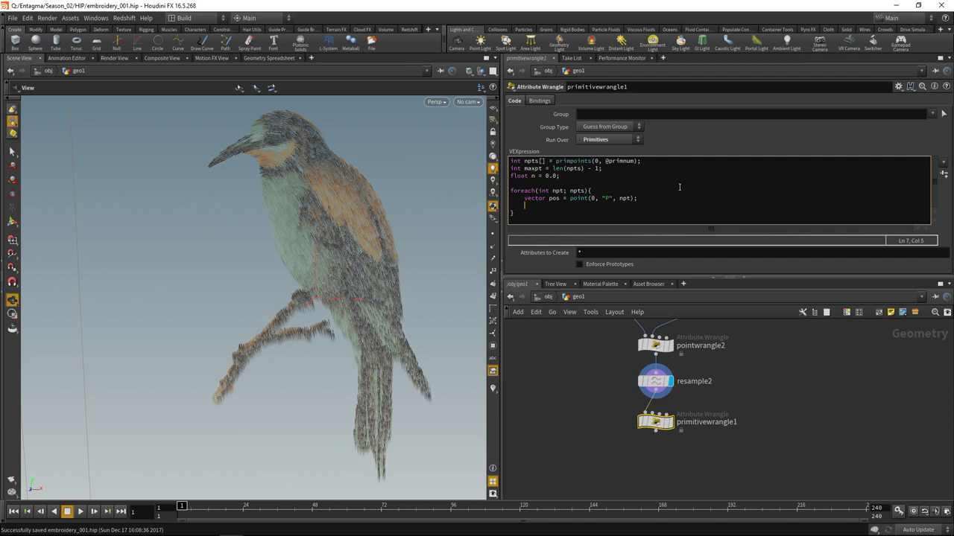
# Inside the loop, add a ramp-driven offset: float z = chramp("lift", n / maxpt);.
pyautogui.write('float z = chramp();')
pyautogui.press('Left')
pyautogui.press('Left')
pyautogui.write('""')
pyautogui.write('lift",')
pyautogui.write('n / ')
pyautogui.write('maxpt')
pyautogui.write(');')
pyautogui.press('Return')
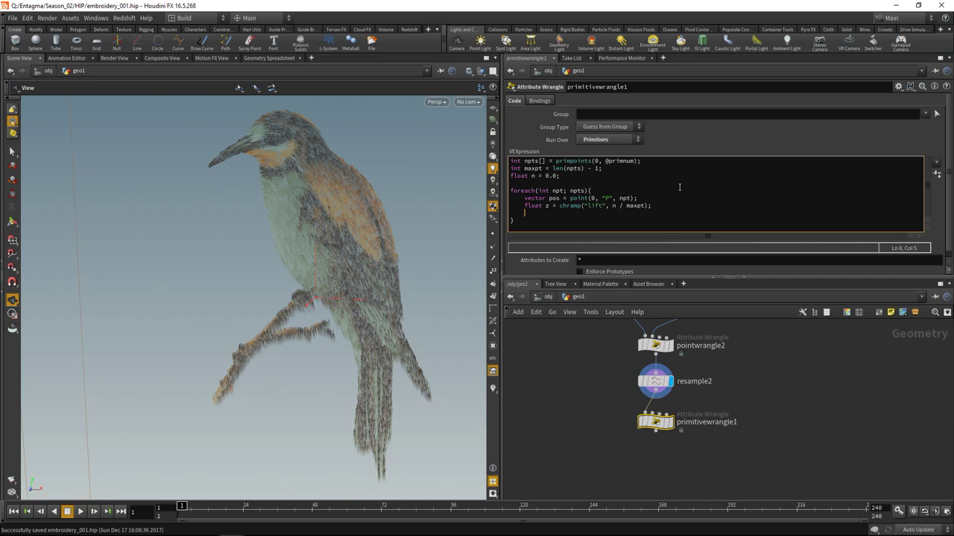
# Complete the loop body with pos -= set(0, 0, z);, setpointattrib(0, "P", npt, pos); and n++;.
pyautogui.write('pos -= set(0, 0, z);')
pyautogui.press('Return')
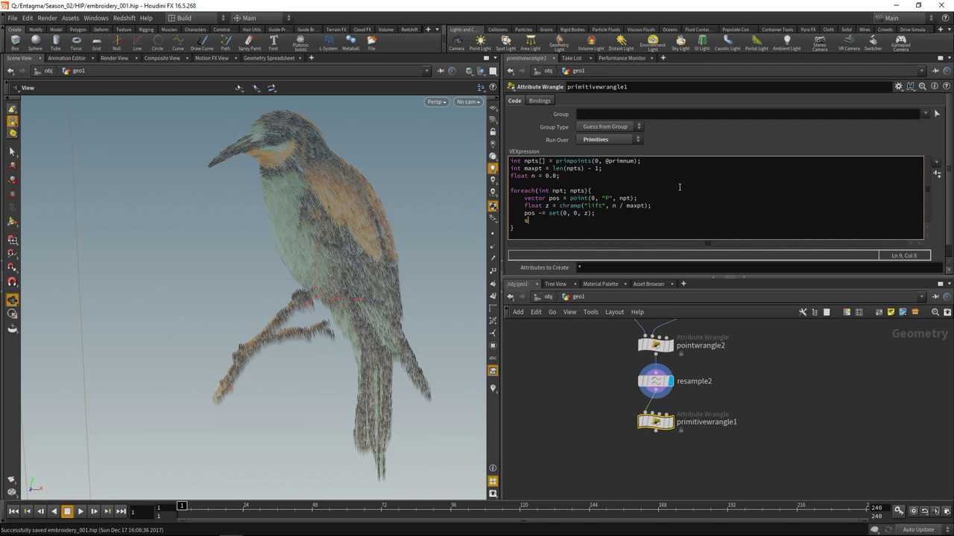
pyautogui.write('setpoint')
pyautogui.press('Down')
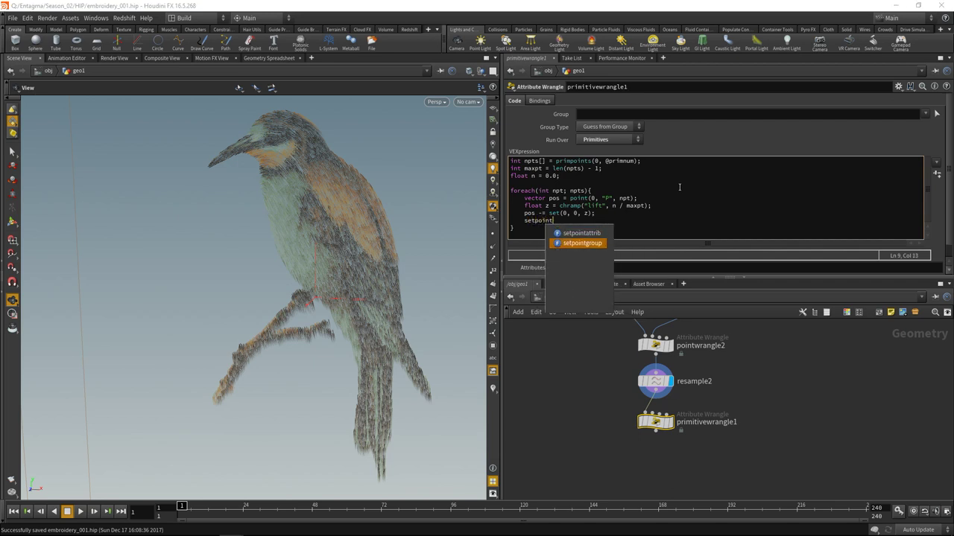
pyautogui.press('Up')
pyautogui.press('Return')
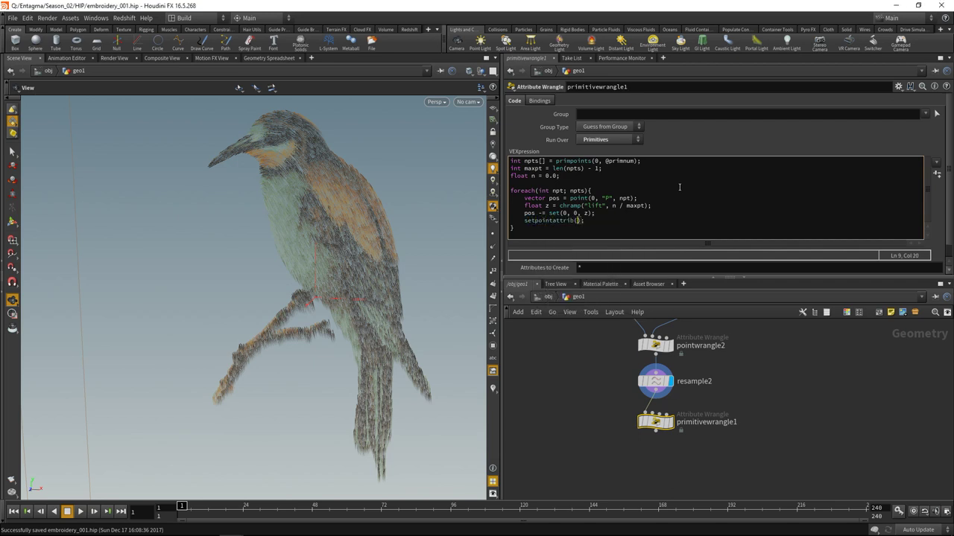
pyautogui.write('0, "P", ')
pyautogui.write('npt, pos')
pyautogui.press('End')
pyautogui.press('Return')
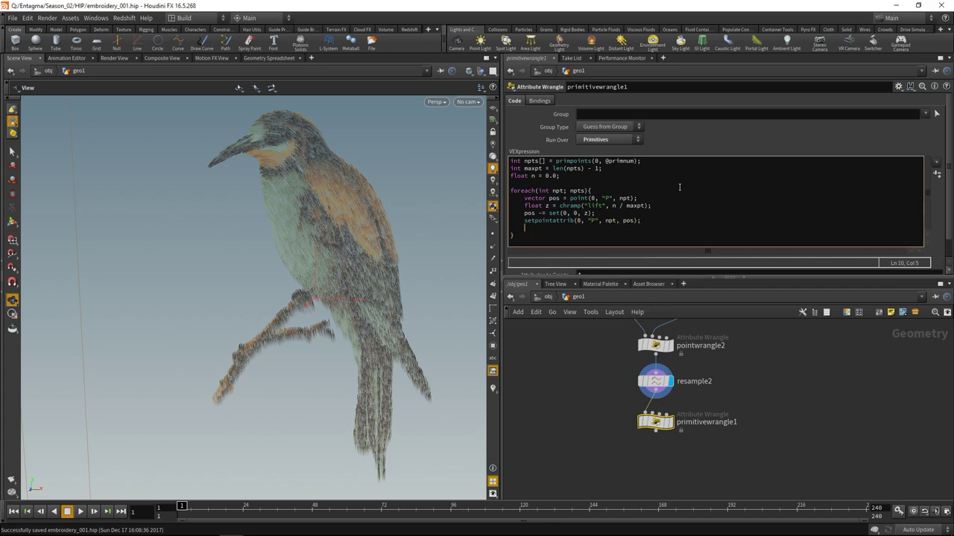
pyautogui.write('n++;')
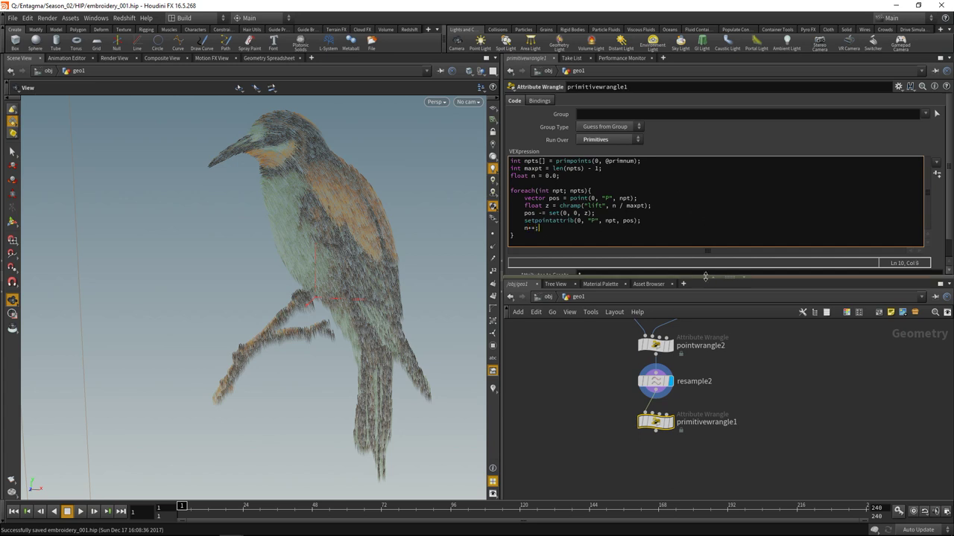
# Create the Lift ramp parameter from primitivewrangle1's code and display that node.
pyautogui.moveTo(726, 277); pyautogui.dragTo(726, 348)
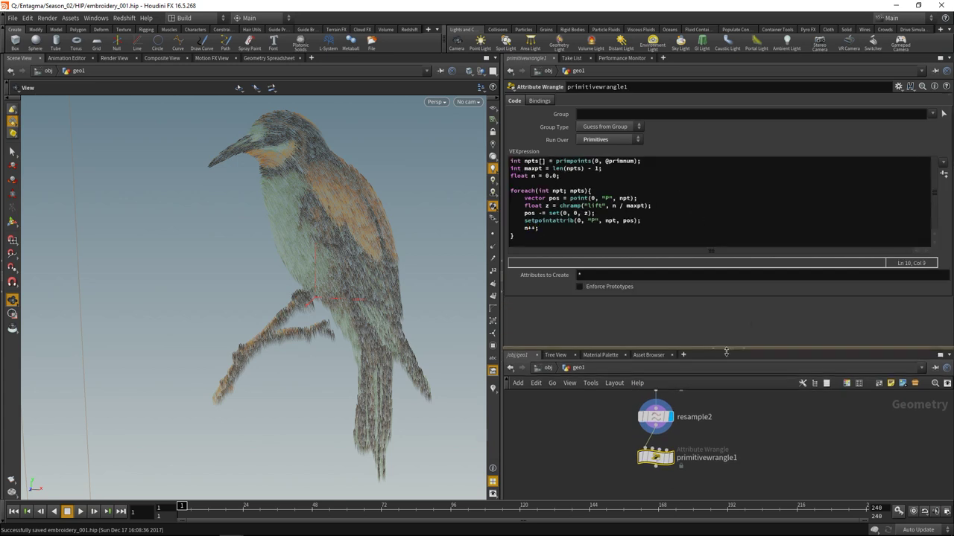
pyautogui.click(943, 173)
pyautogui.click(670, 457)
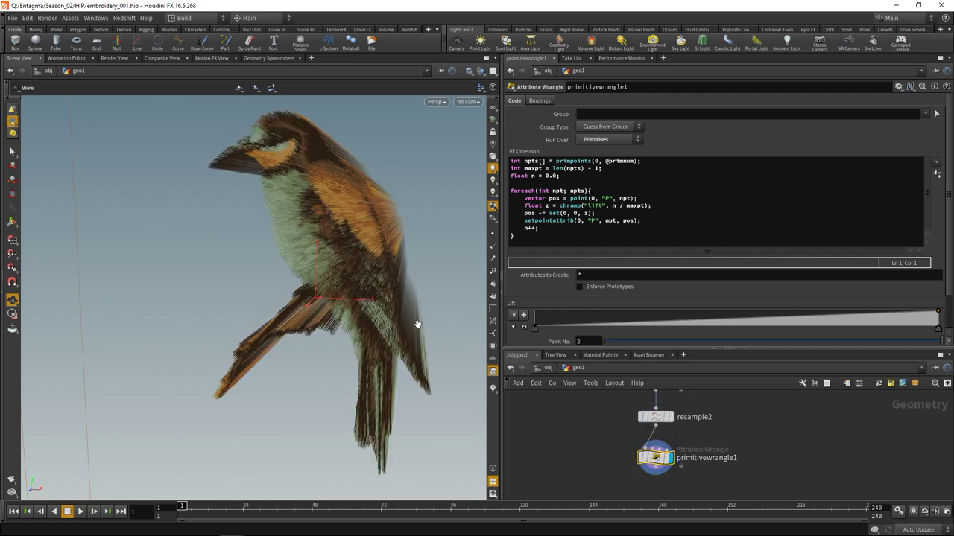
pyautogui.moveTo(336, 239); pyautogui.dragTo(357, 219)
# Shape the Lift ramp into a peak by adding a point at position 0.5 with value 1 and lowering the end point to 0.
pyautogui.moveTo(713, 348); pyautogui.dragTo(713, 396)
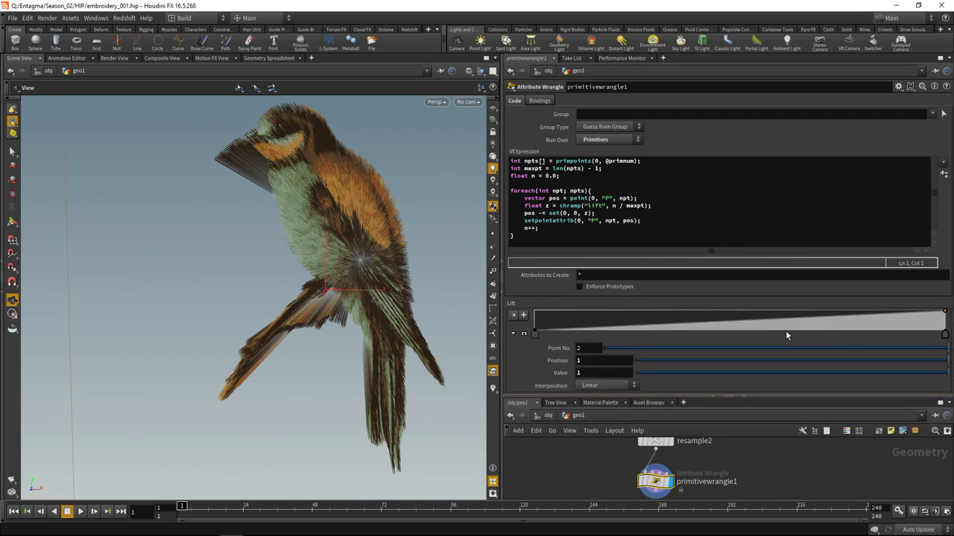
pyautogui.moveTo(738, 331); pyautogui.dragTo(735, 308)
pyautogui.doubleClick(596, 361)
pyautogui.write('0.5')
pyautogui.press('Return')
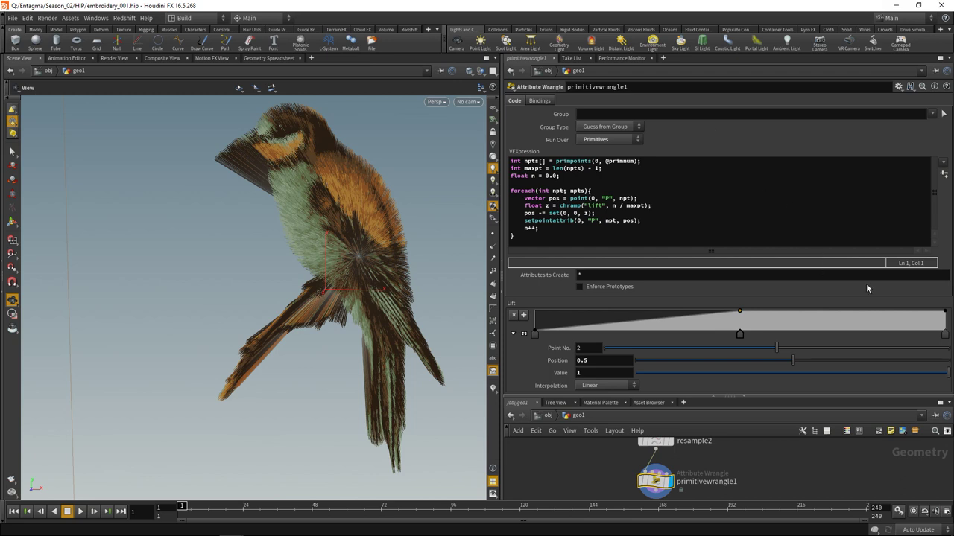
pyautogui.moveTo(945, 312); pyautogui.dragTo(946, 336)
pyautogui.moveTo(380, 276); pyautogui.dragTo(371, 213)
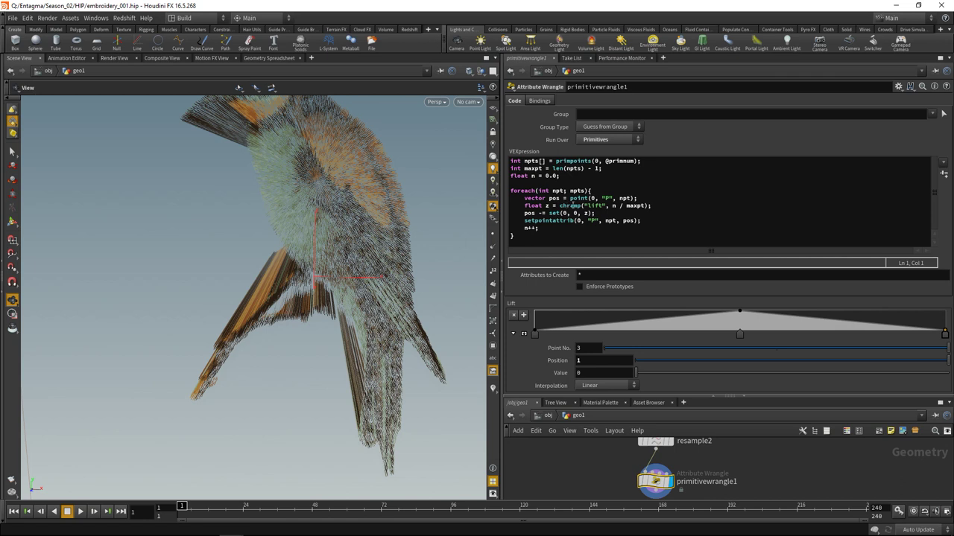
# Multiply z by chf("amp") in the wrangle code, create the Amp parameter and set it to 0.05.
pyautogui.click(645, 206)
pyautogui.write('* c')
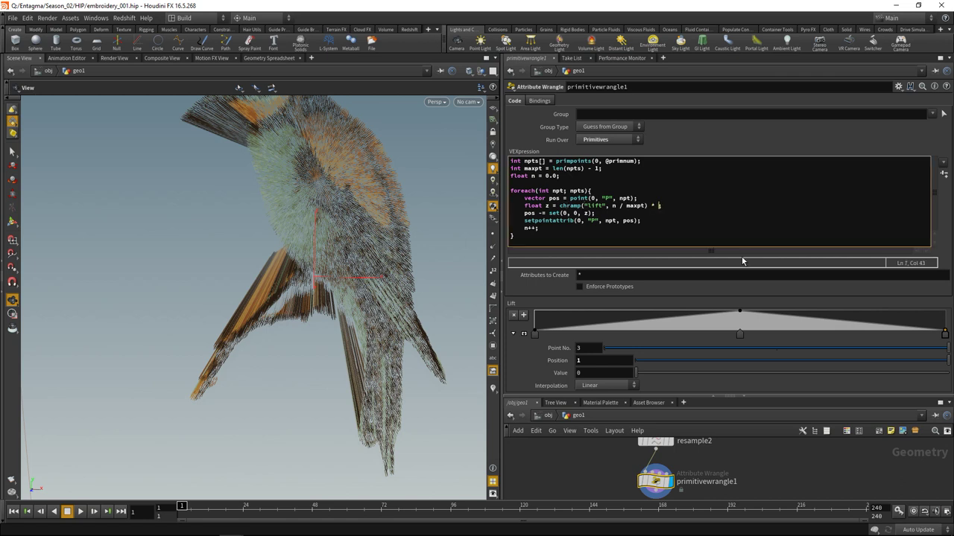
pyautogui.write('hf(""amp");')
pyautogui.click(944, 174)
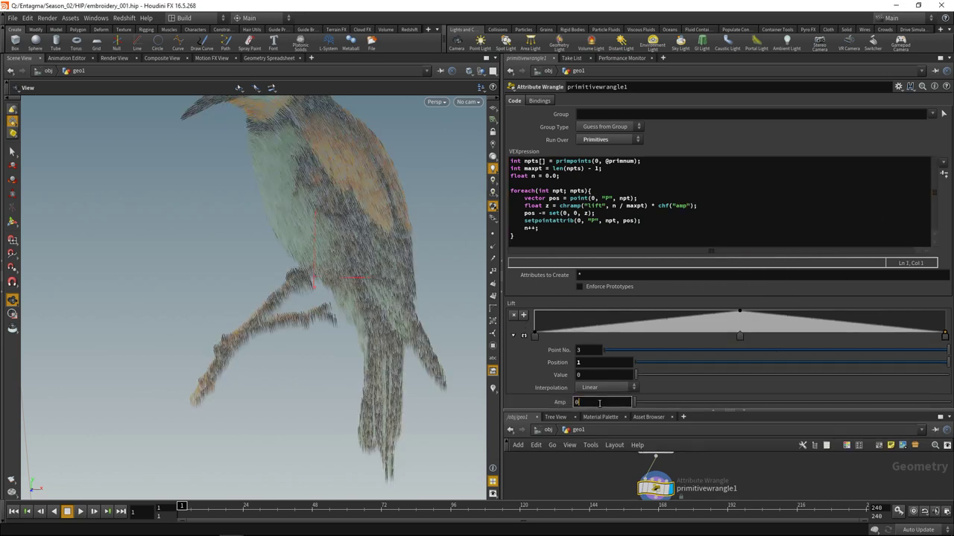
pyautogui.write('.05')
pyautogui.press('Return')
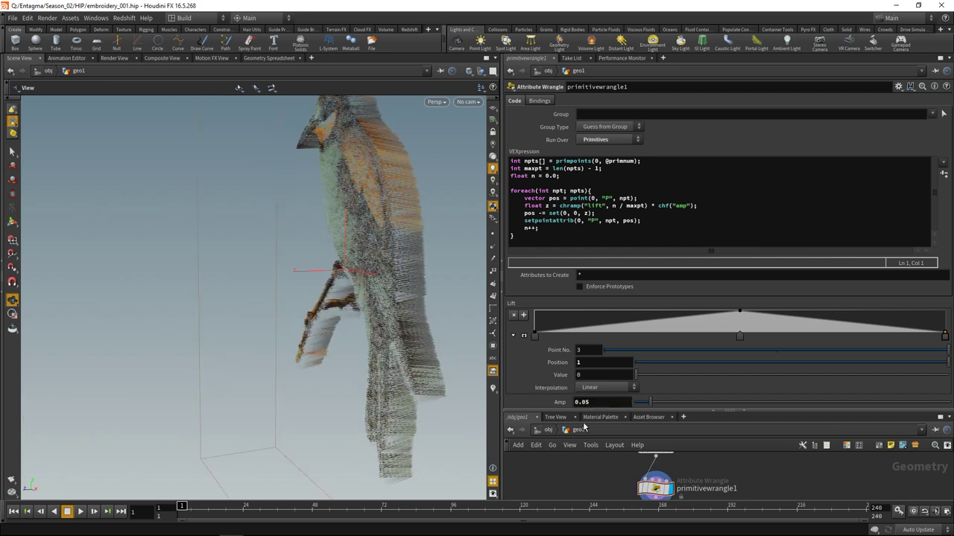
# Set the wrangle's Amp parameter to 0.002.
pyautogui.click(604, 402)
pyautogui.press('BackSpace')
pyautogui.write('02')
pyautogui.press('Return')
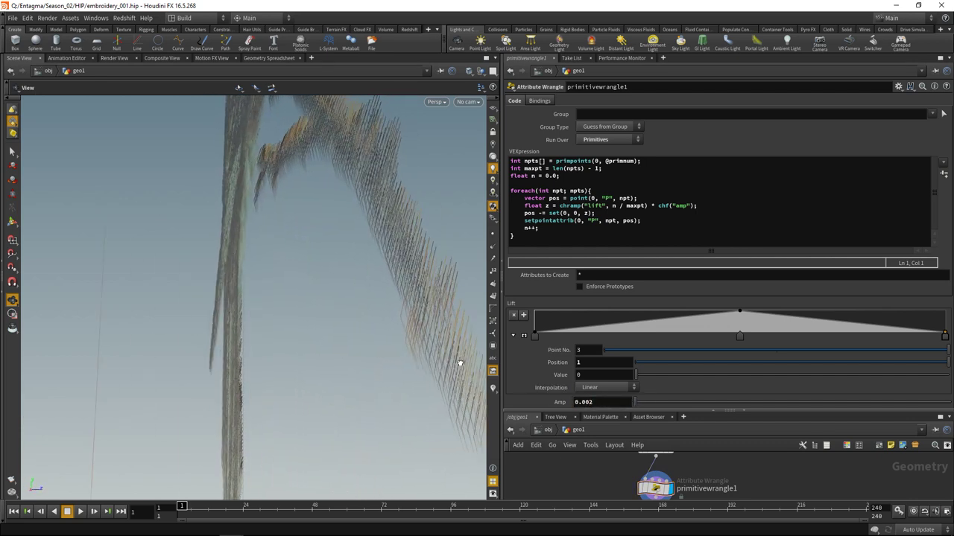
# Round the Lift ramp into a plateau using B-Spline interpolation and two value-1 points at about 0.1 and 0.875.
pyautogui.click(739, 336)
pyautogui.click(599, 389)
pyautogui.click(586, 447)
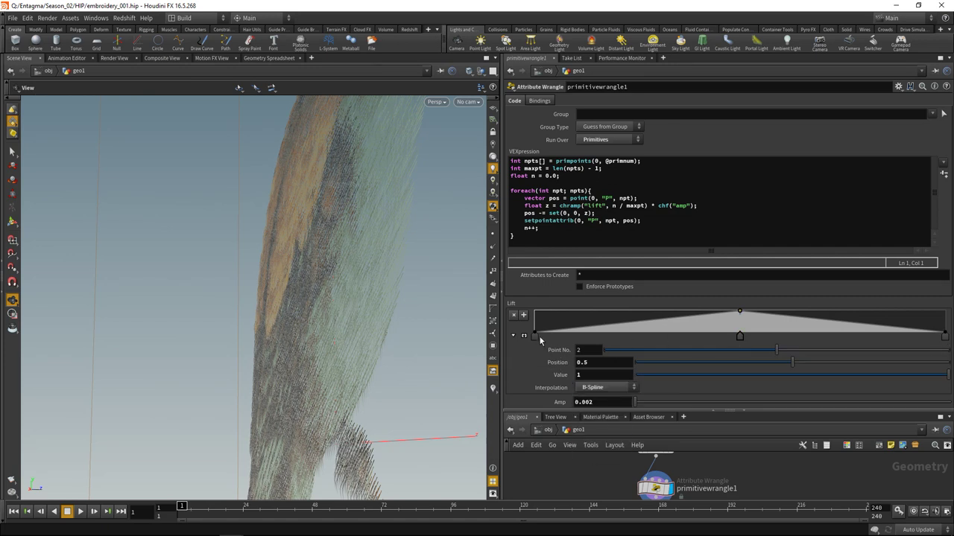
pyautogui.click(663, 311)
pyautogui.moveTo(630, 309); pyautogui.dragTo(574, 310)
pyautogui.moveTo(739, 310); pyautogui.dragTo(893, 307)
pyautogui.keyDown('alt'); pyautogui.moveTo(436, 365); pyautogui.dragTo(291, 304); pyautogui.keyUp('alt')
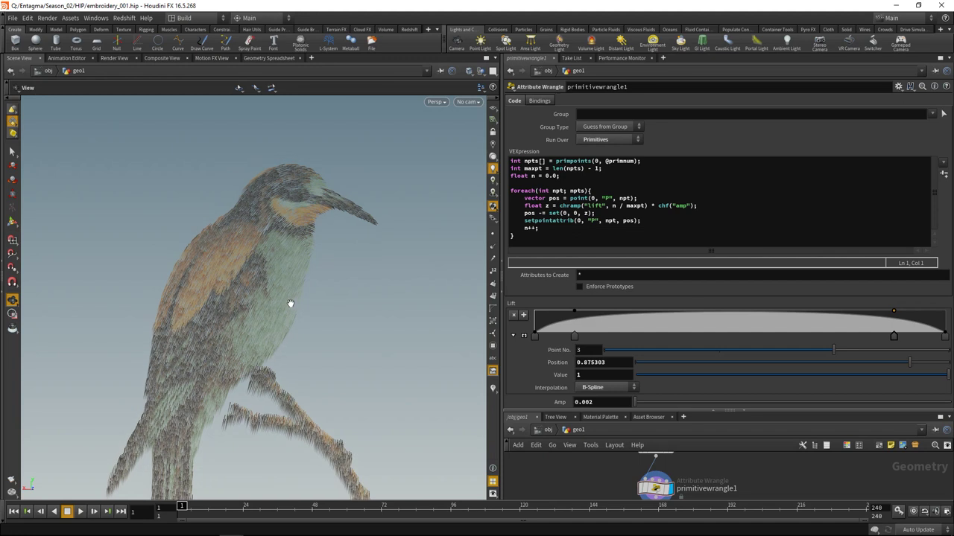
pyautogui.click(697, 207)
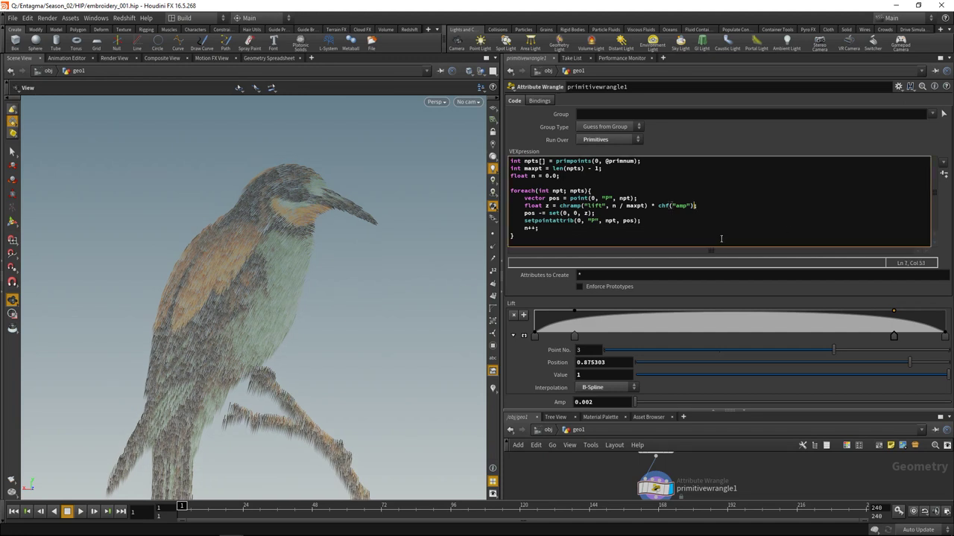
pyautogui.write('* rand')
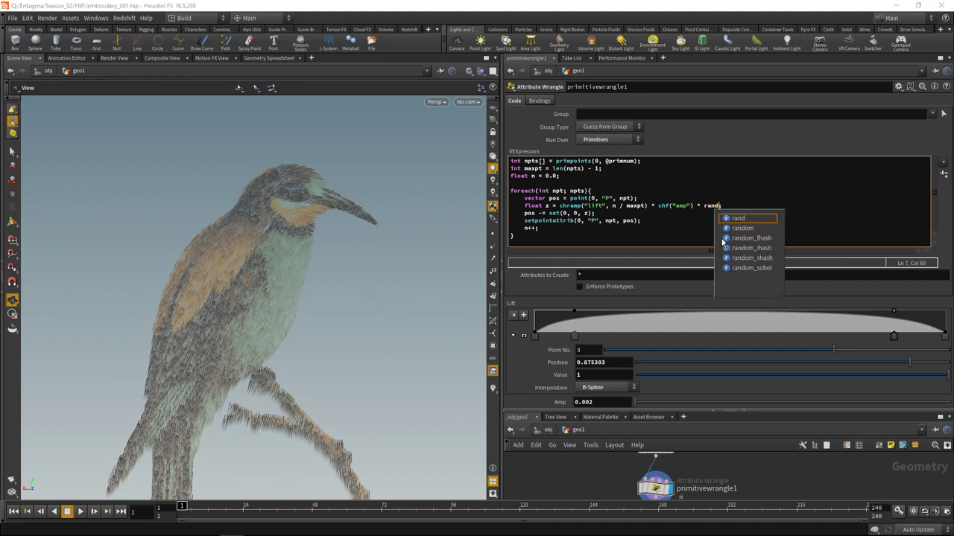
pyautogui.write('()')
pyautogui.press('Left')
pyautogui.write('@')
pyautogui.write('primnum + ')
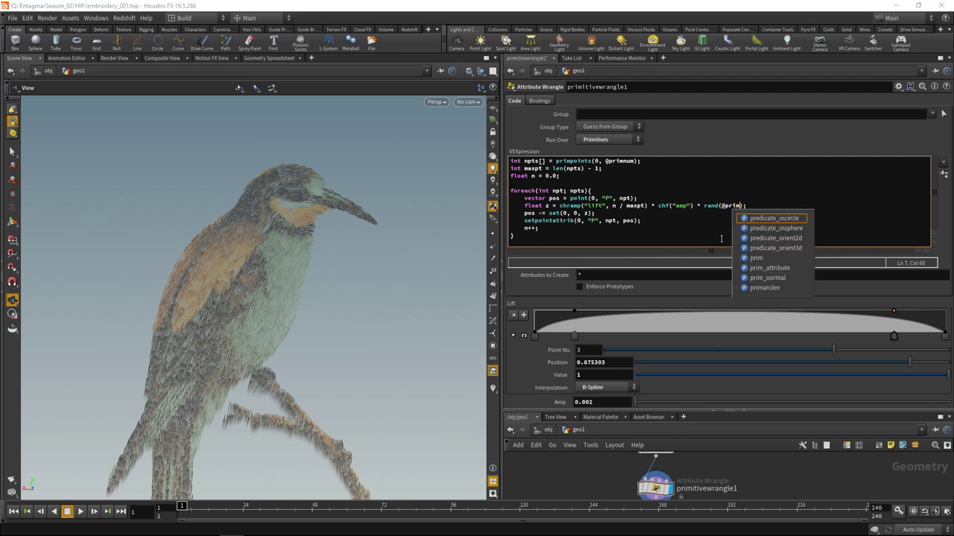
pyautogui.write('1234')
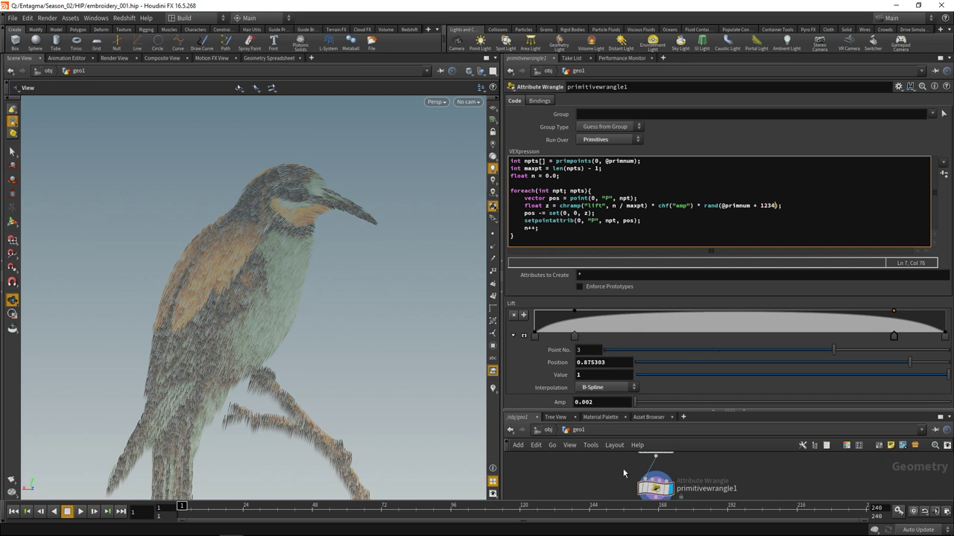
# Examine the lifted bird strokes, the wrangle's ramp settings and the complete node network.
pyautogui.moveTo(447, 335); pyautogui.dragTo(239, 319)
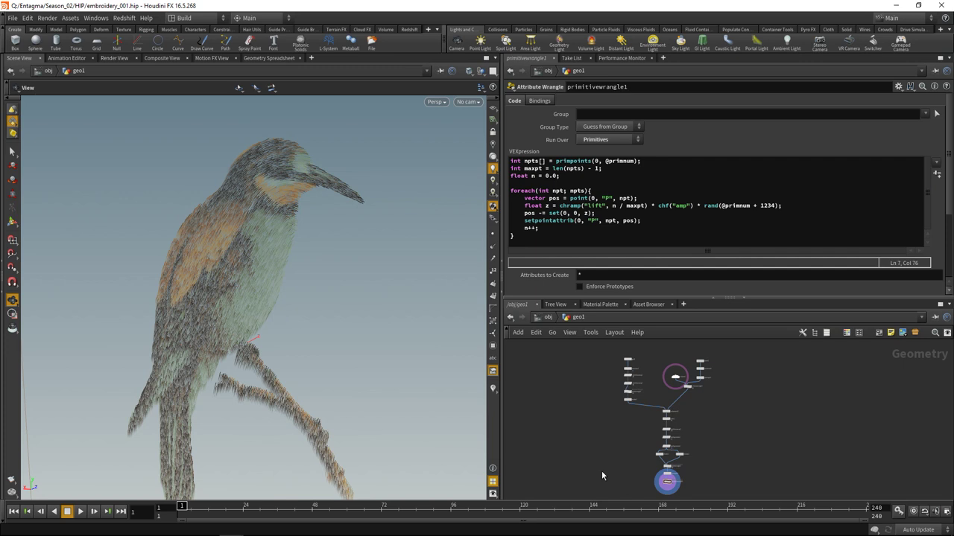
pyautogui.moveTo(948, 165); pyautogui.dragTo(948, 219)
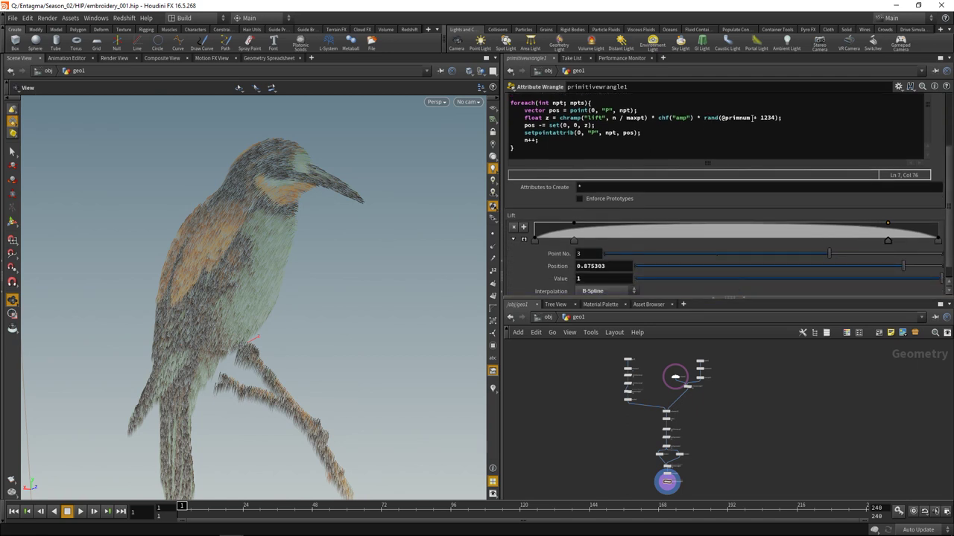
pyautogui.scroll(5, 728, 387)
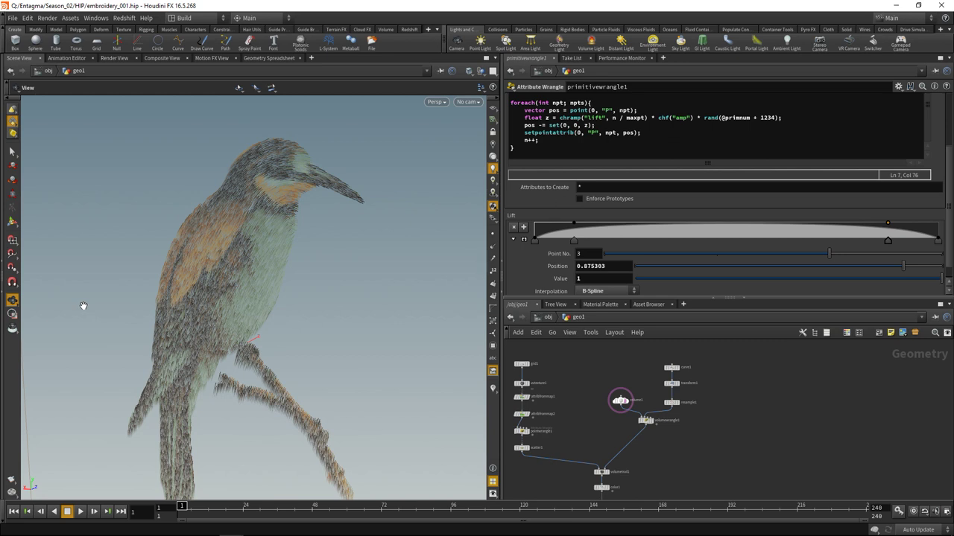
pyautogui.press('l')
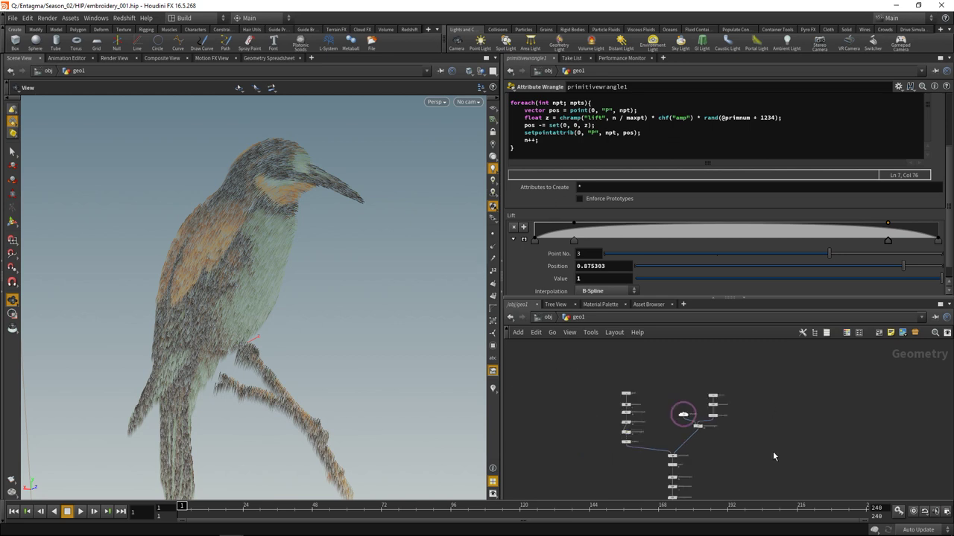
pyautogui.scroll(2, 766, 411)
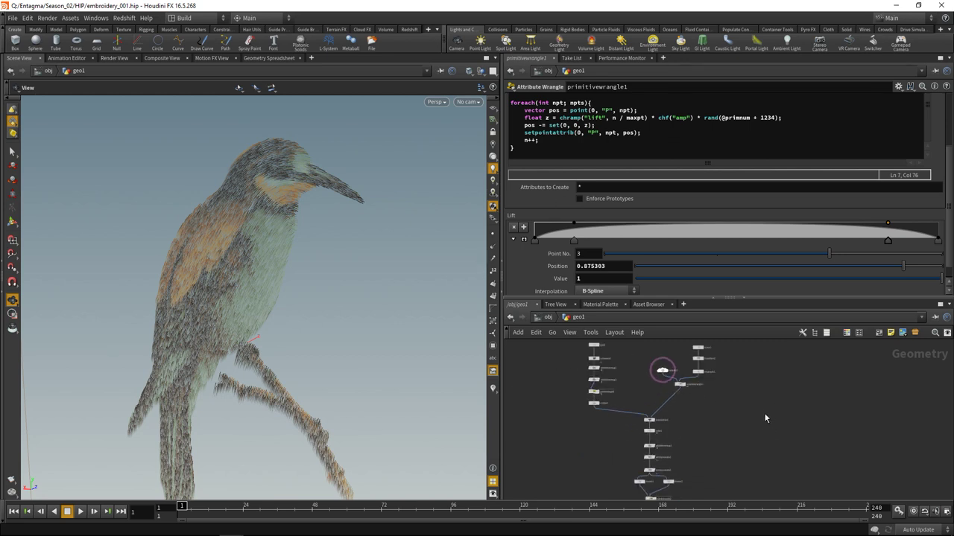
pyautogui.scroll(2, 699, 447)
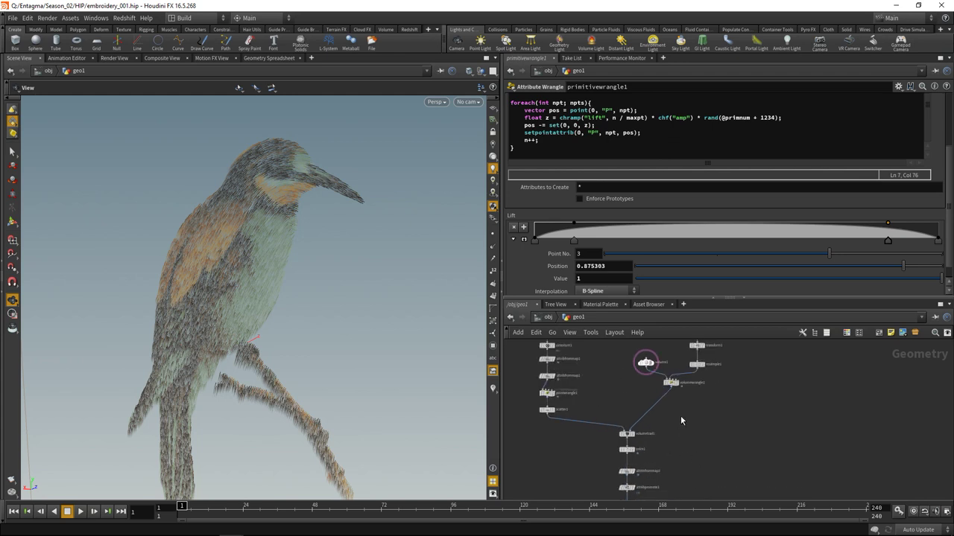
pyautogui.moveTo(681, 416); pyautogui.dragTo(687, 449, button='middle')
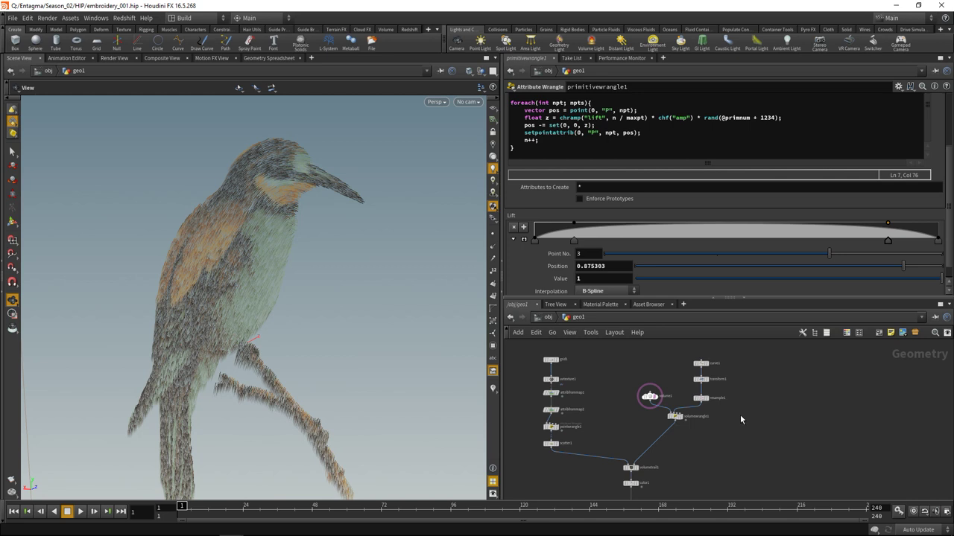
pyautogui.scroll(-3, 741, 415)
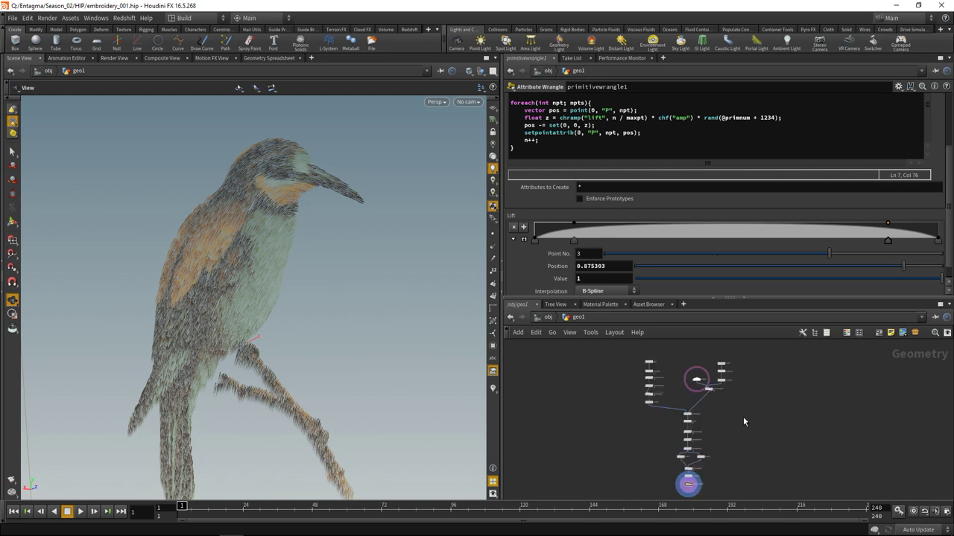